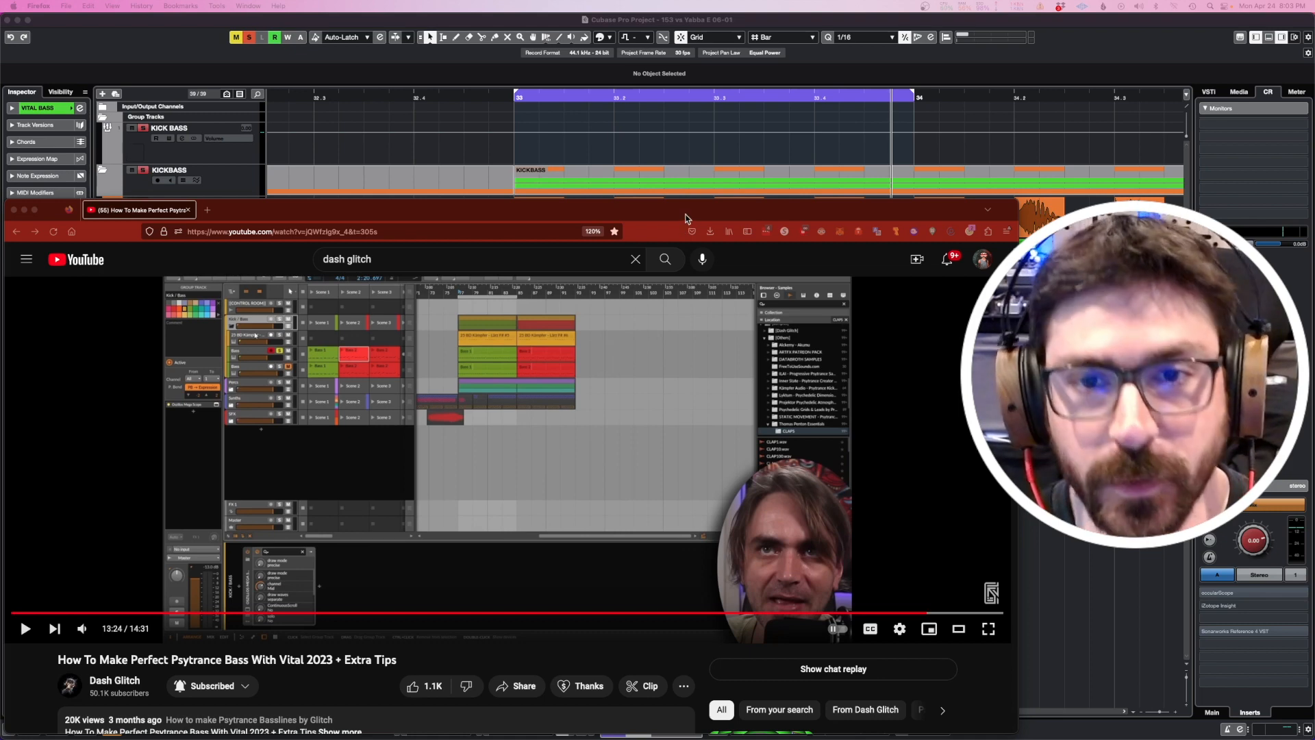
Switch to the Cubase project, open the VITAL BASS track's Vital synth, and select the KICK (D) track
{"action": "left_click_drag", "start_coordinate": [686, 218], "coordinate": [698, 216]}
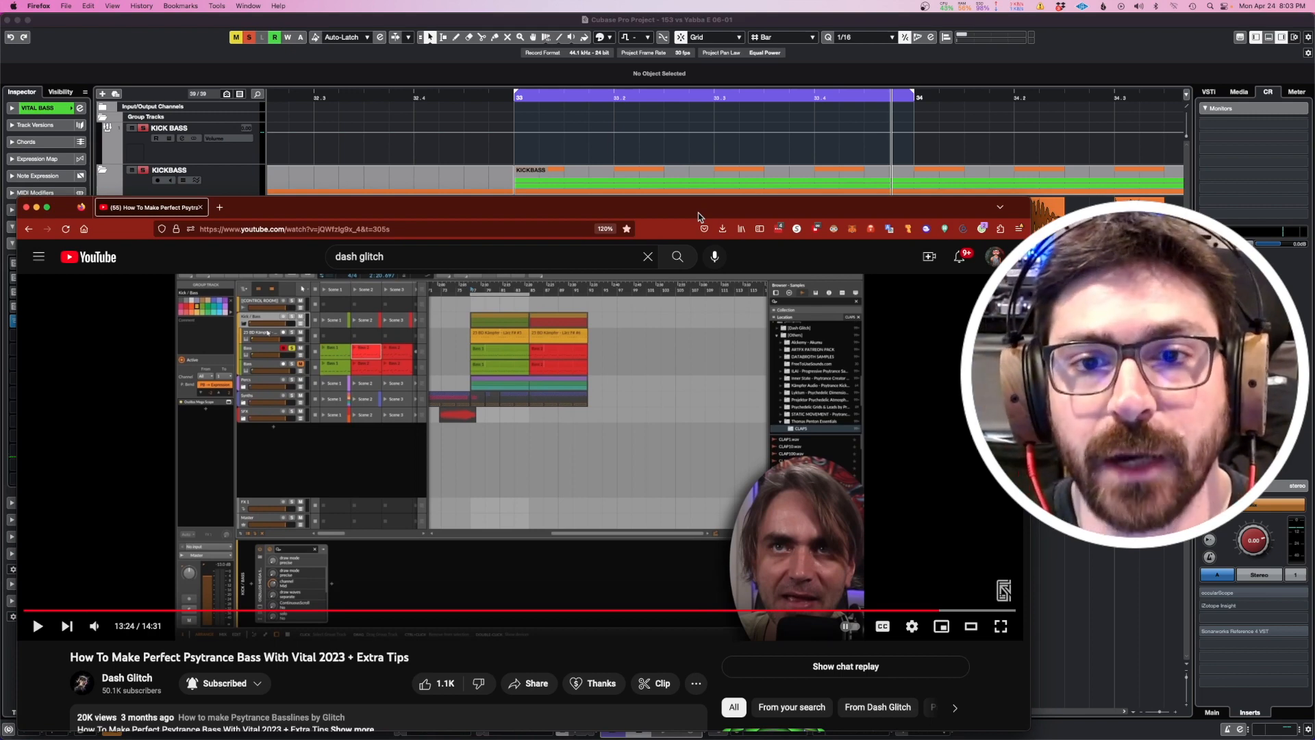
{"action": "left_click_drag", "start_coordinate": [698, 212], "coordinate": [709, 200]}
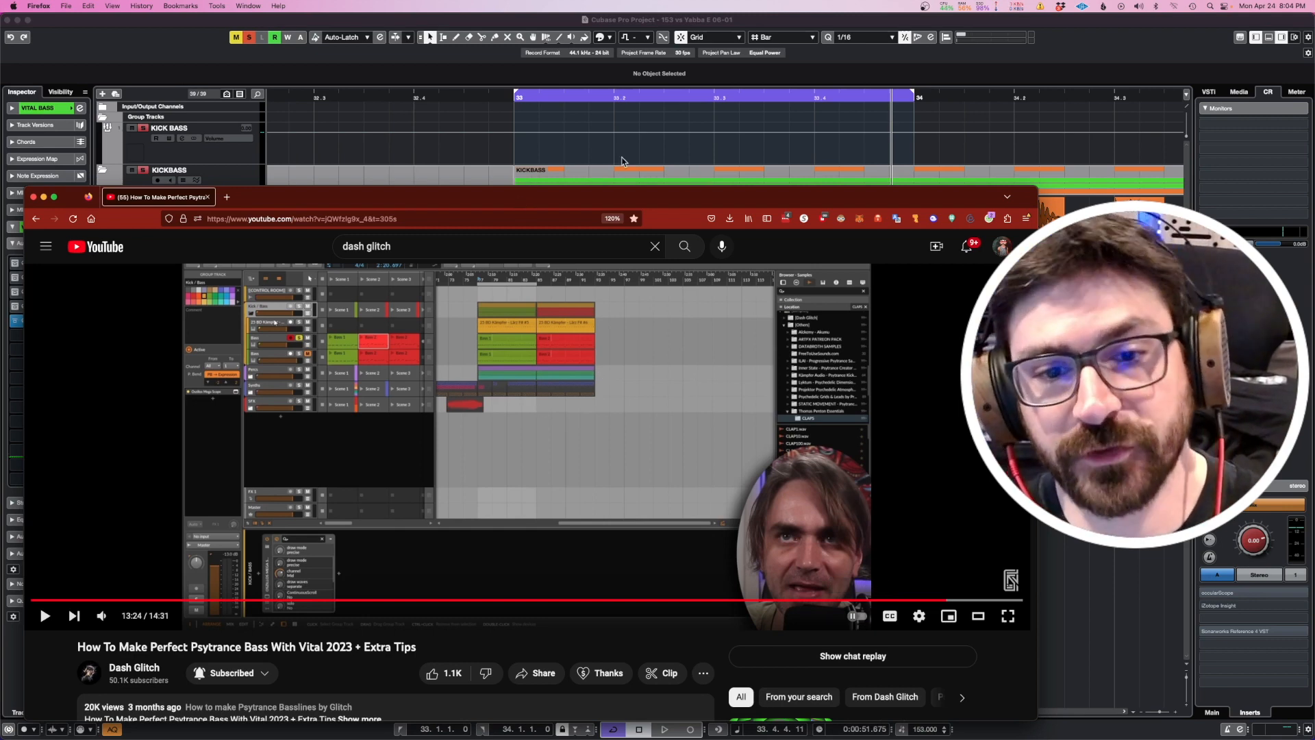
{"action": "left_click", "coordinate": [1103, 384]}
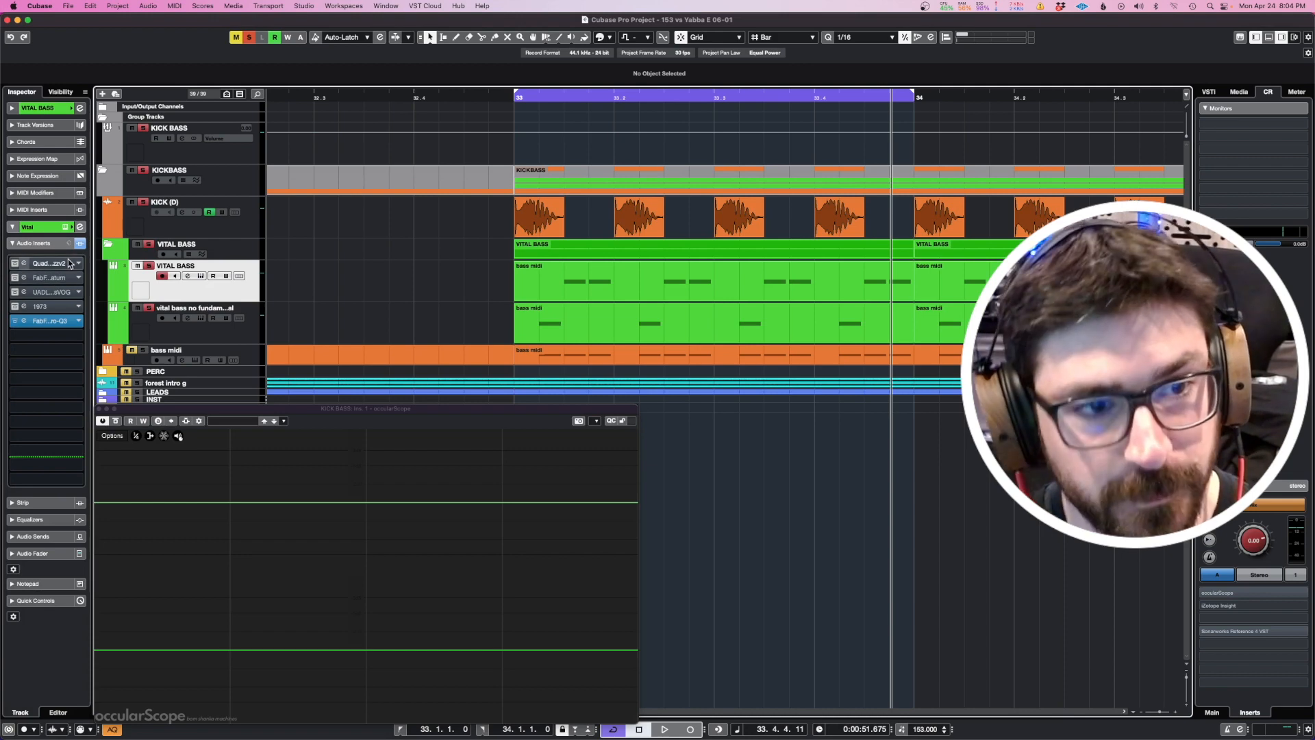
{"action": "left_click", "coordinate": [67, 228]}
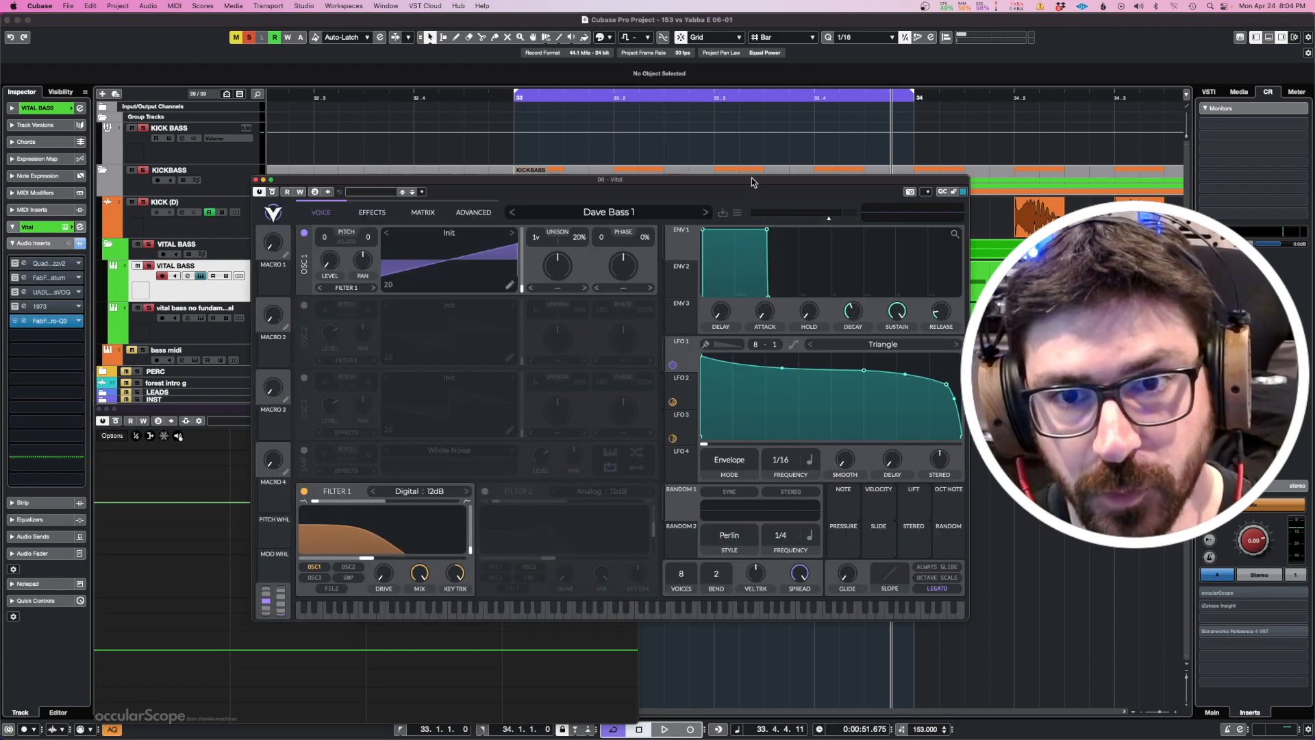
{"action": "left_click_drag", "start_coordinate": [754, 184], "coordinate": [781, 210]}
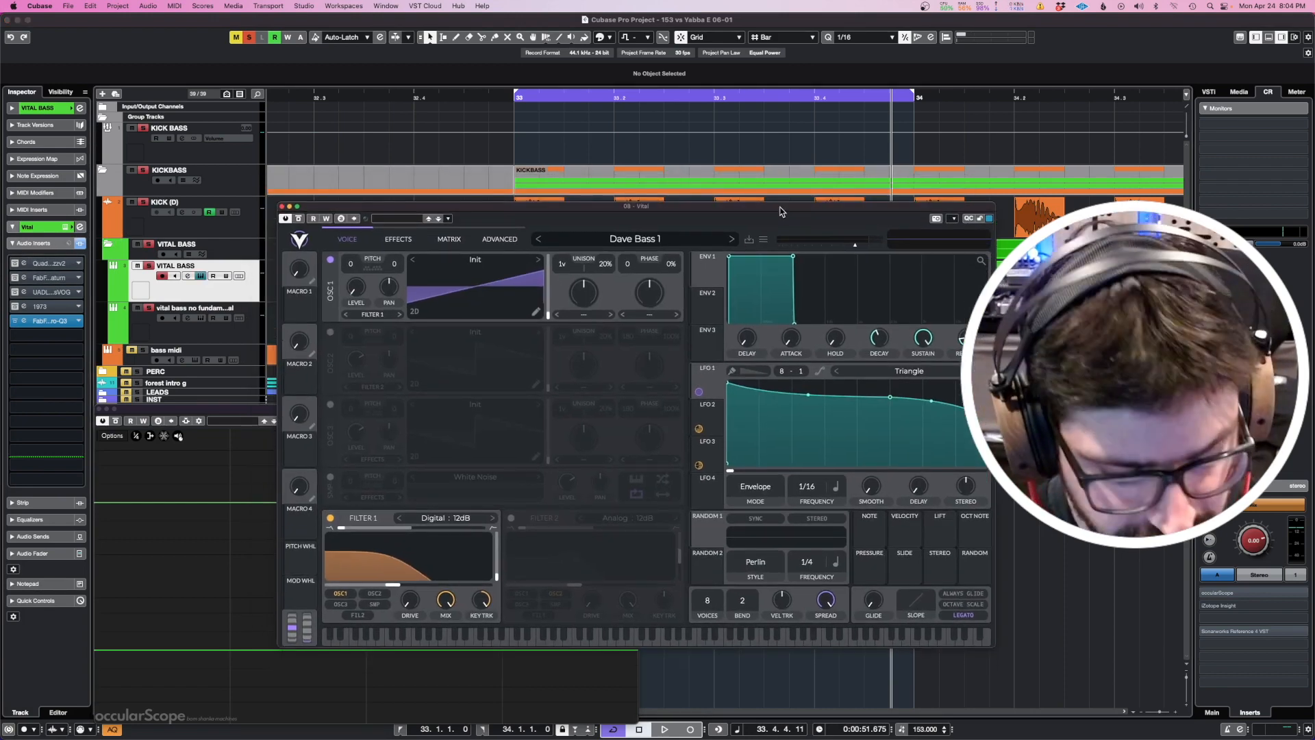
{"action": "left_click", "coordinate": [241, 209]}
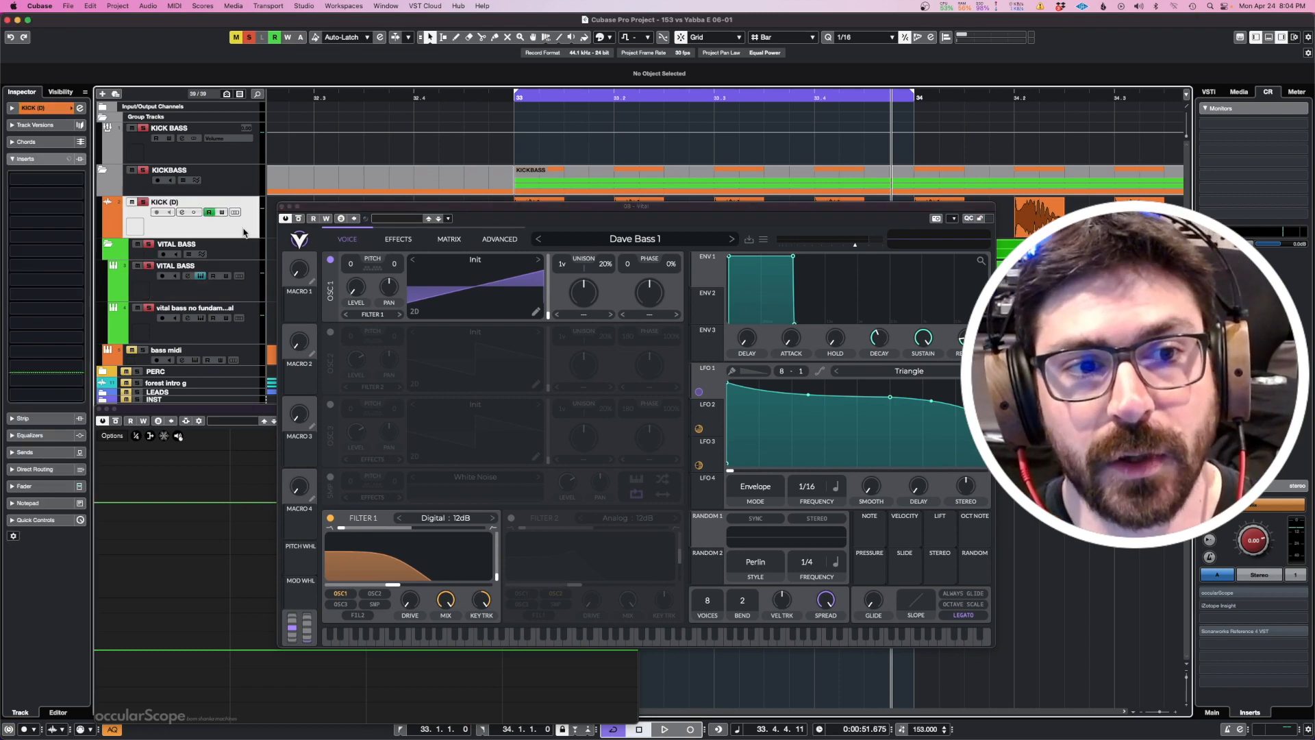
Switch to Firefox and play the psytrance bass tutorial video from 13:24, pausing it at 13:35
{"action": "key", "text": "super+Tab"}
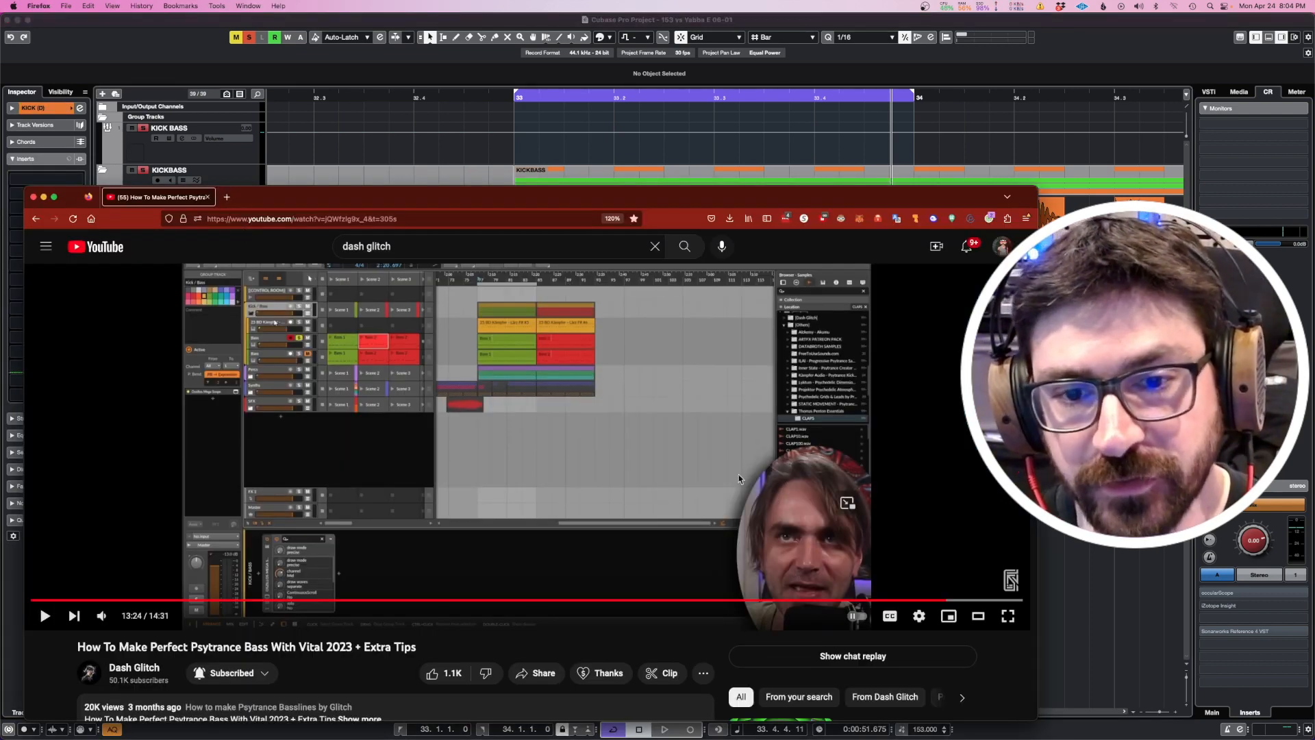
{"action": "left_click", "coordinate": [42, 616]}
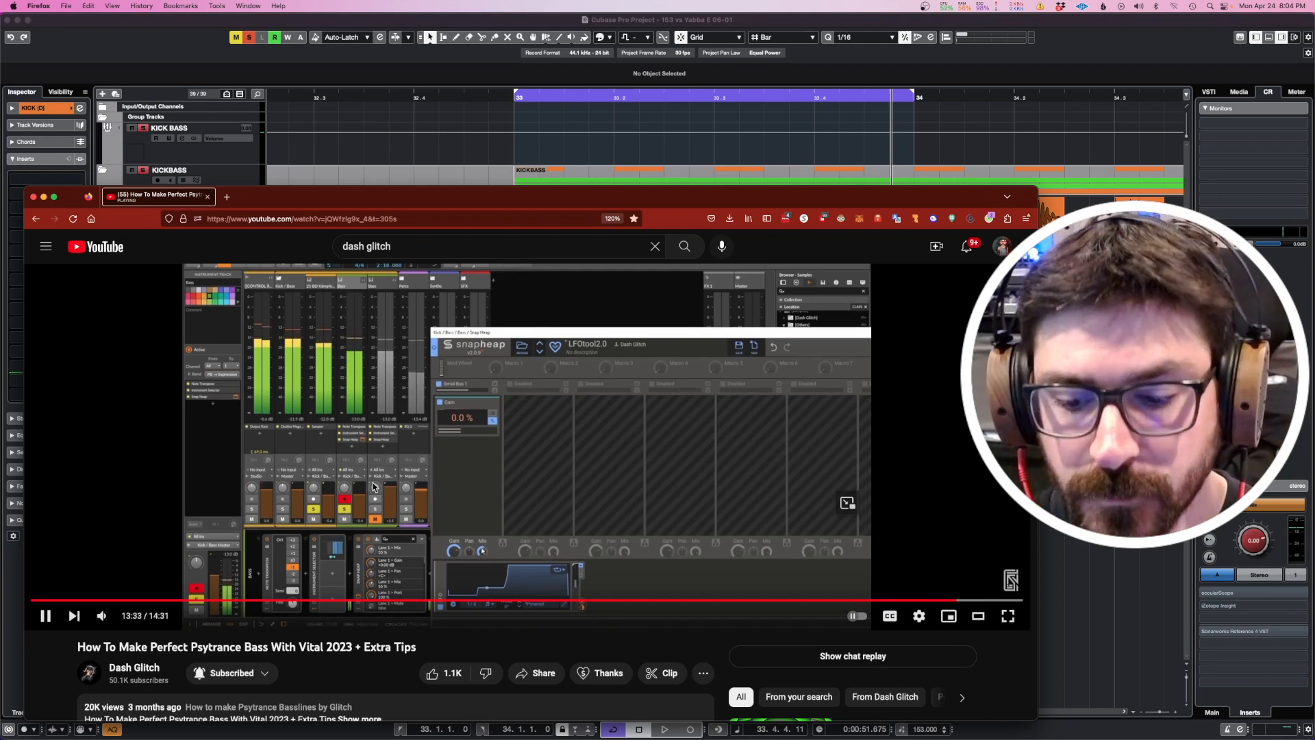
{"action": "left_click", "coordinate": [46, 616]}
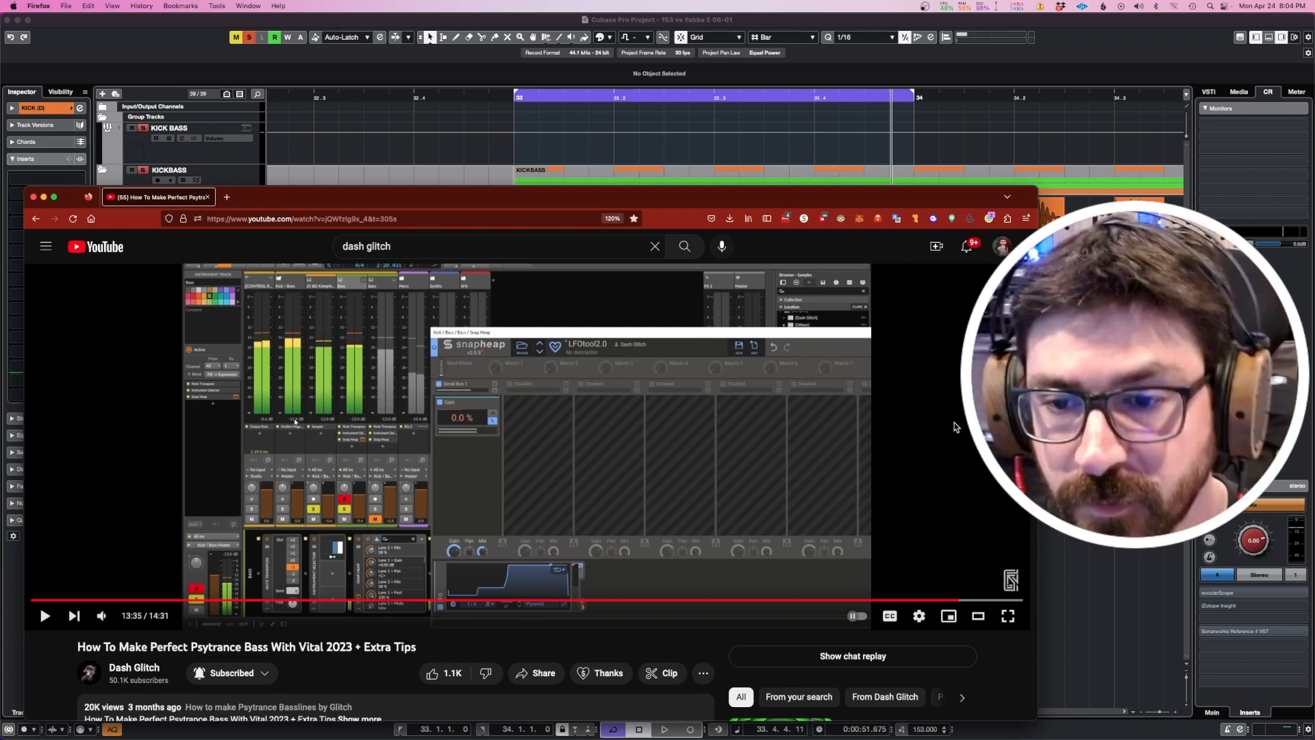
Return to Cubase, move the Vital window clear of the oscilloscope, and audition the looped kick and bass at bar 33
{"action": "key", "text": "super+Tab"}
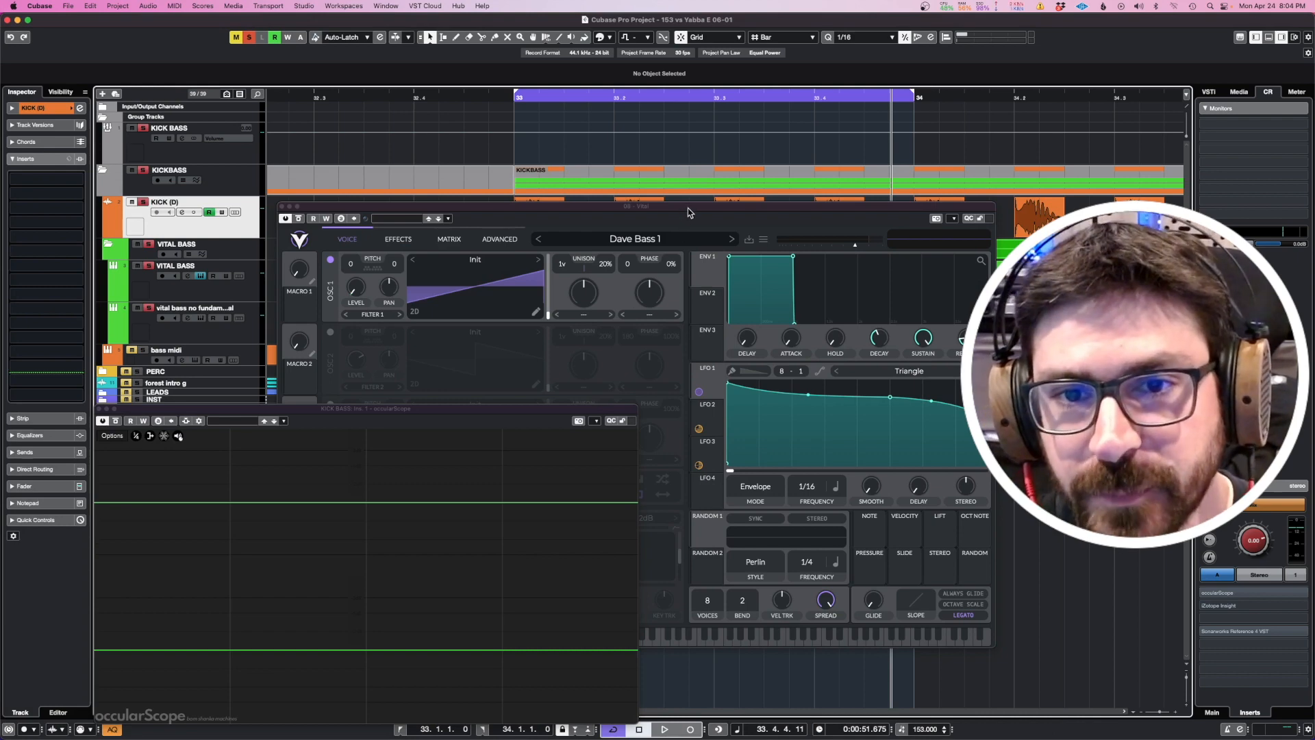
{"action": "left_click_drag", "start_coordinate": [683, 213], "coordinate": [778, 235]}
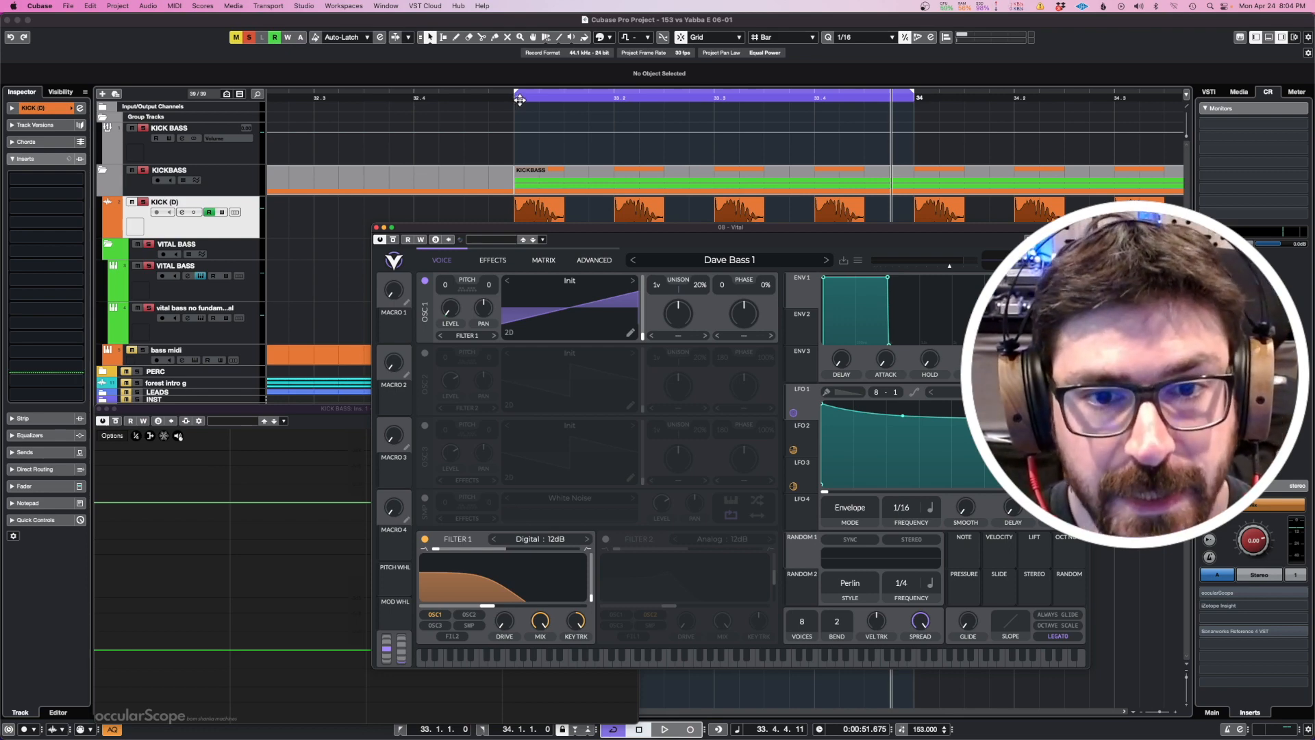
{"action": "key", "text": "space"}
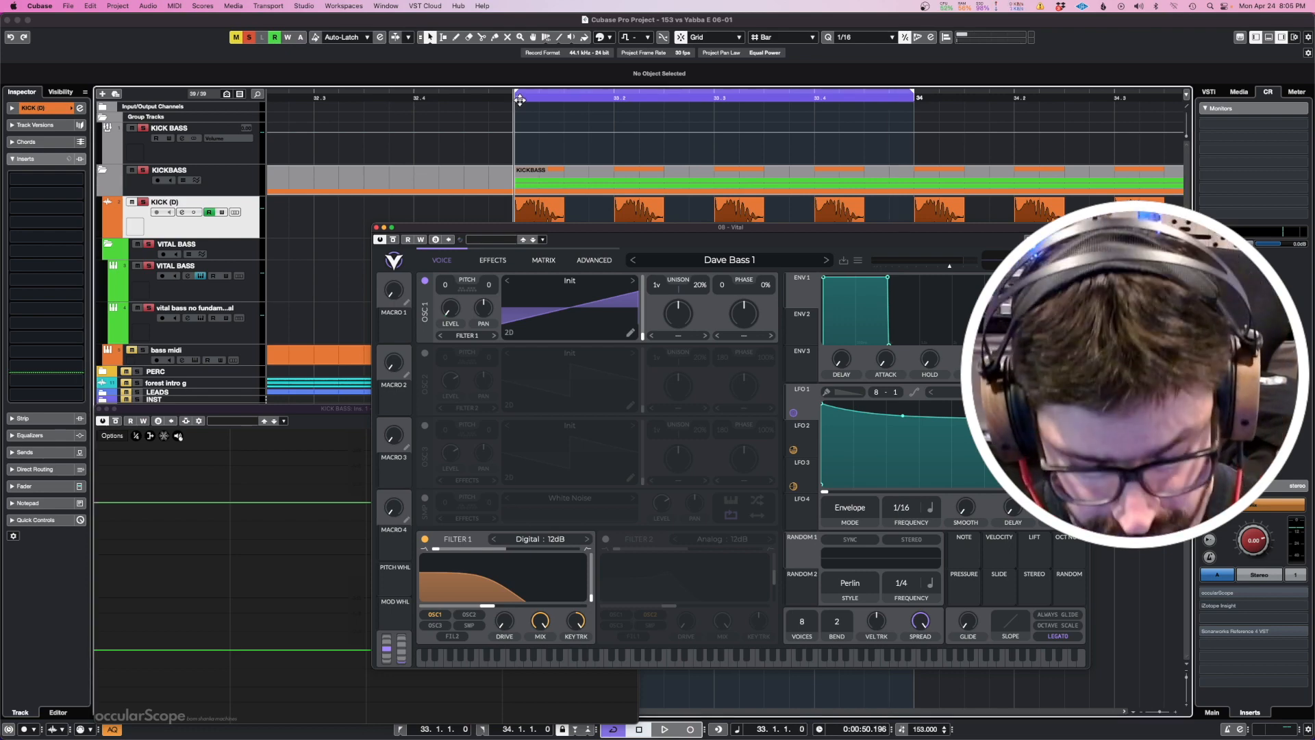
{"action": "key", "text": "space"}
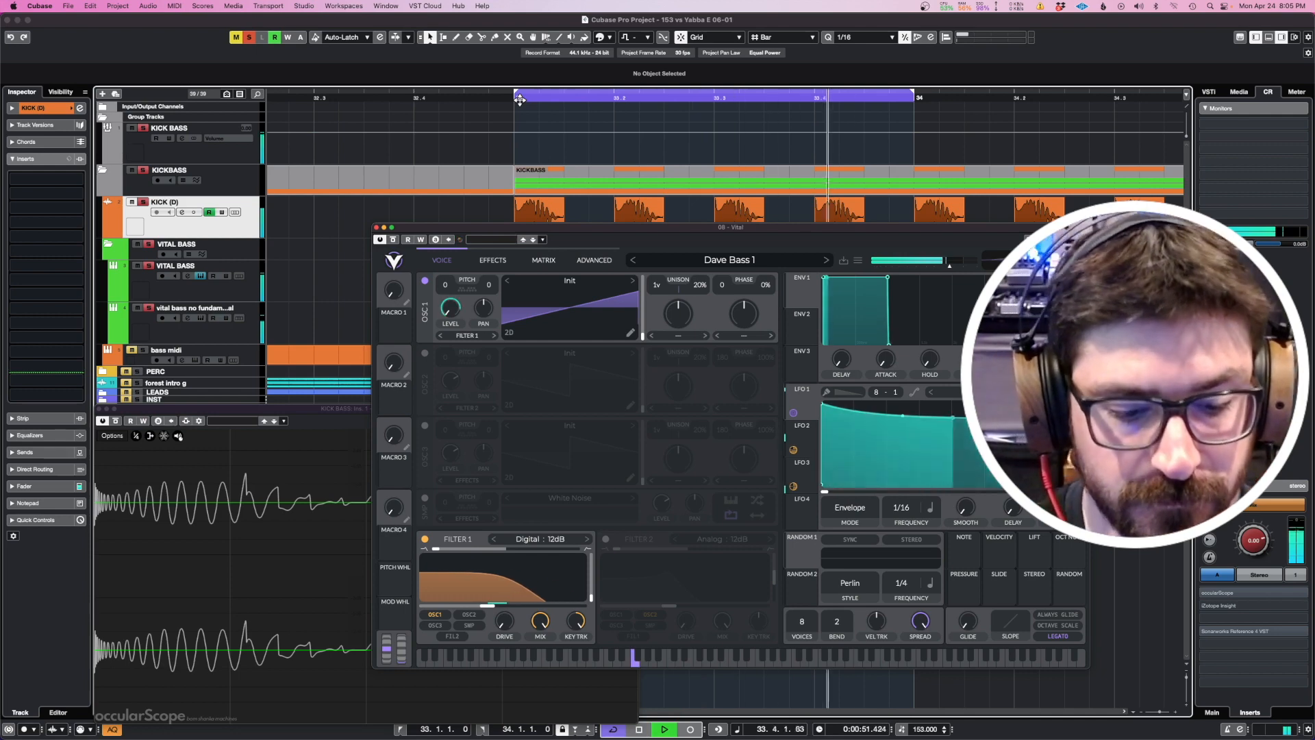
{"action": "key", "text": "space"}
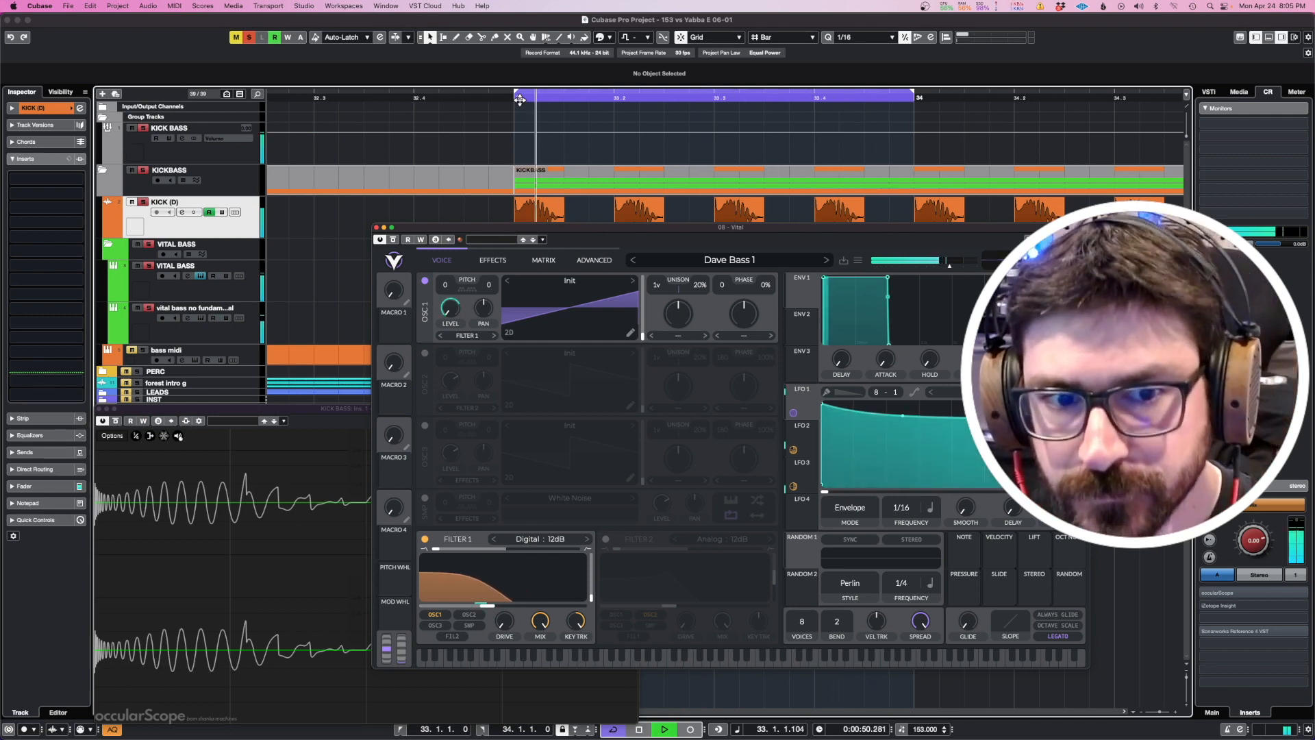
{"action": "key", "text": "space"}
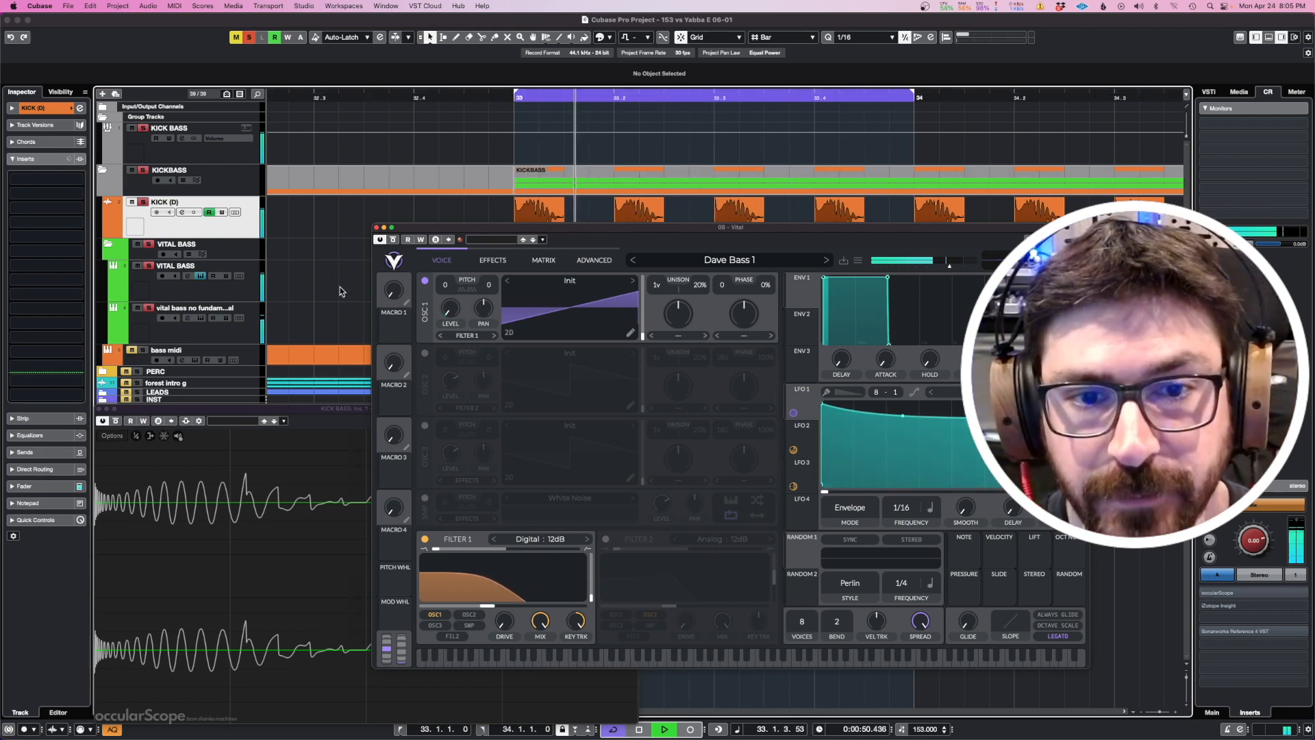
{"action": "key", "text": "space"}
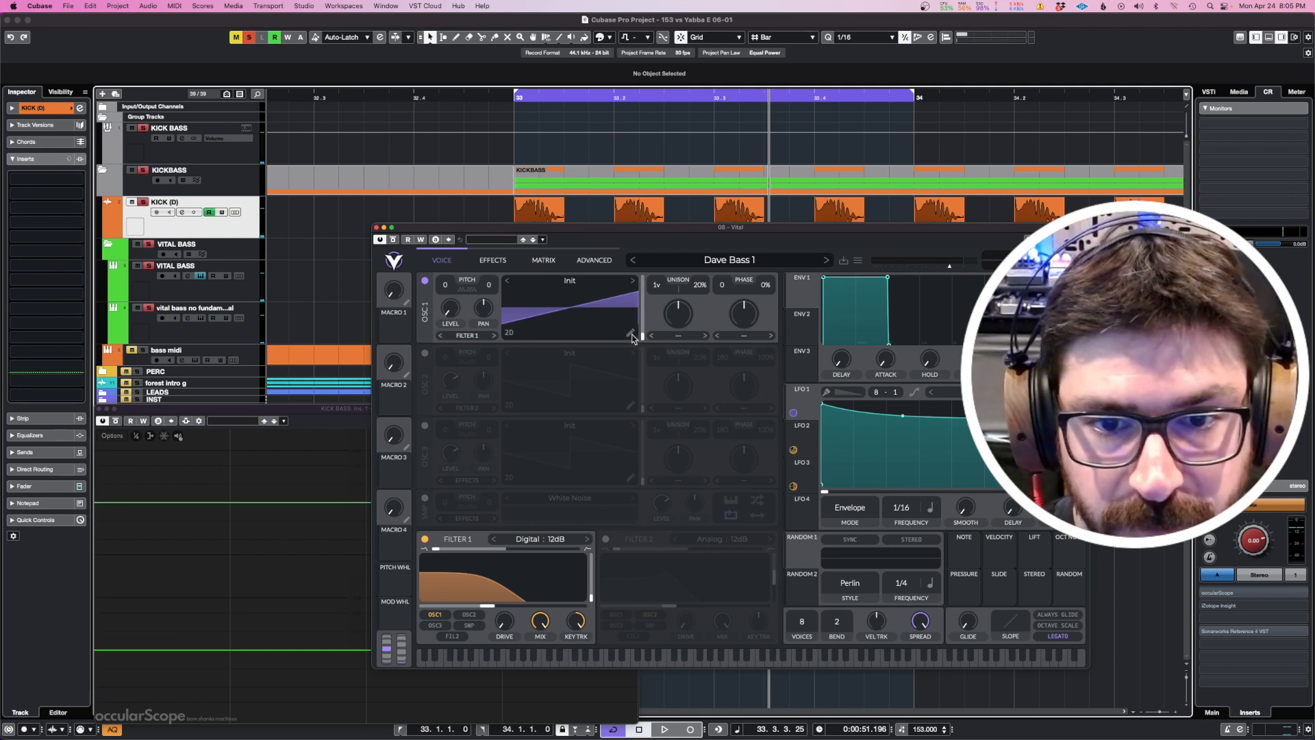
Examine oscillator 1's wavetable in Vital's wavetable editor, and the curves and frequencies of LFO 1, LFO 2 and LFO 3
{"action": "left_click", "coordinate": [630, 334]}
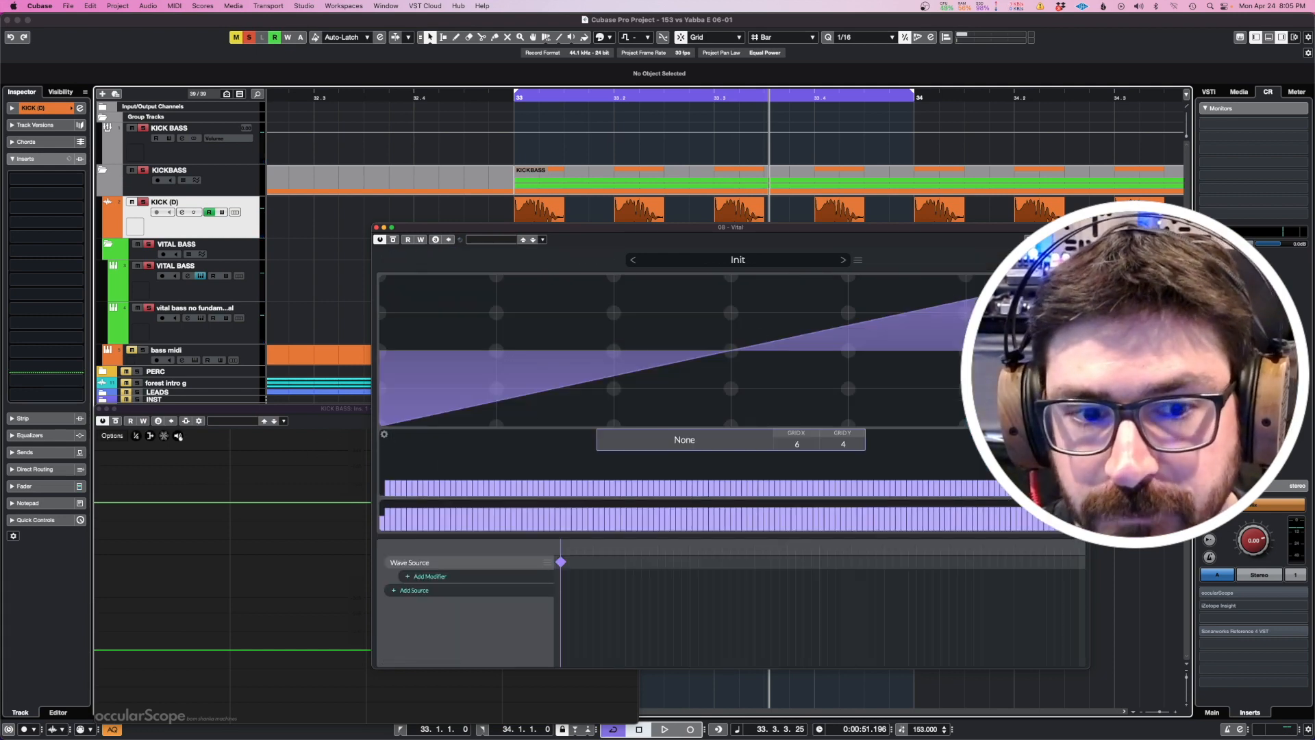
{"action": "left_click", "coordinate": [1074, 260]}
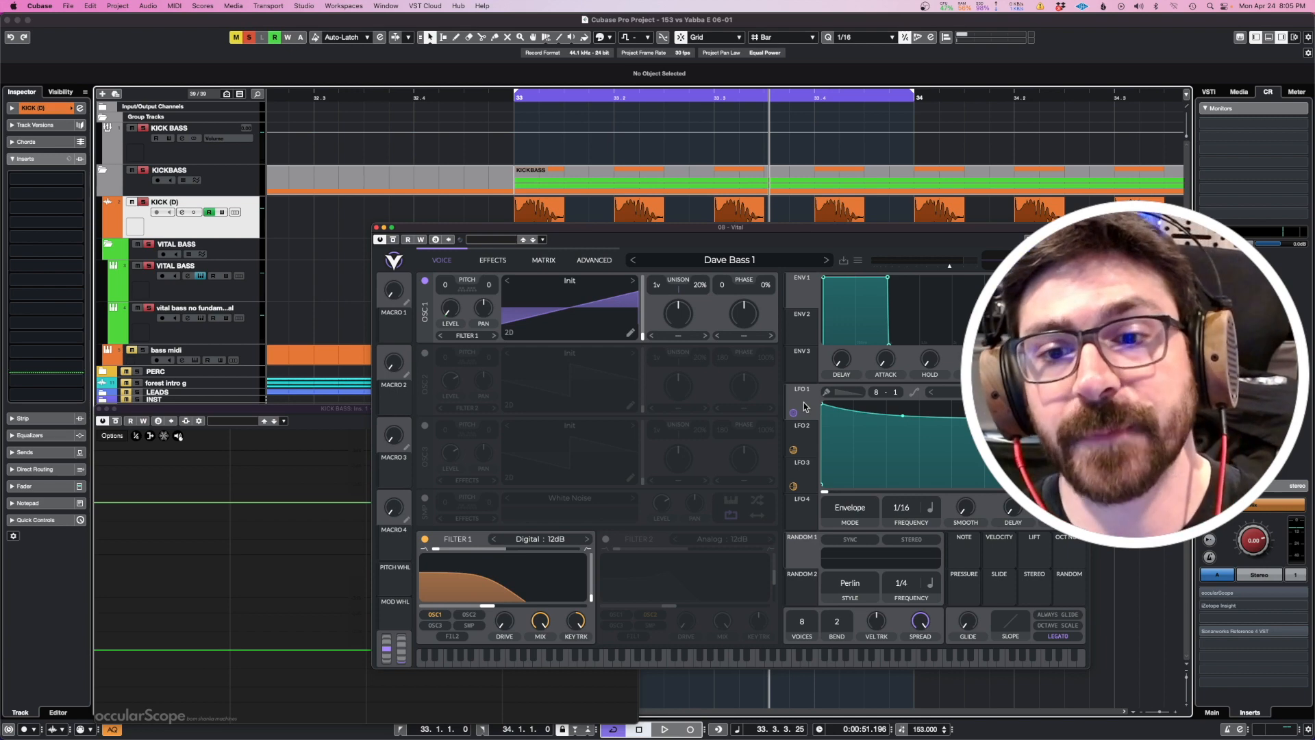
{"action": "left_click", "coordinate": [910, 517]}
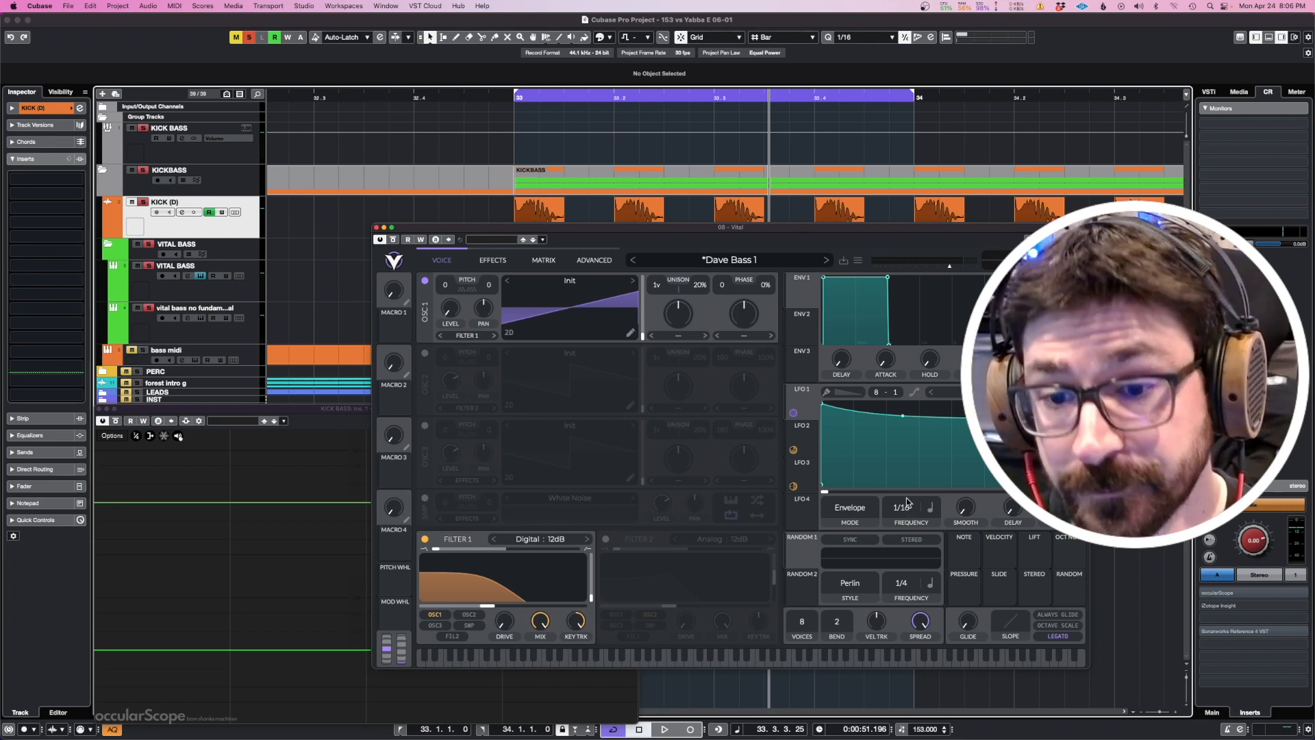
{"action": "left_click", "coordinate": [805, 438]}
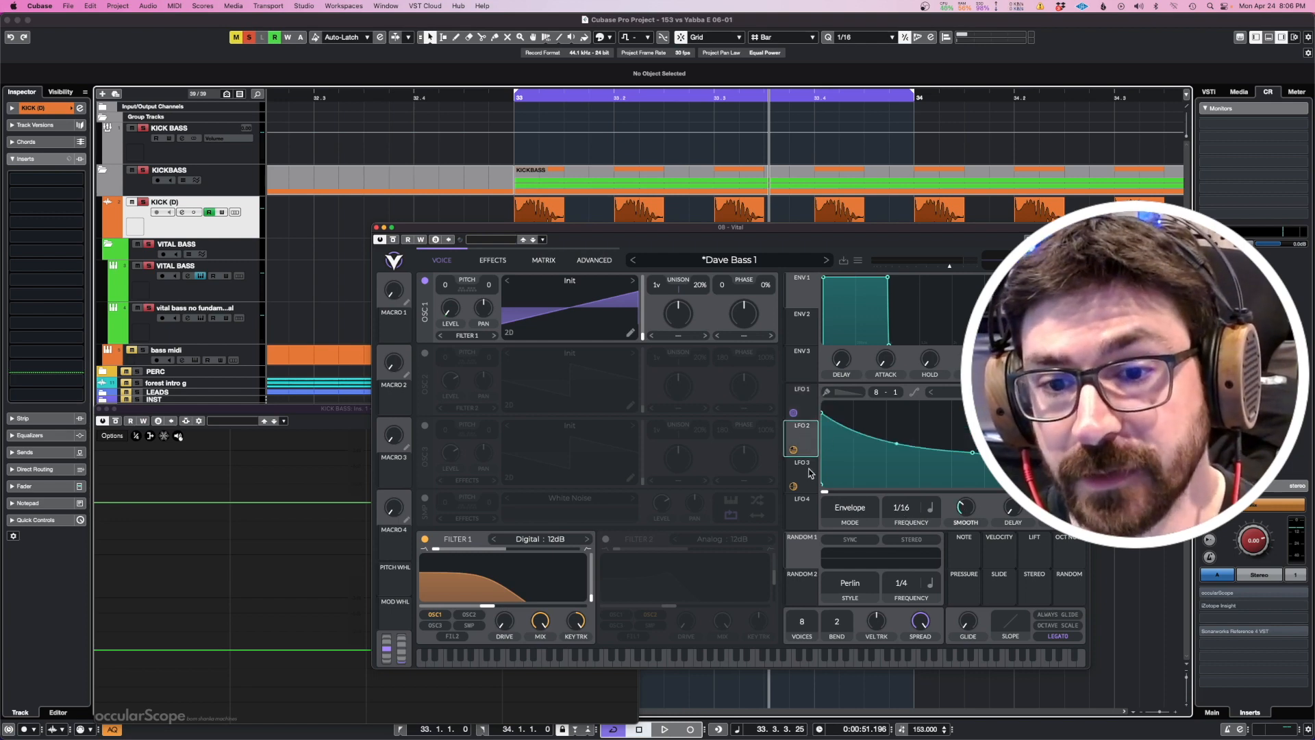
{"action": "left_click", "coordinate": [802, 469]}
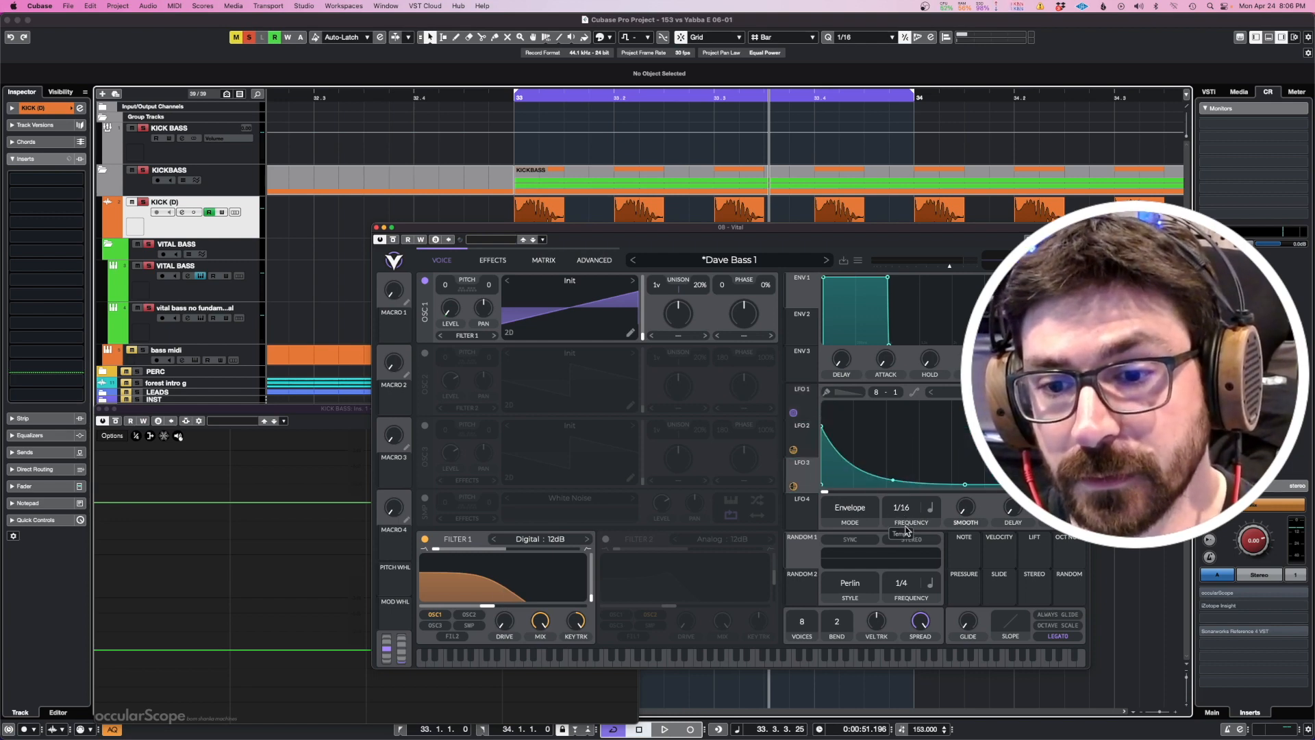
{"action": "left_click", "coordinate": [805, 436]}
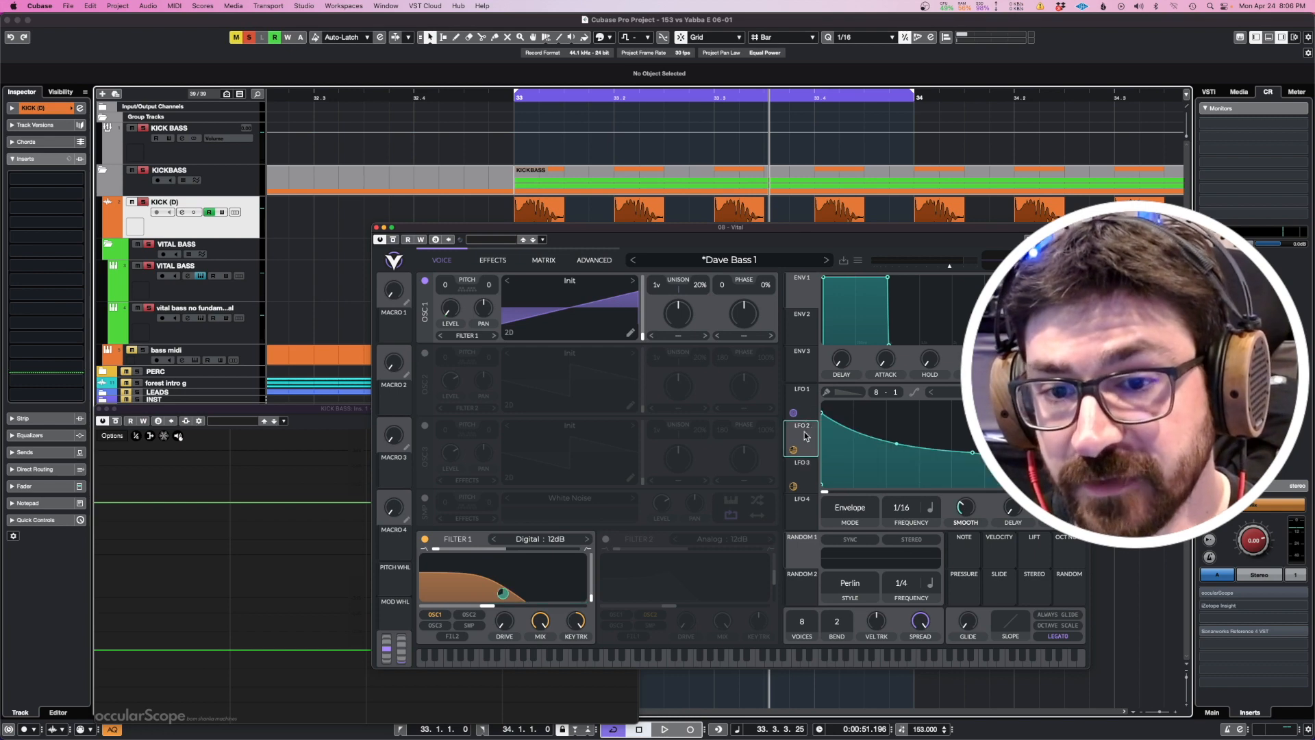
{"action": "left_click", "coordinate": [808, 396]}
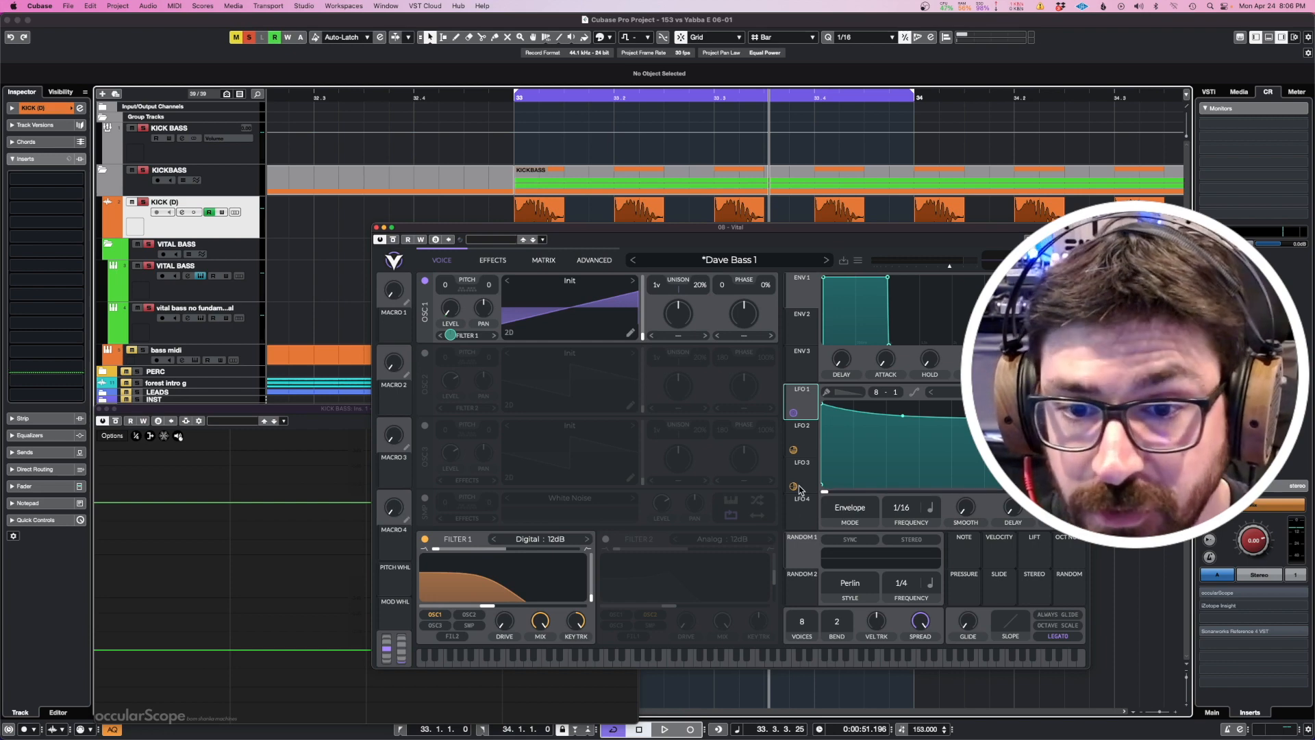
{"action": "left_click", "coordinate": [807, 444]}
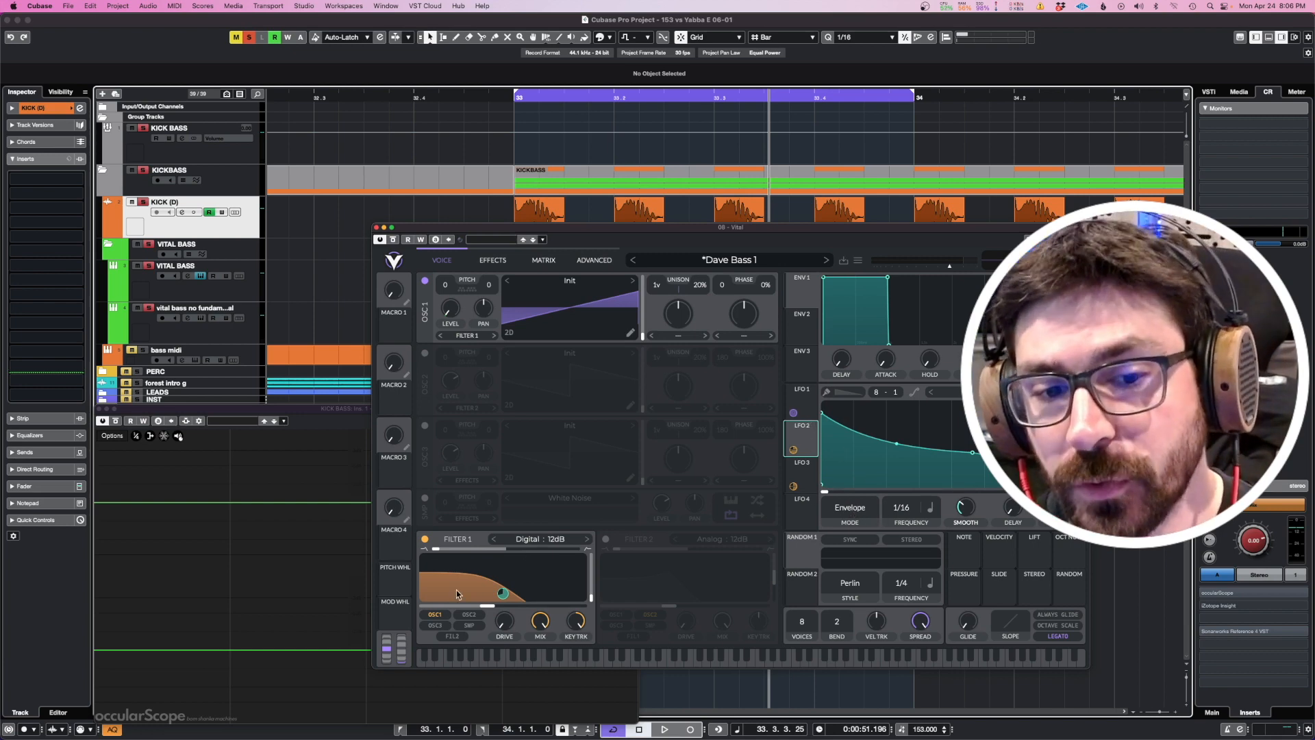
{"action": "mouse_move", "coordinate": [511, 596]}
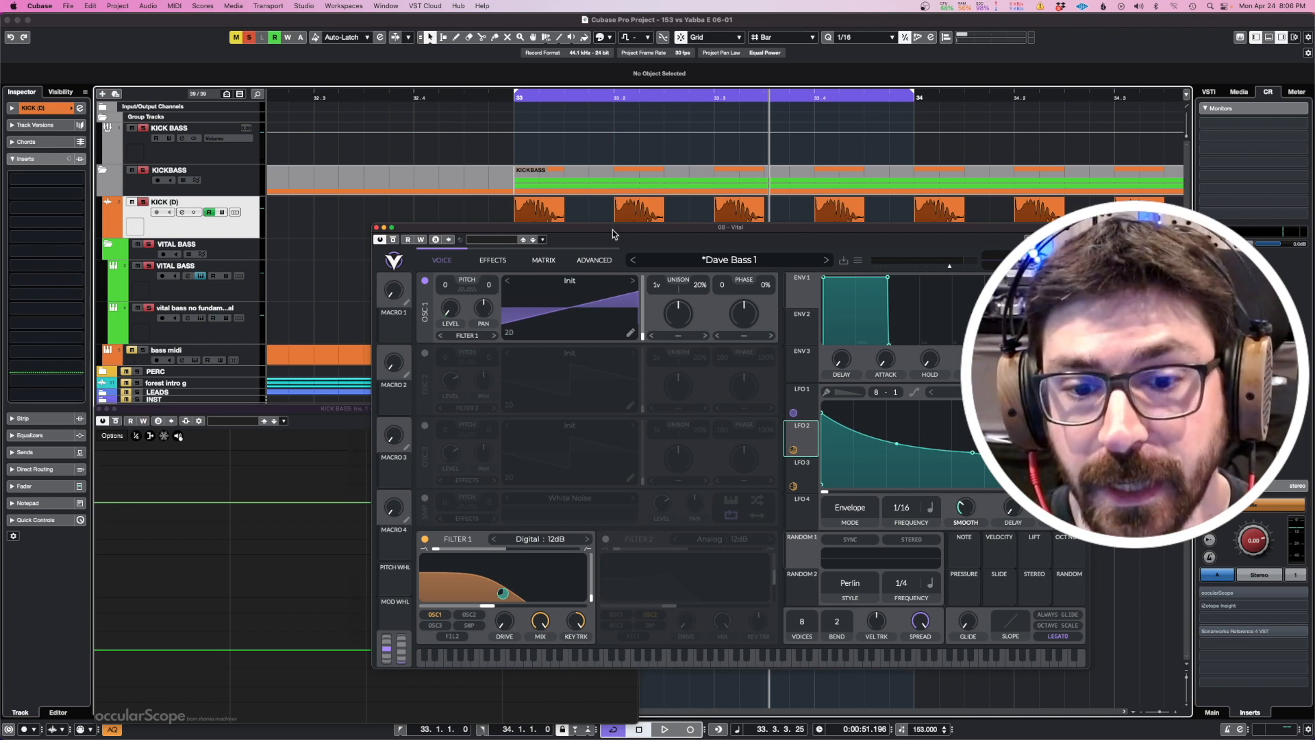
Move the Vital synth window down and close it to uncover the bass tracks
{"action": "mouse_move", "coordinate": [613, 233]}
{"action": "left_mouse_down"}
{"action": "mouse_move", "coordinate": [600, 260]}
{"action": "mouse_move", "coordinate": [617, 244]}
{"action": "left_mouse_up"}
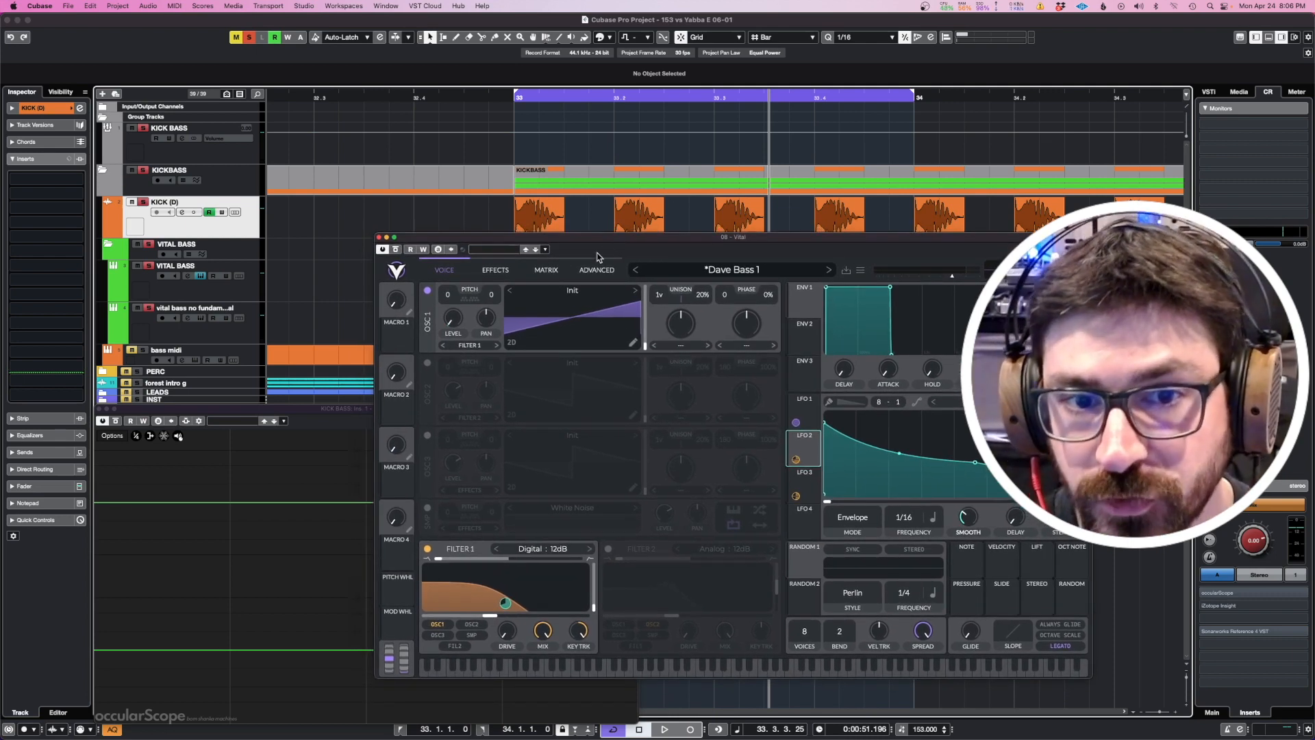
{"action": "left_click_drag", "start_coordinate": [604, 240], "coordinate": [600, 252]}
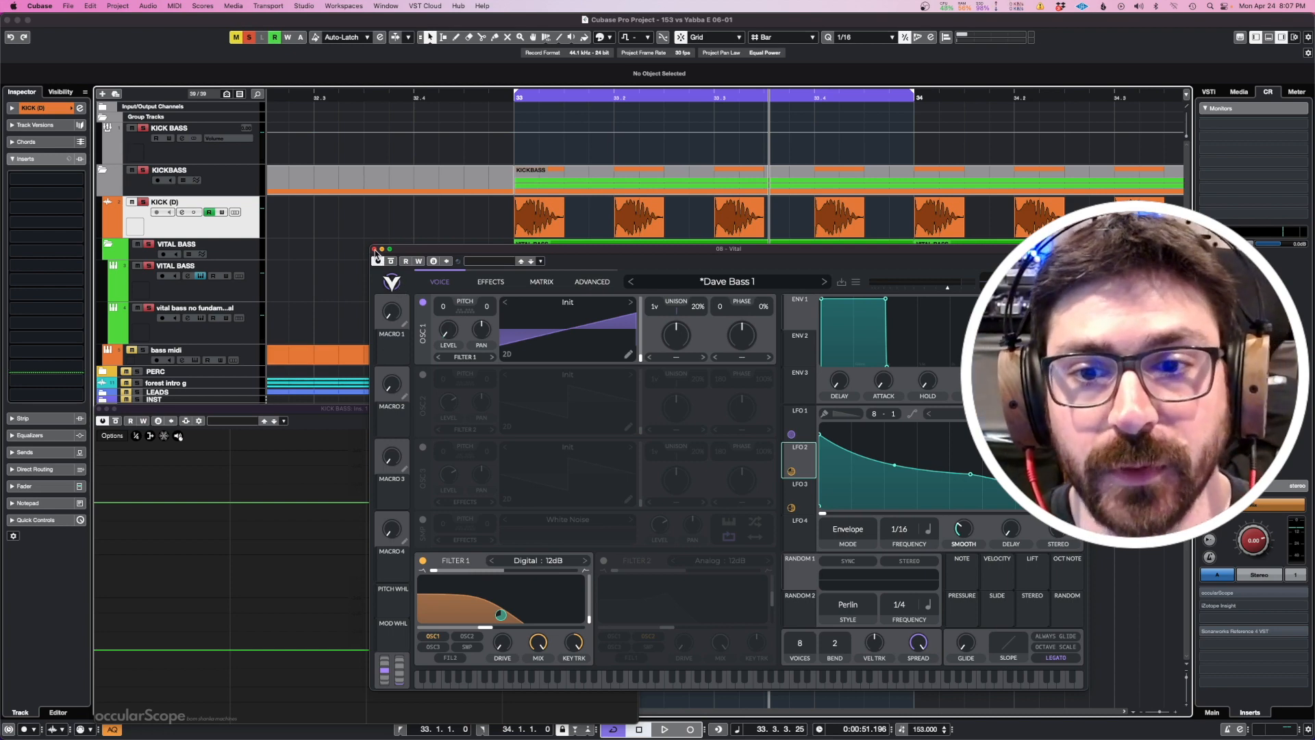
{"action": "left_click", "coordinate": [375, 250]}
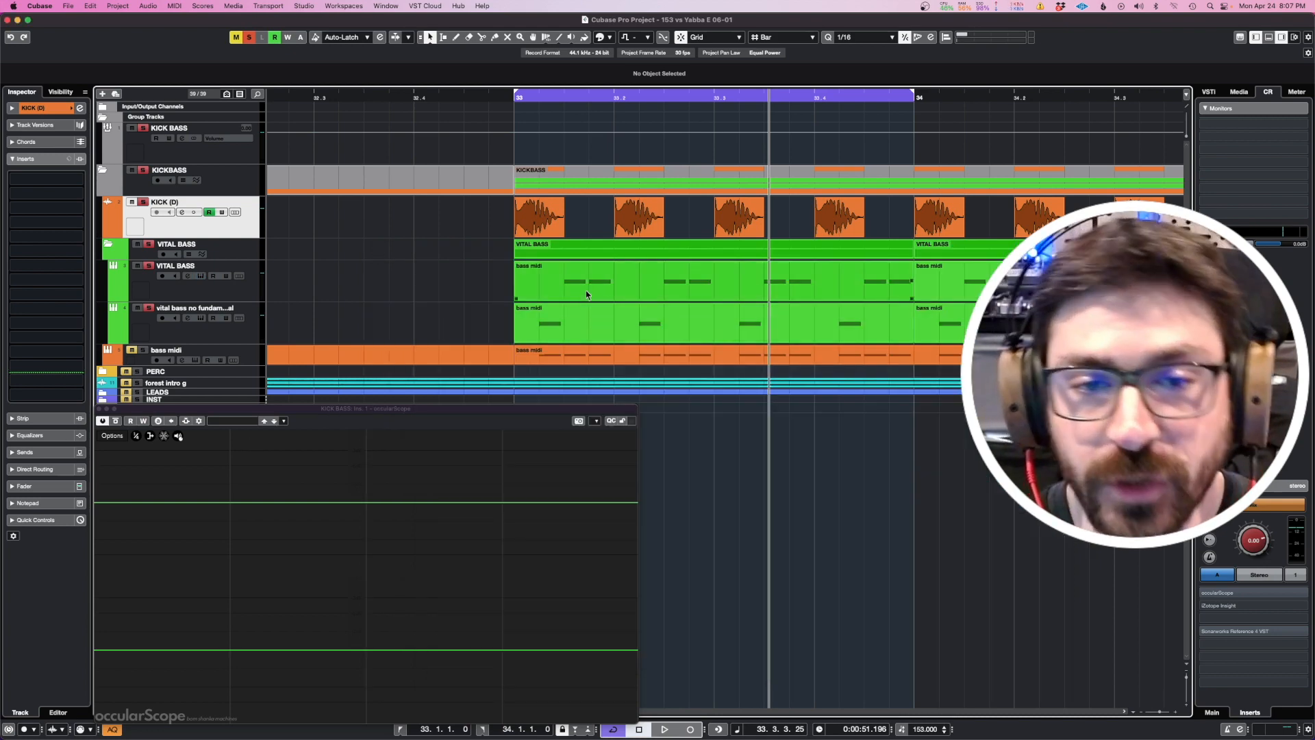
Select the bass midi part at bar 33 on the VITAL BASS track and compare that track with the vital bass no fundamental track
{"action": "left_click", "coordinate": [536, 285]}
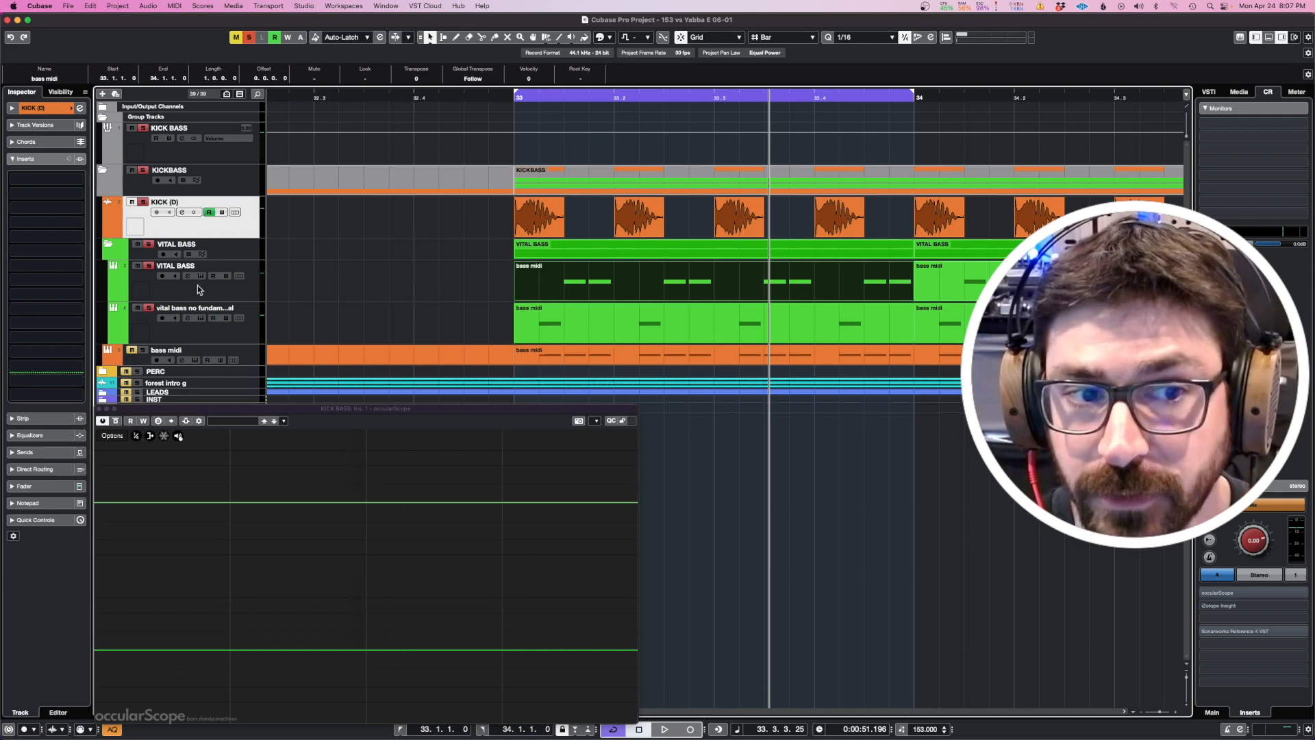
{"action": "left_click", "coordinate": [203, 291]}
{"action": "left_click", "coordinate": [219, 337]}
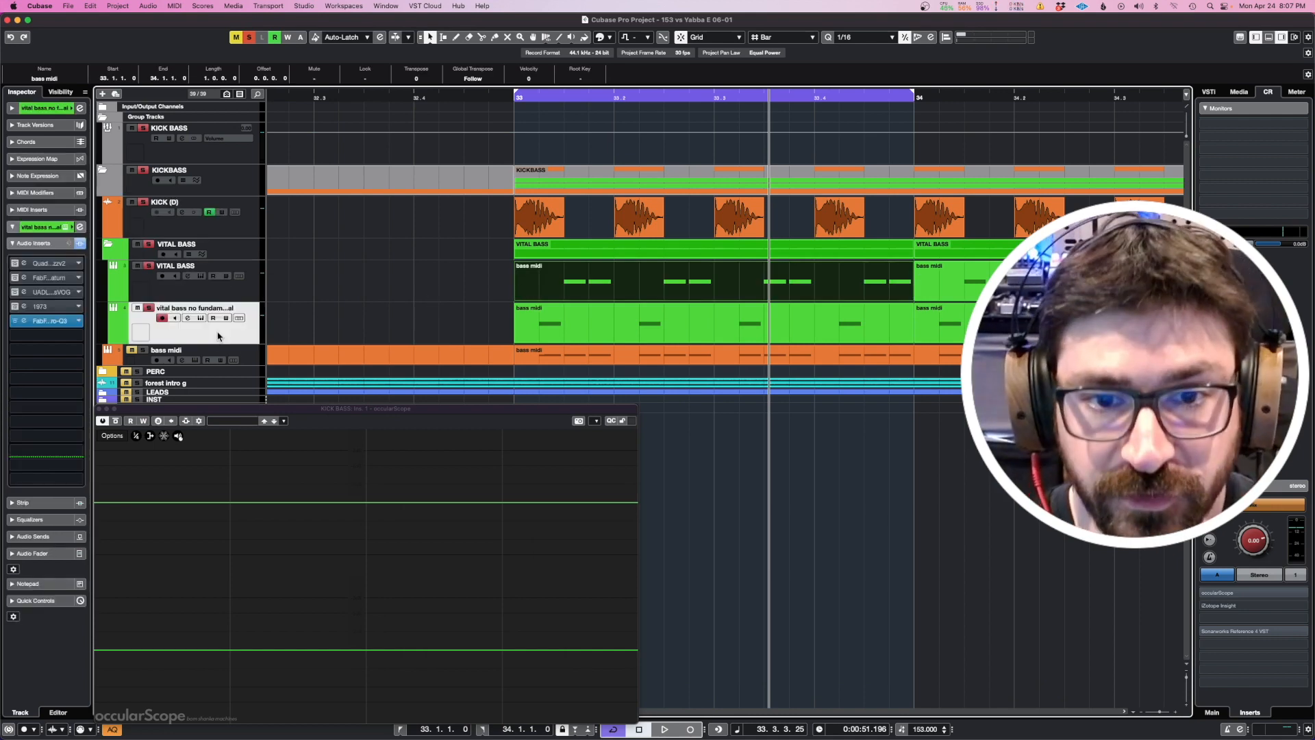
{"action": "left_click", "coordinate": [231, 294]}
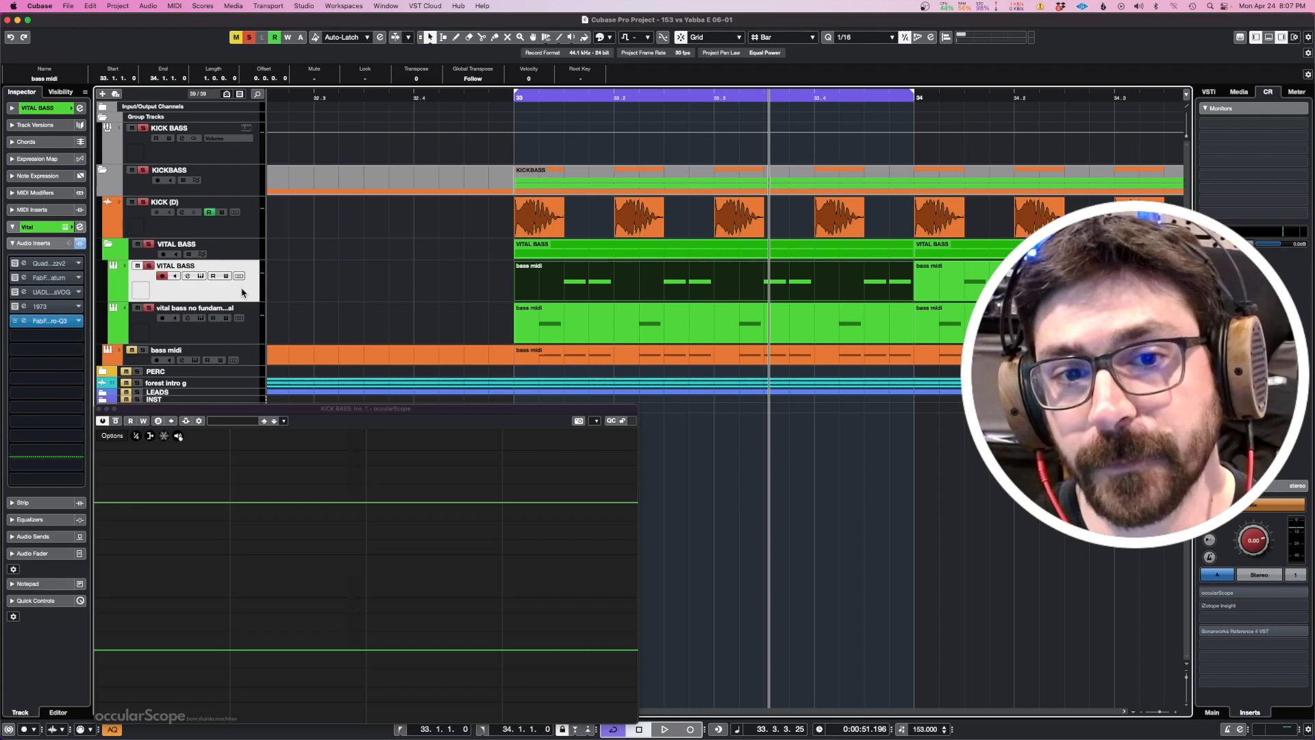
{"action": "left_click", "coordinate": [233, 323]}
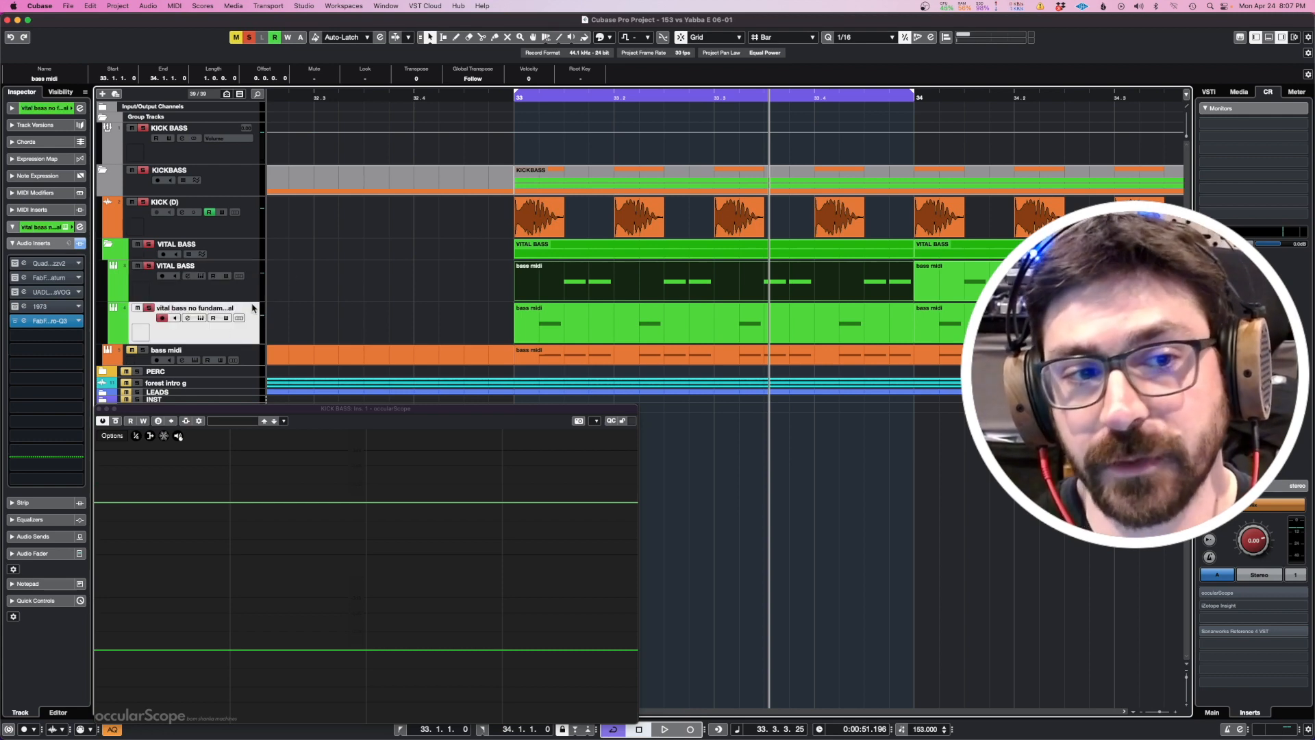
Widen the track list, open the FabFilter Pro-Q 3 insert of the vital bass no fundamental track, and select the VITAL BASS track
{"action": "left_click_drag", "start_coordinate": [264, 293], "coordinate": [280, 294]}
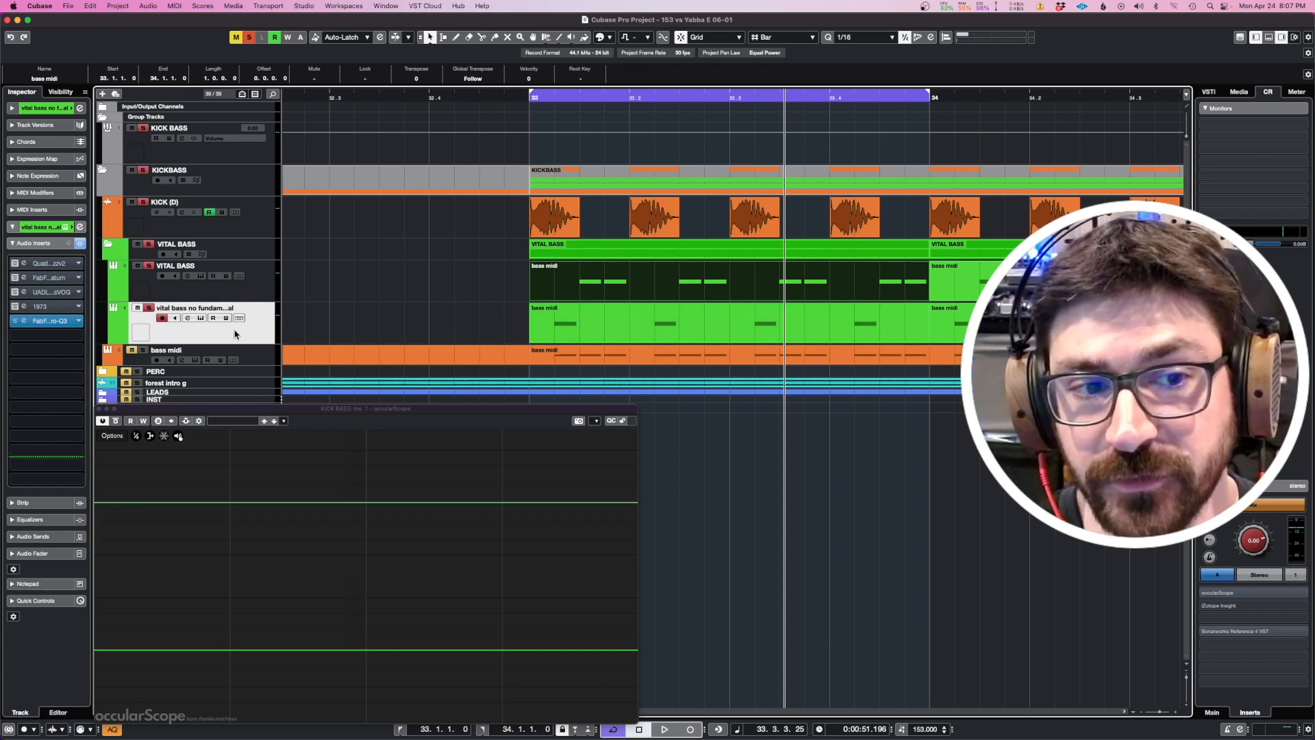
{"action": "left_click", "coordinate": [70, 320]}
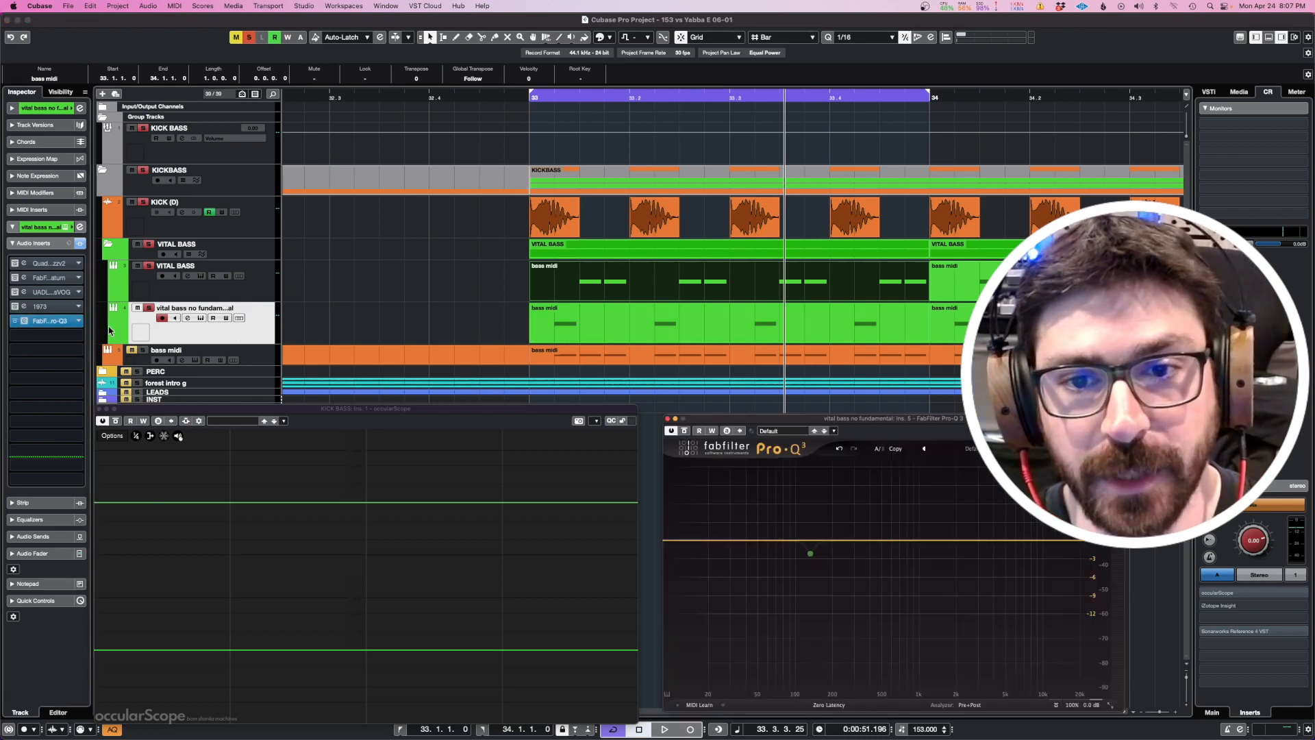
{"action": "left_click", "coordinate": [244, 296]}
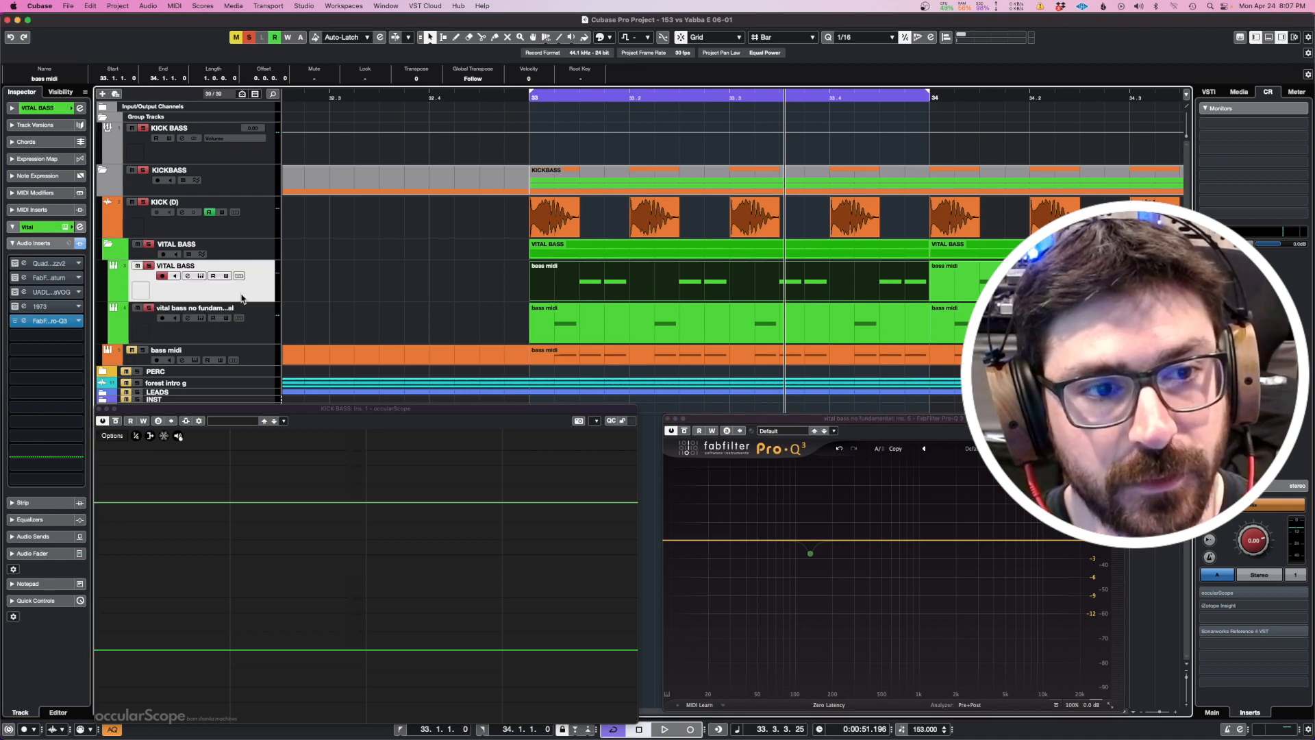
Open the VITAL BASS track's FabFilter Pro-Q 3 insert, compare both bass spectra during loop playback, and align its window above the other EQ
{"action": "left_click", "coordinate": [59, 321]}
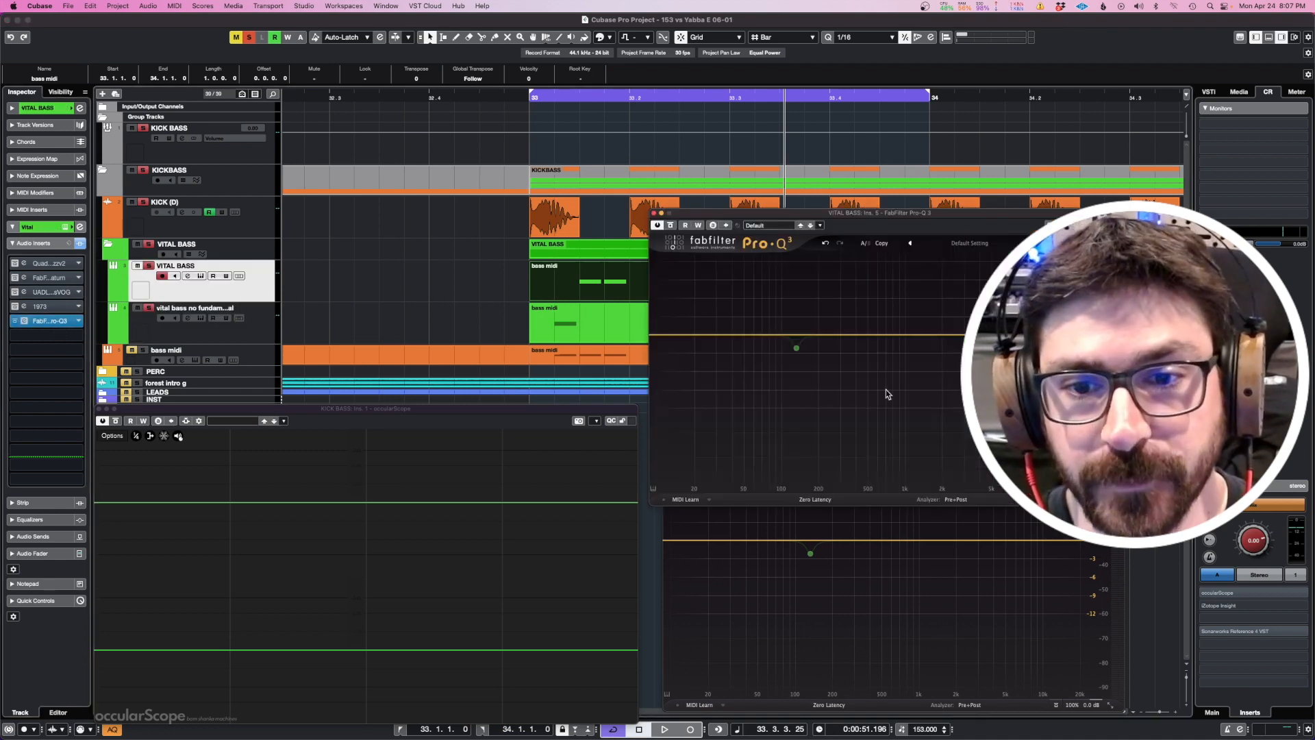
{"action": "key", "text": "space"}
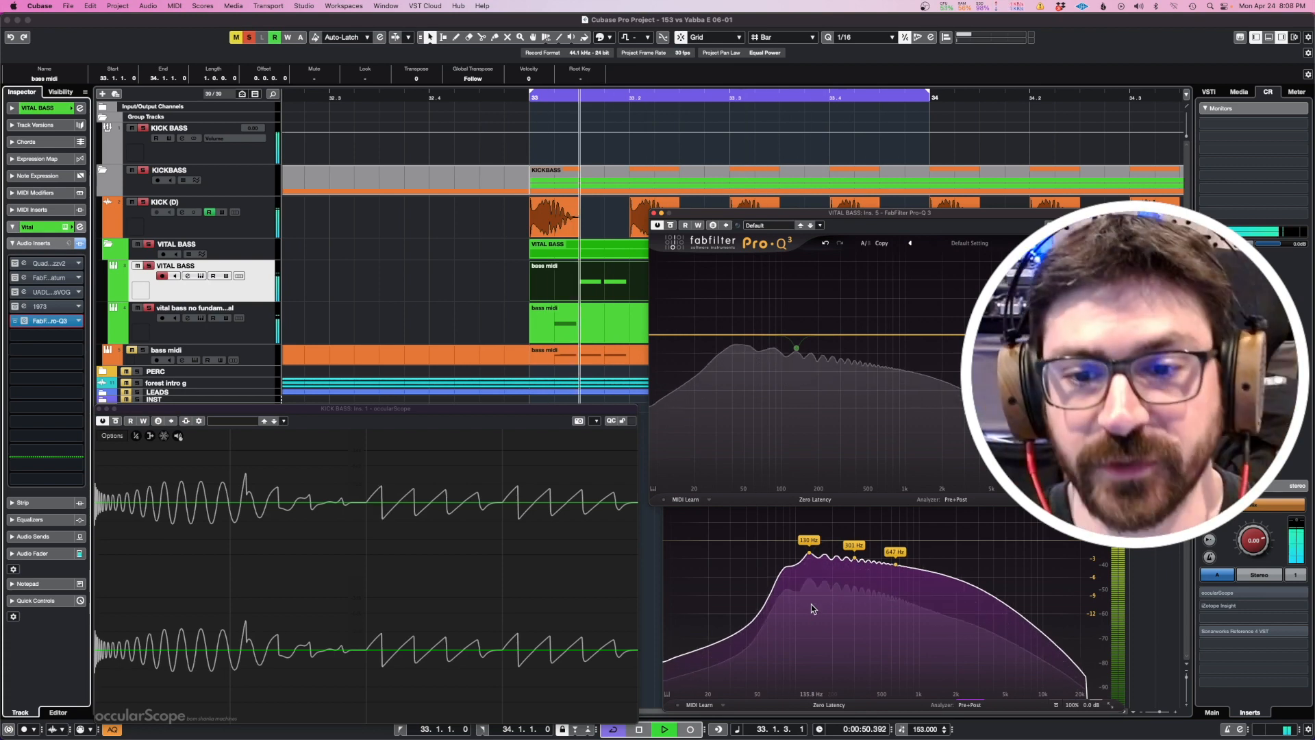
{"action": "key", "text": "space"}
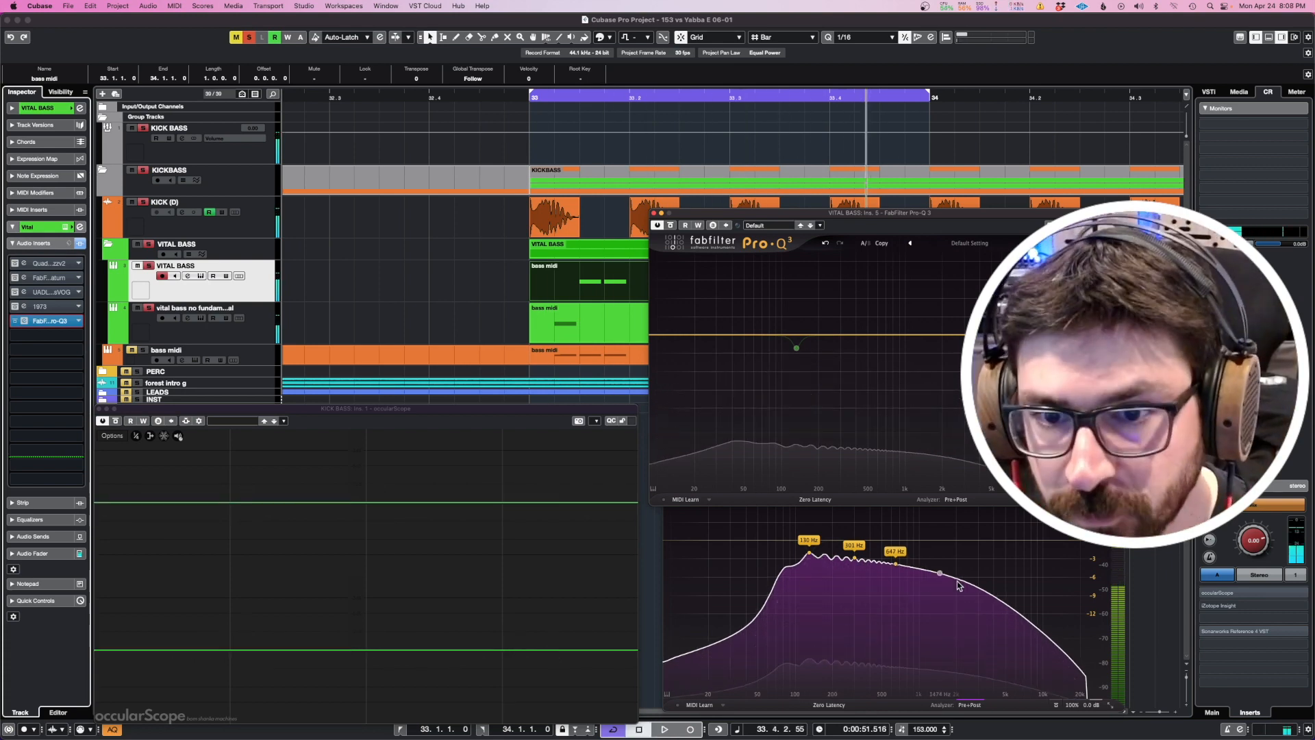
{"action": "key", "text": "space"}
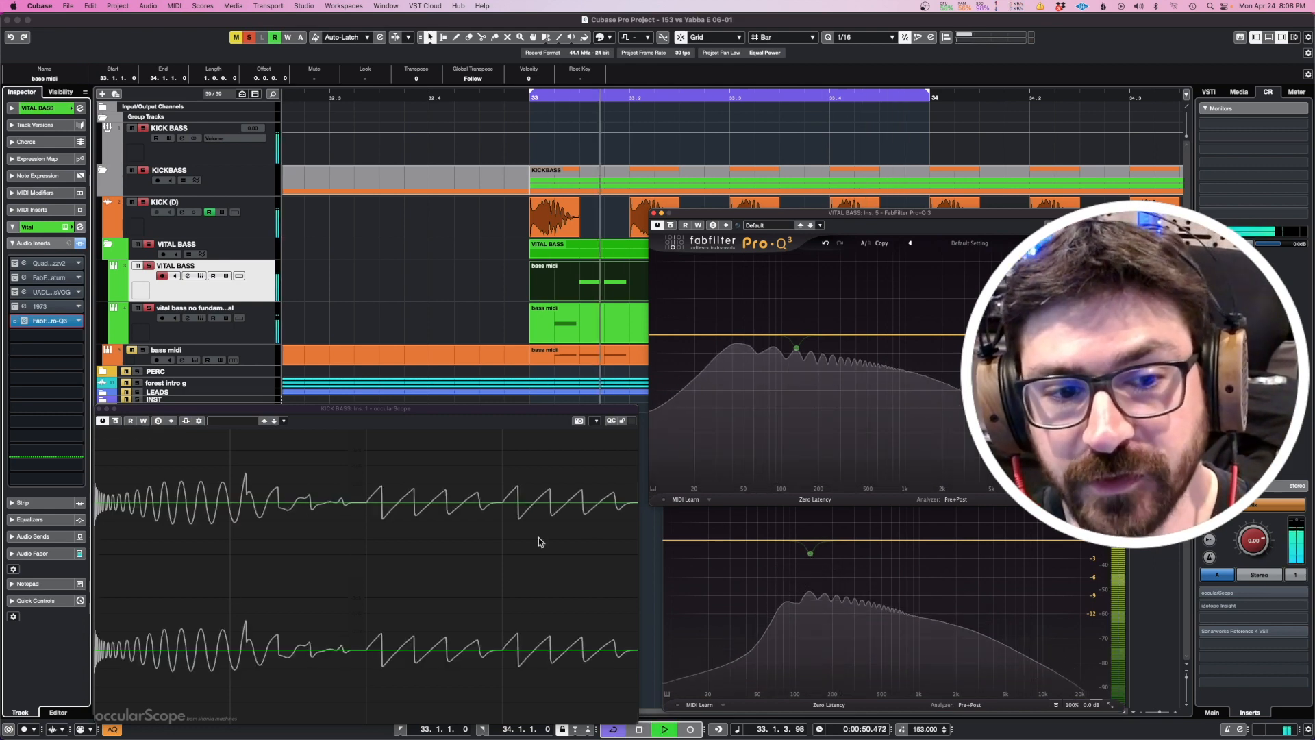
{"action": "key", "text": "space"}
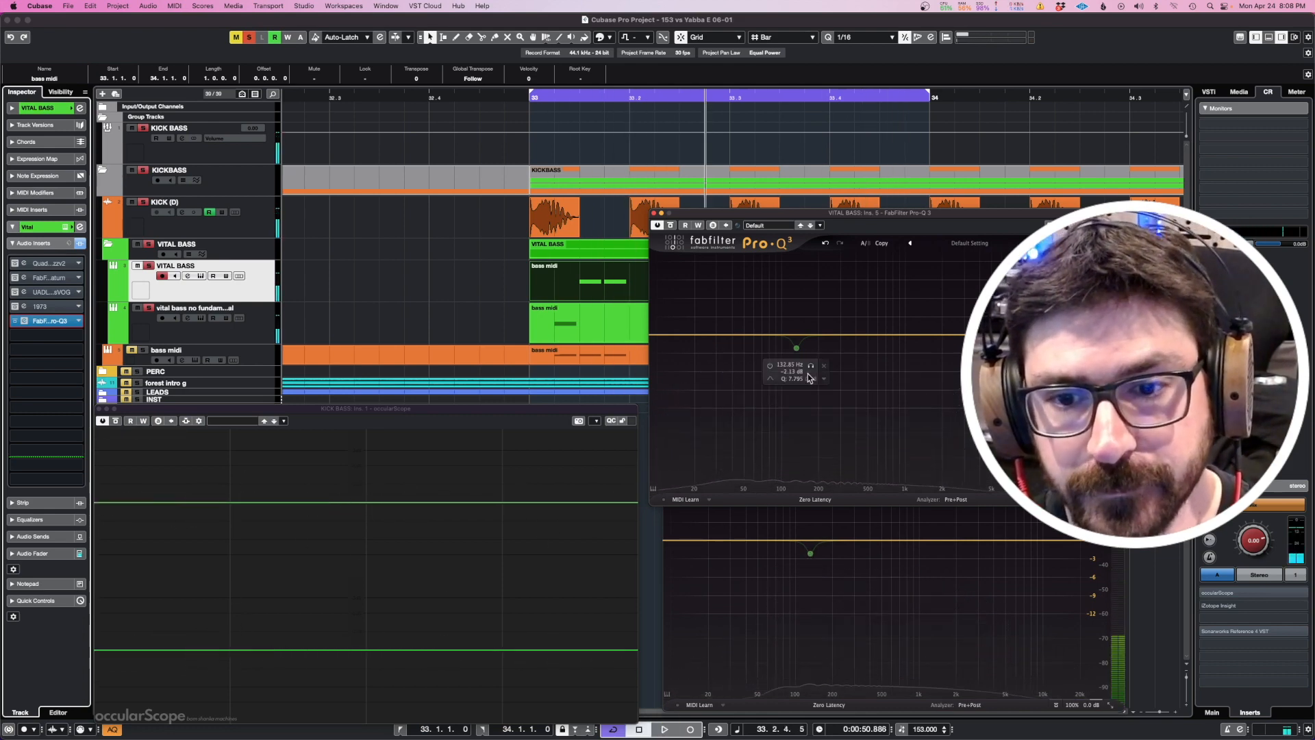
{"action": "left_click_drag", "start_coordinate": [745, 215], "coordinate": [760, 184]}
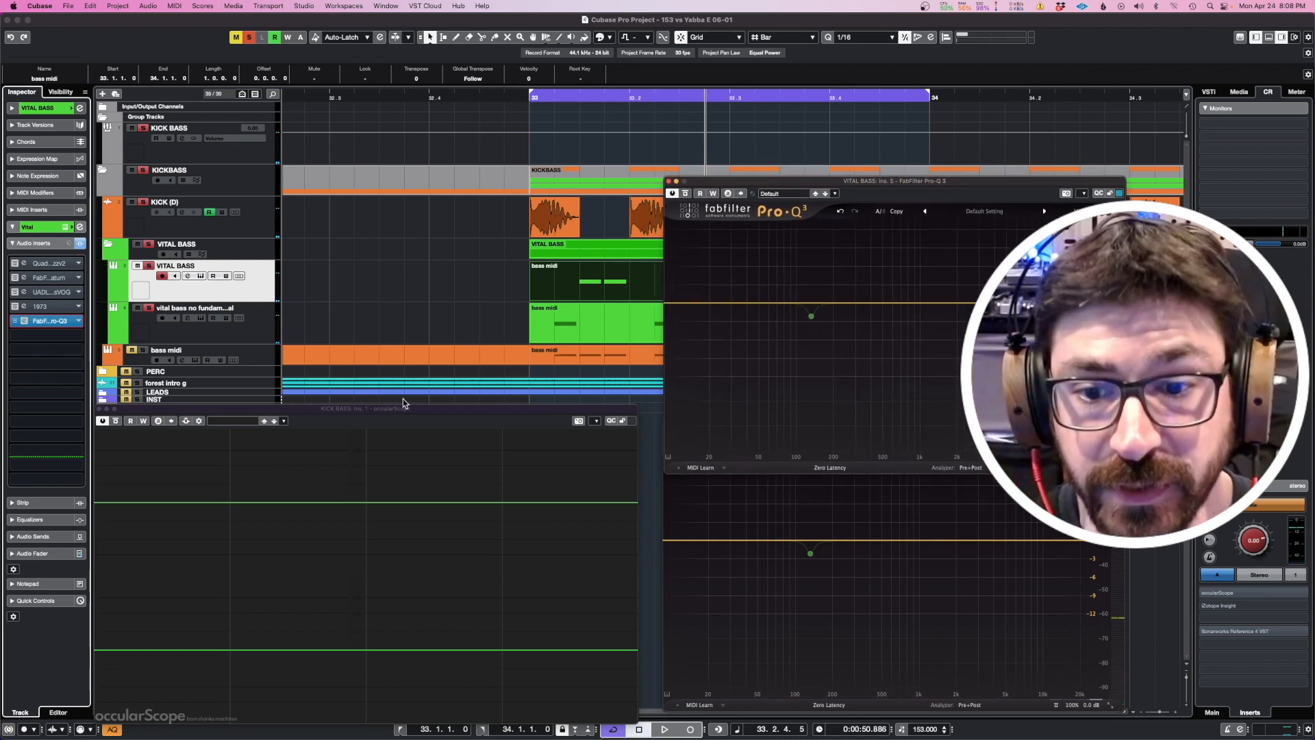
Select the first kick event at bar 33 and play the loop to view the kick and bass waveform in occularScope
{"action": "left_click", "coordinate": [558, 226]}
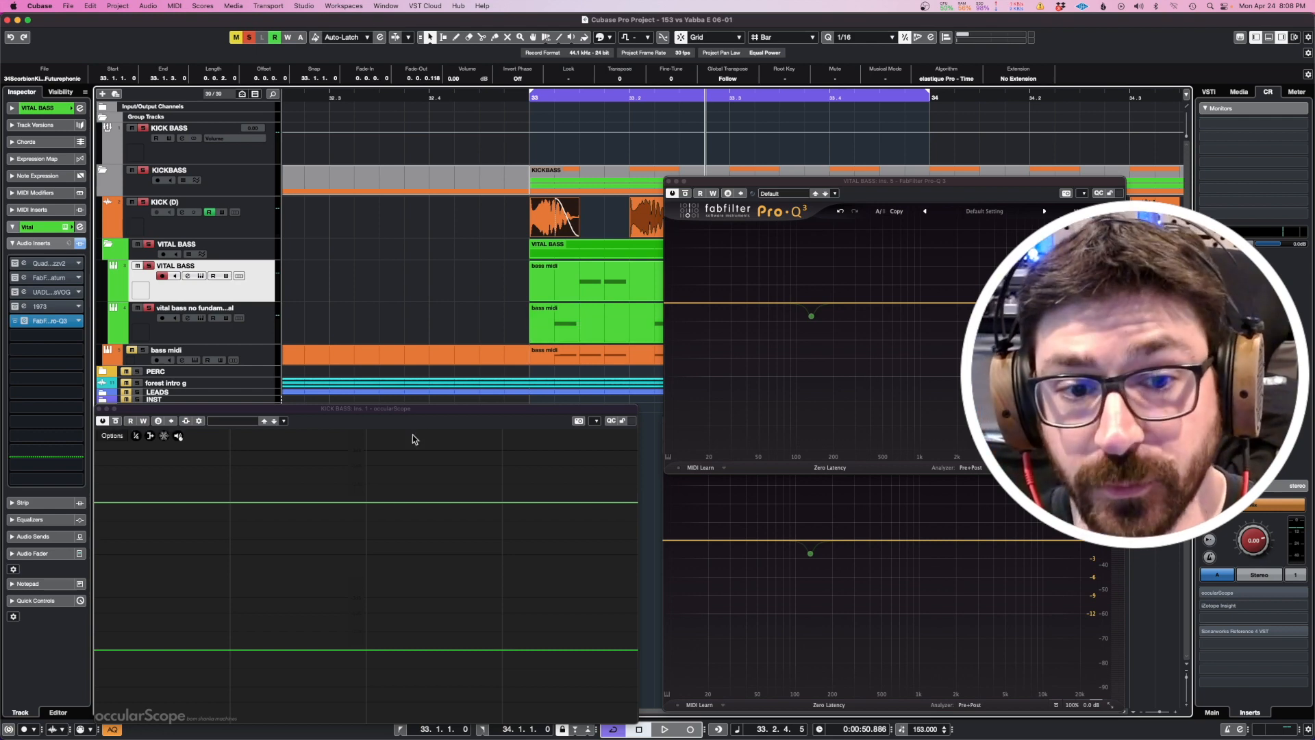
{"action": "left_click", "coordinate": [423, 412]}
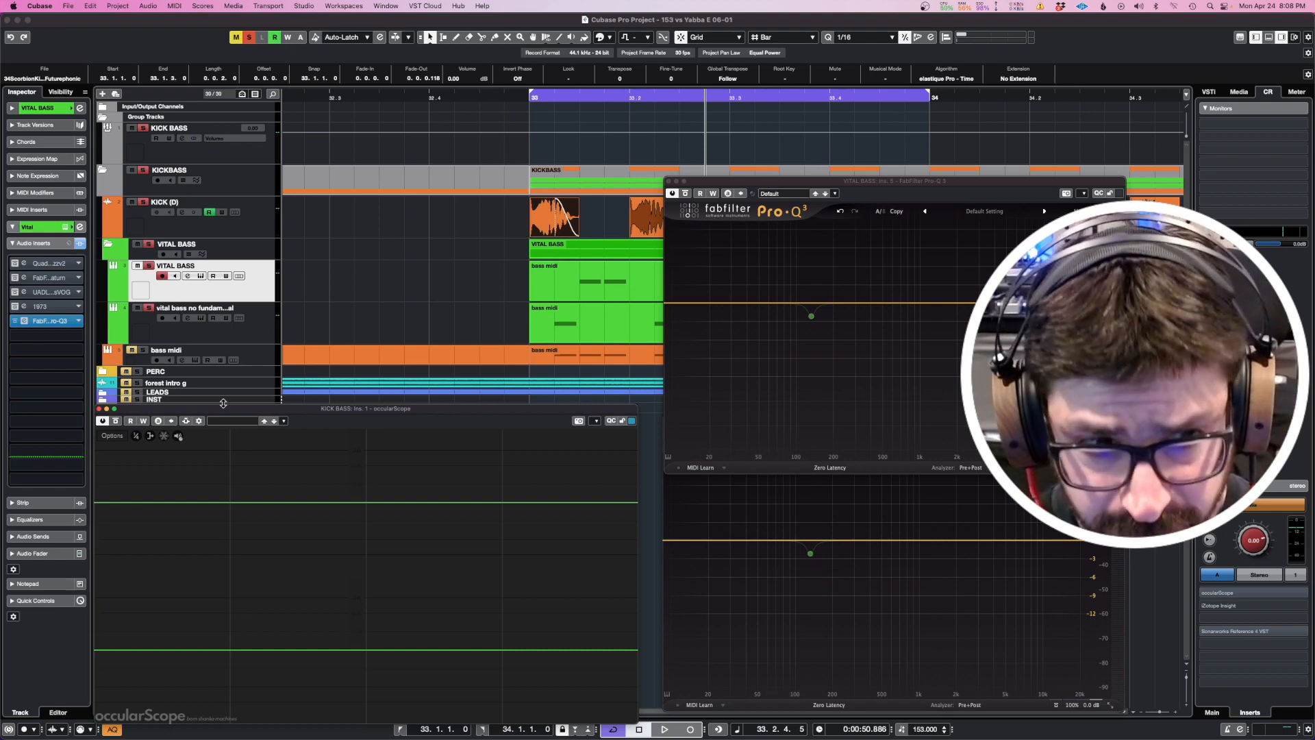
{"action": "key", "text": "space"}
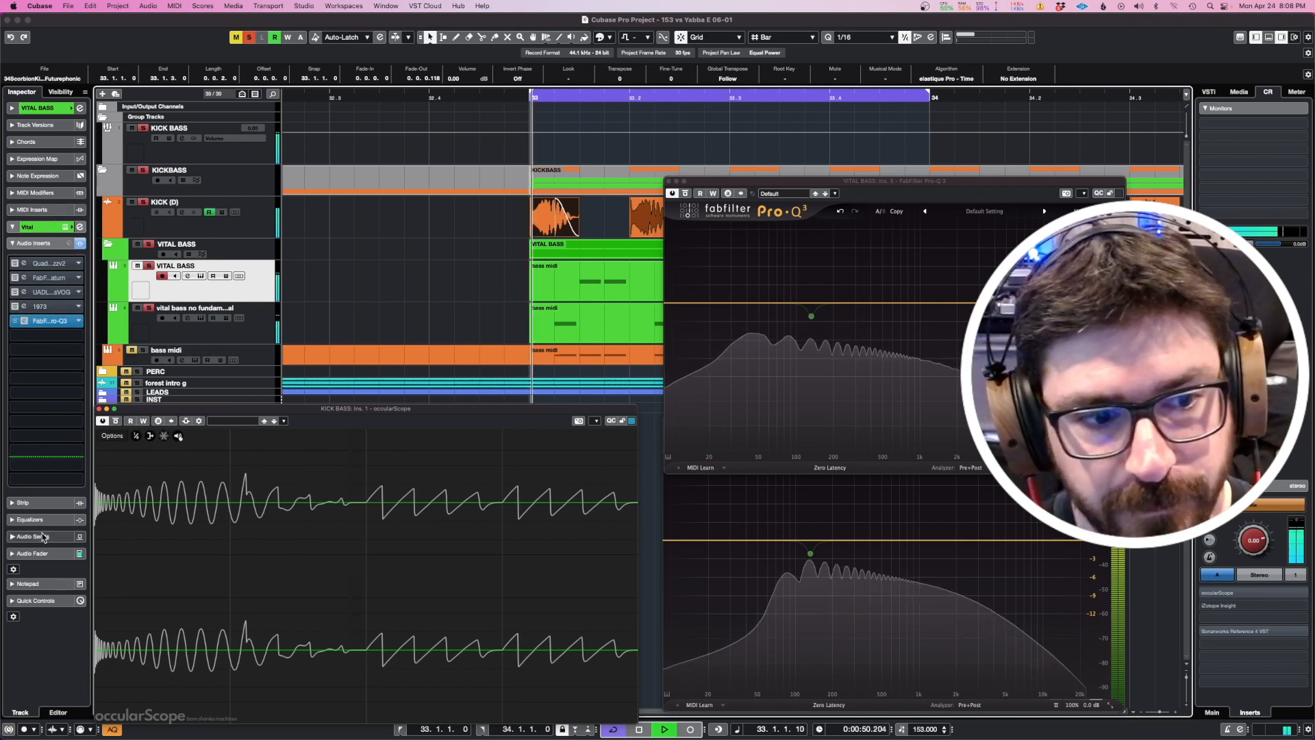
Show the audio fader section, select the vital bass no fundamental track, and stop playback
{"action": "left_click", "coordinate": [35, 554]}
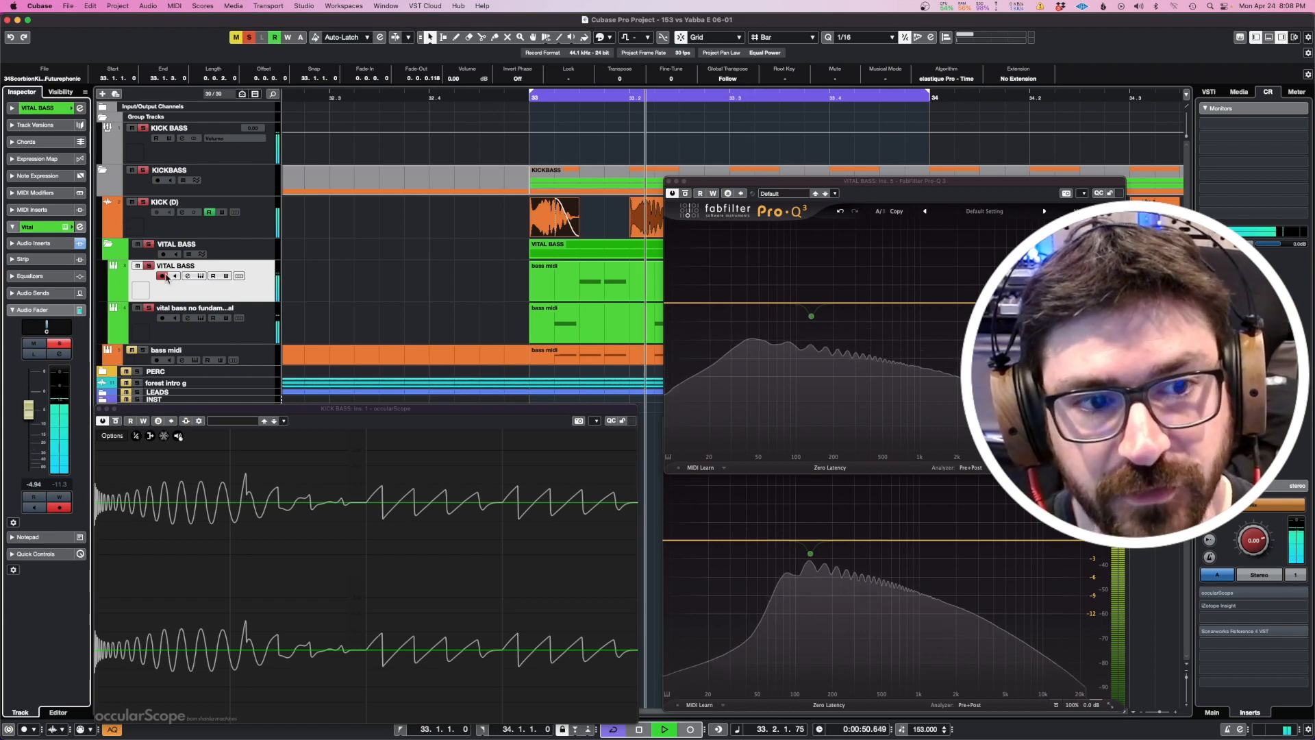
{"action": "left_click", "coordinate": [236, 330]}
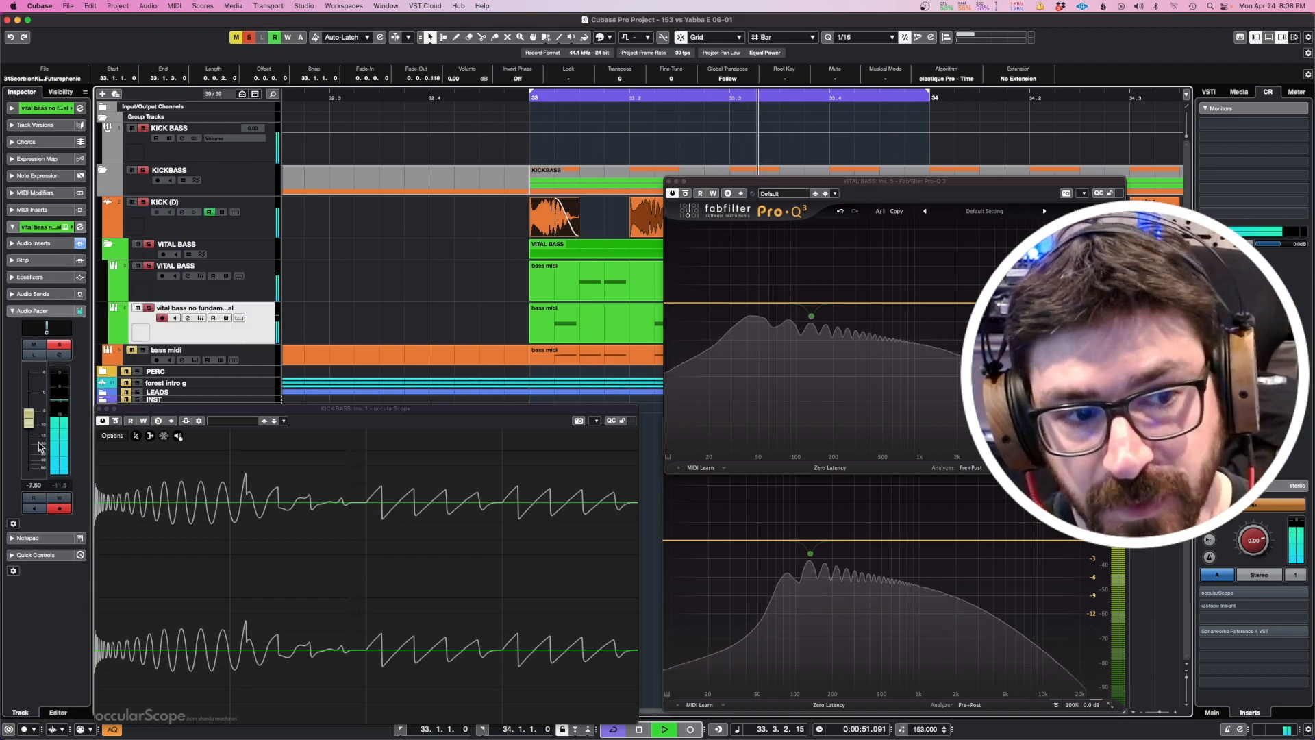
{"action": "key", "text": "space"}
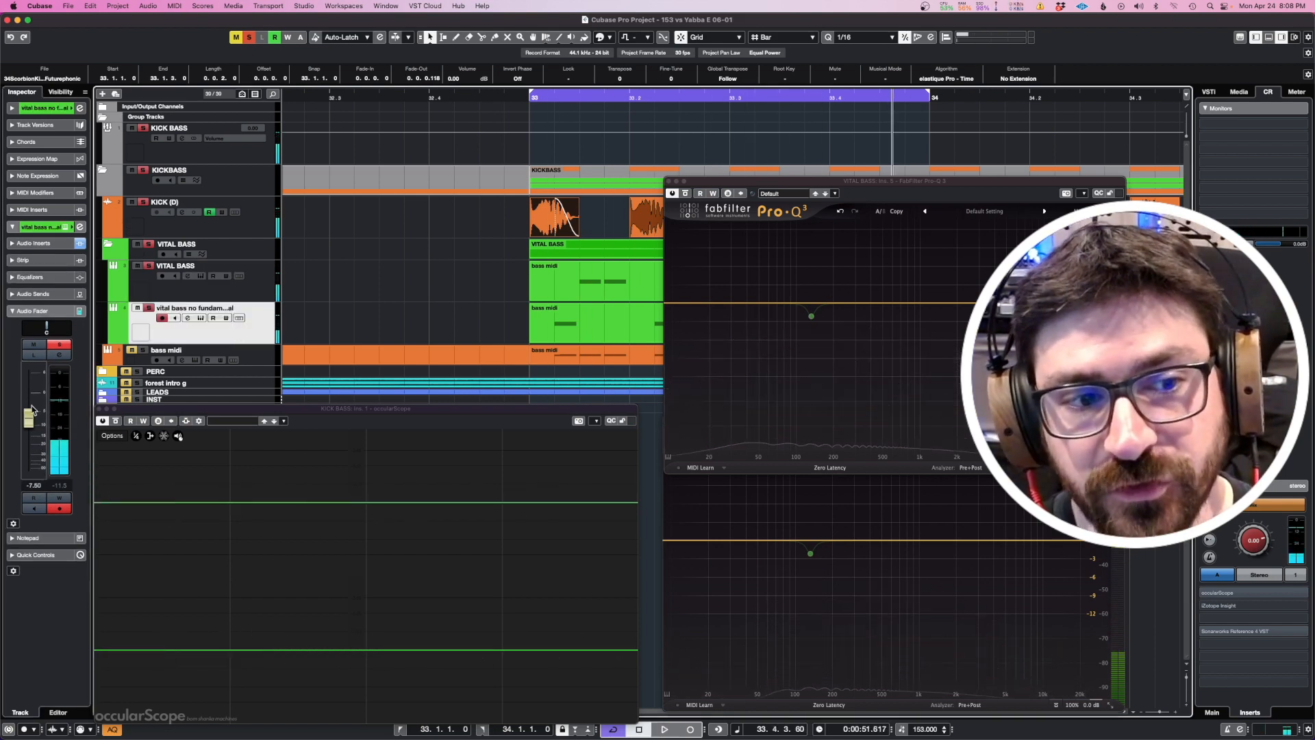
Try lowering the vital bass no fundamental track's fader to about -26 dB and raising it to about -8.5 dB during loop playback
{"action": "left_click", "coordinate": [31, 430]}
{"action": "key", "text": "space"}
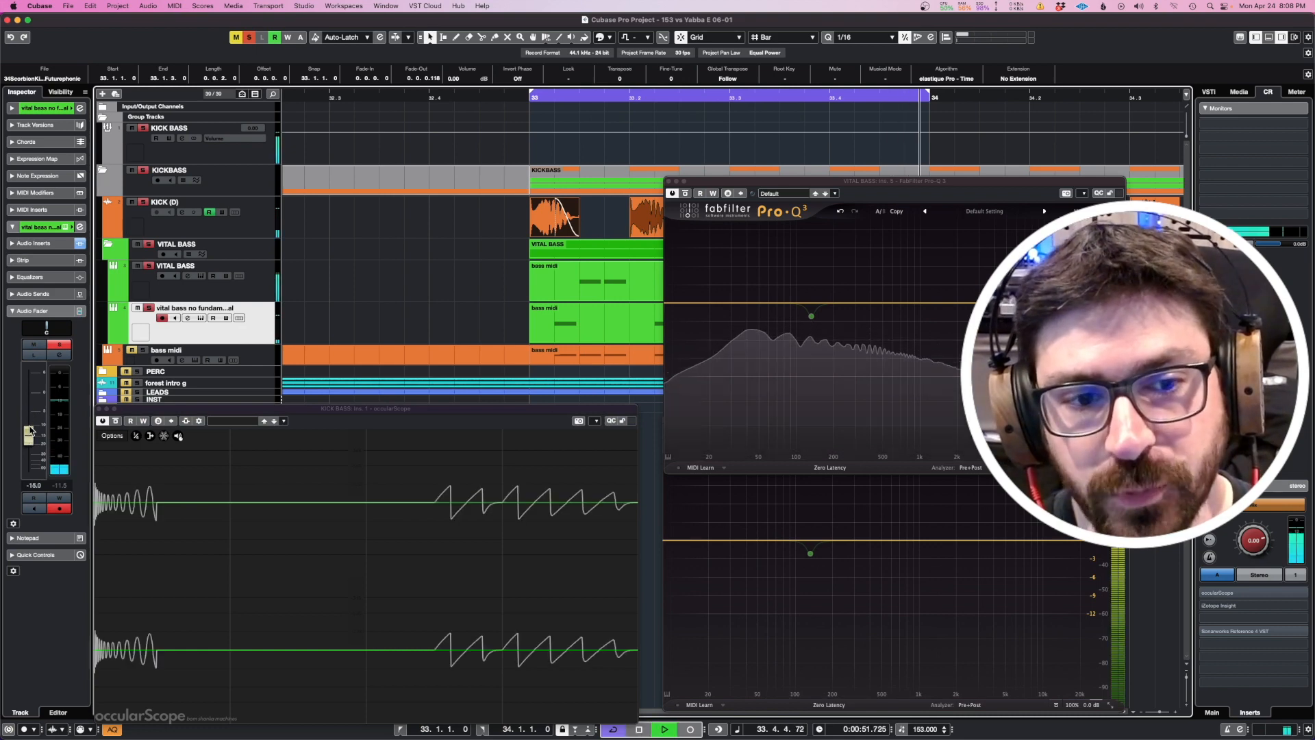
{"action": "scroll", "coordinate": [30, 430], "scroll_direction": "down", "scroll_amount": 10}
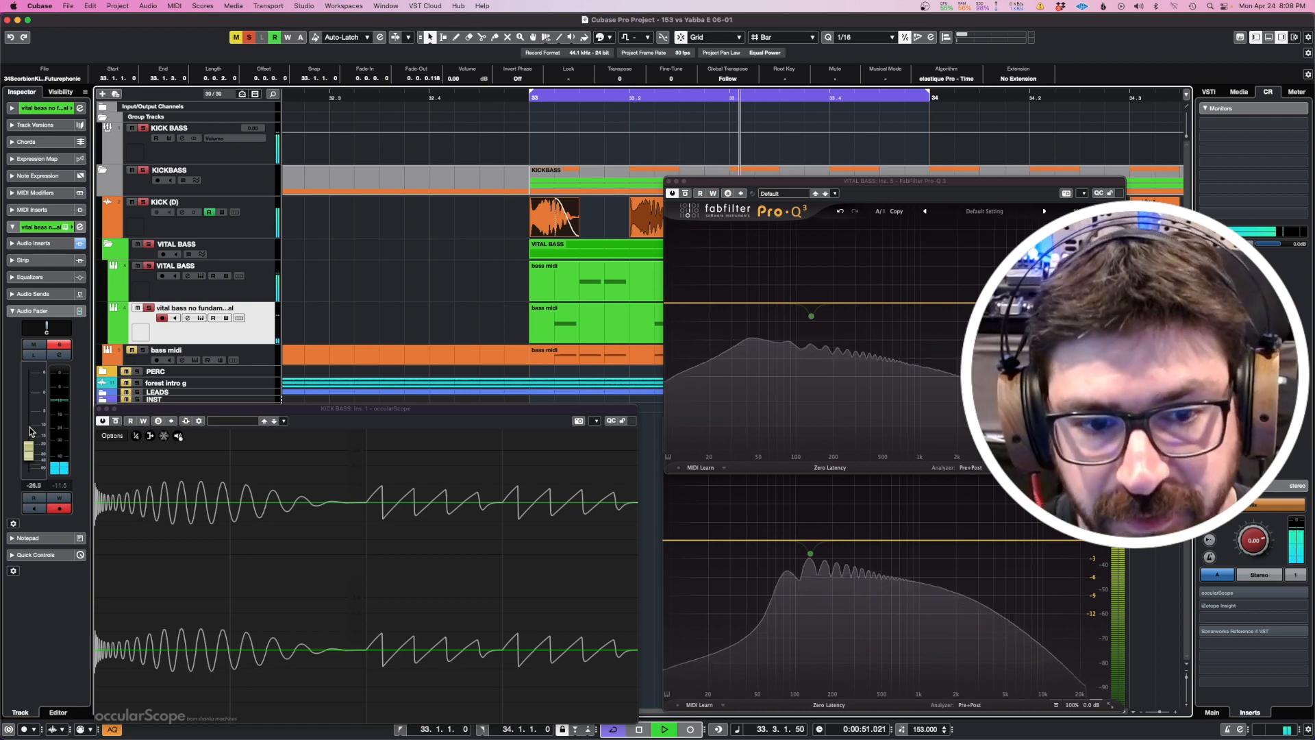
{"action": "left_click", "coordinate": [30, 430]}
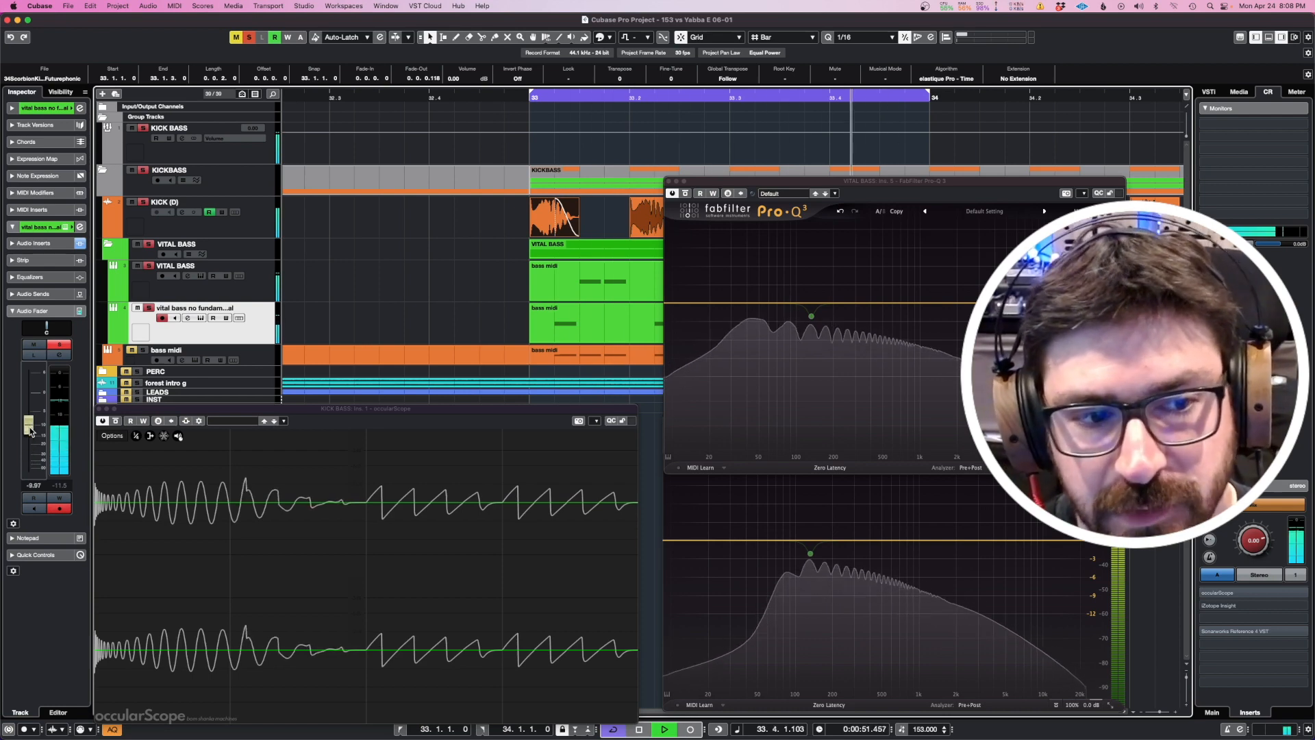
{"action": "scroll", "coordinate": [30, 430], "scroll_direction": "up", "scroll_amount": 3}
{"action": "scroll", "coordinate": [30, 431], "scroll_direction": "up", "scroll_amount": 1}
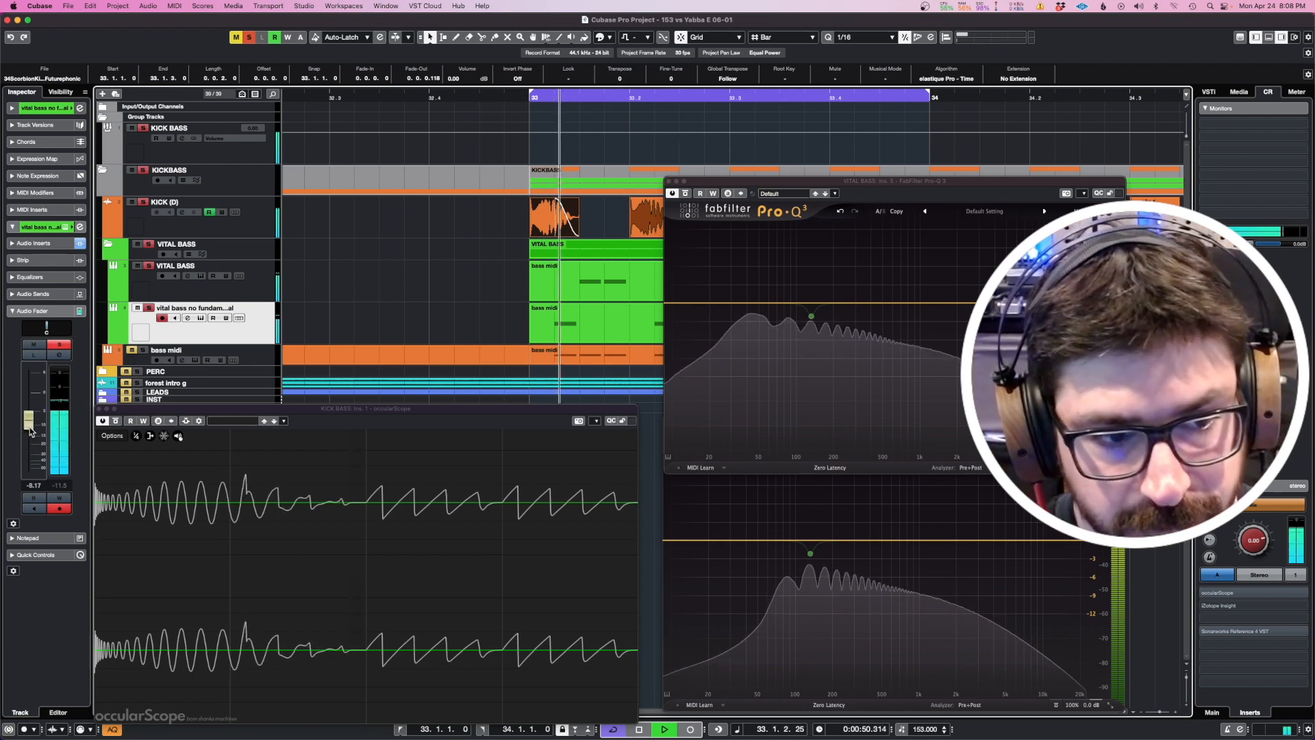
{"action": "key", "text": "space"}
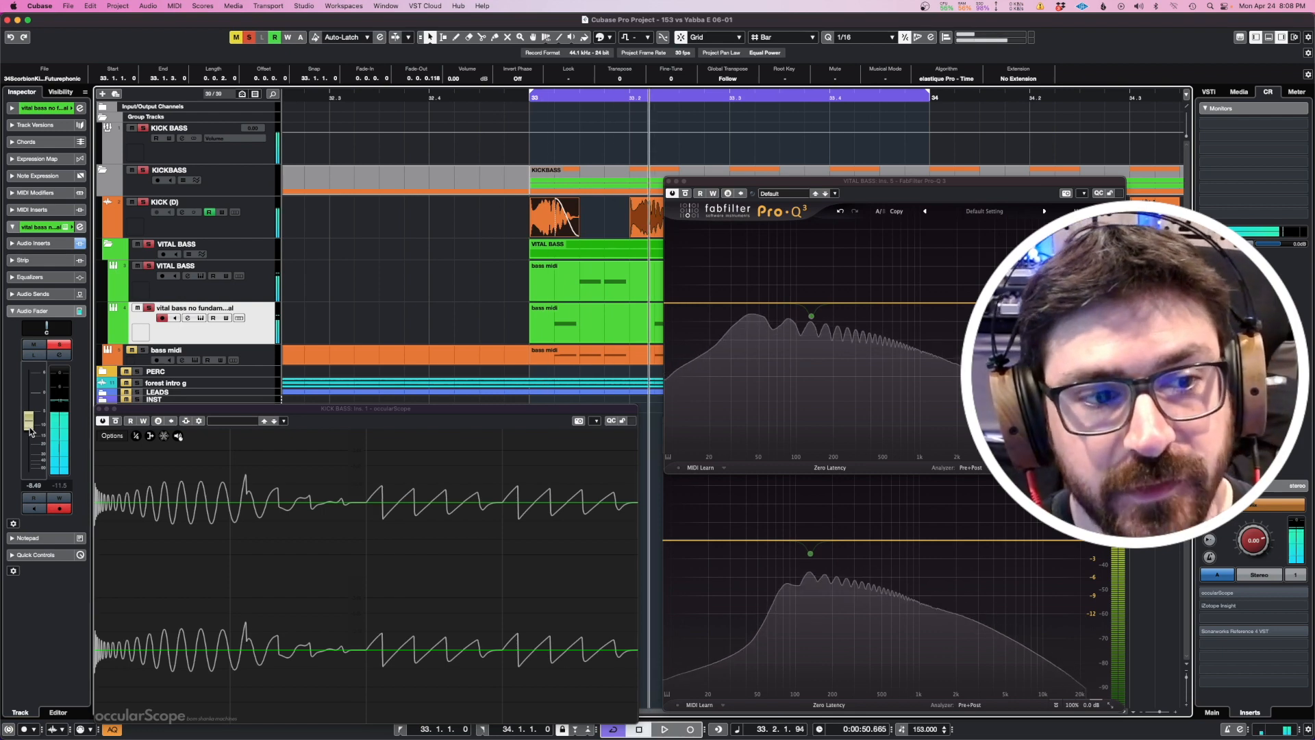
Set the vital bass no fundamental track's volume to -7.80 dB
{"action": "left_click", "coordinate": [30, 484]}
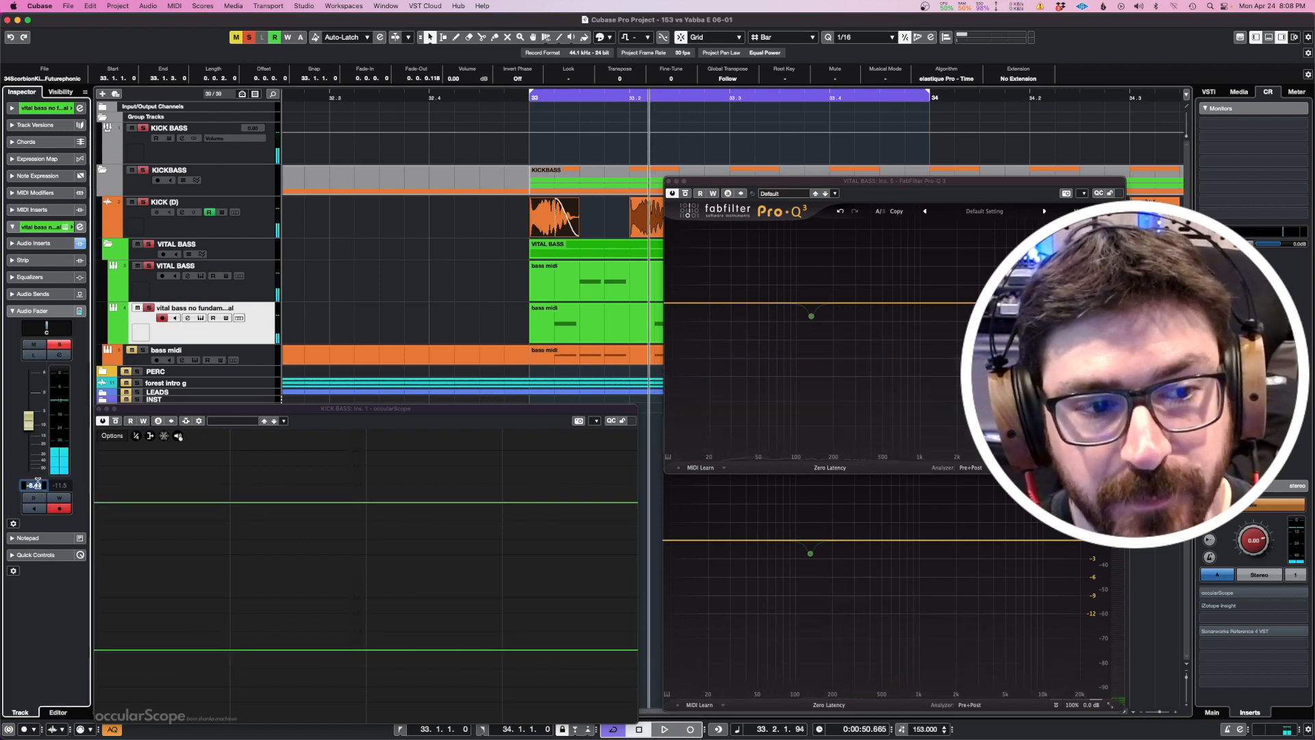
{"action": "type", "text": "7.6"}
{"action": "key", "text": "Return"}
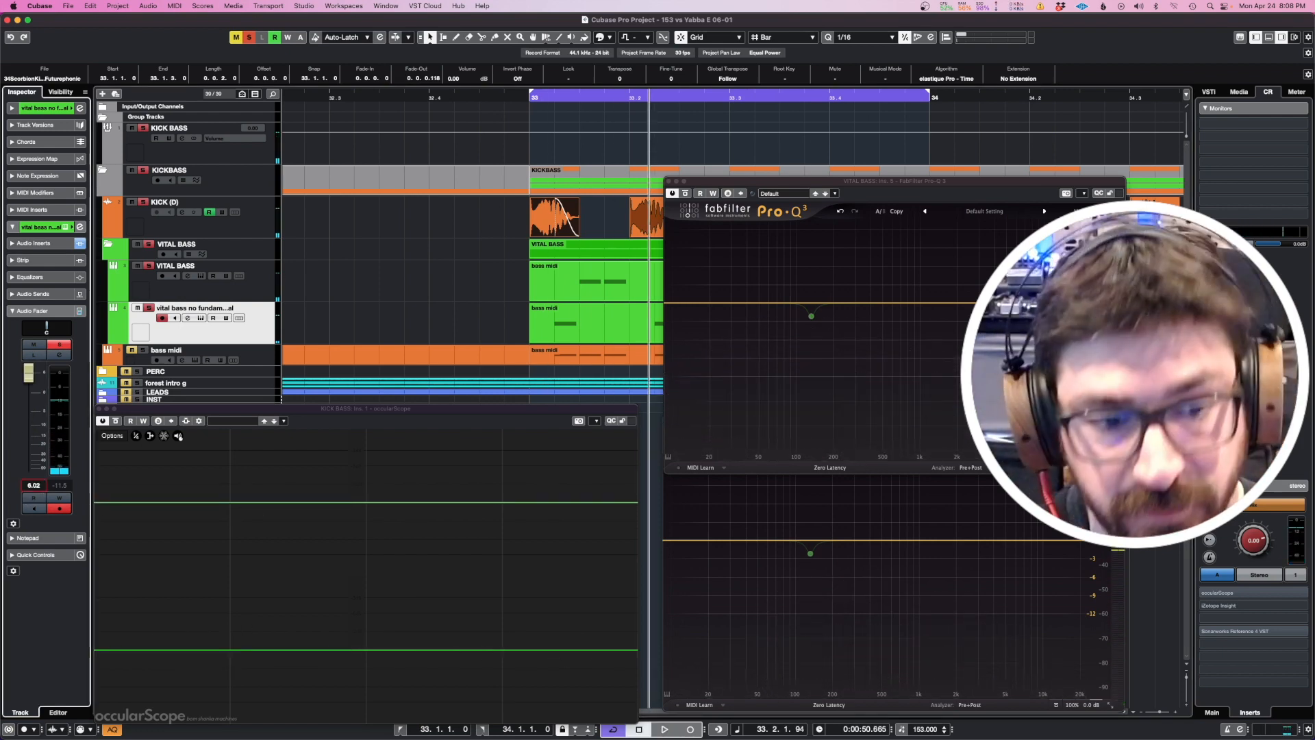
{"action": "left_click", "coordinate": [37, 484]}
{"action": "type", "text": "-7"}
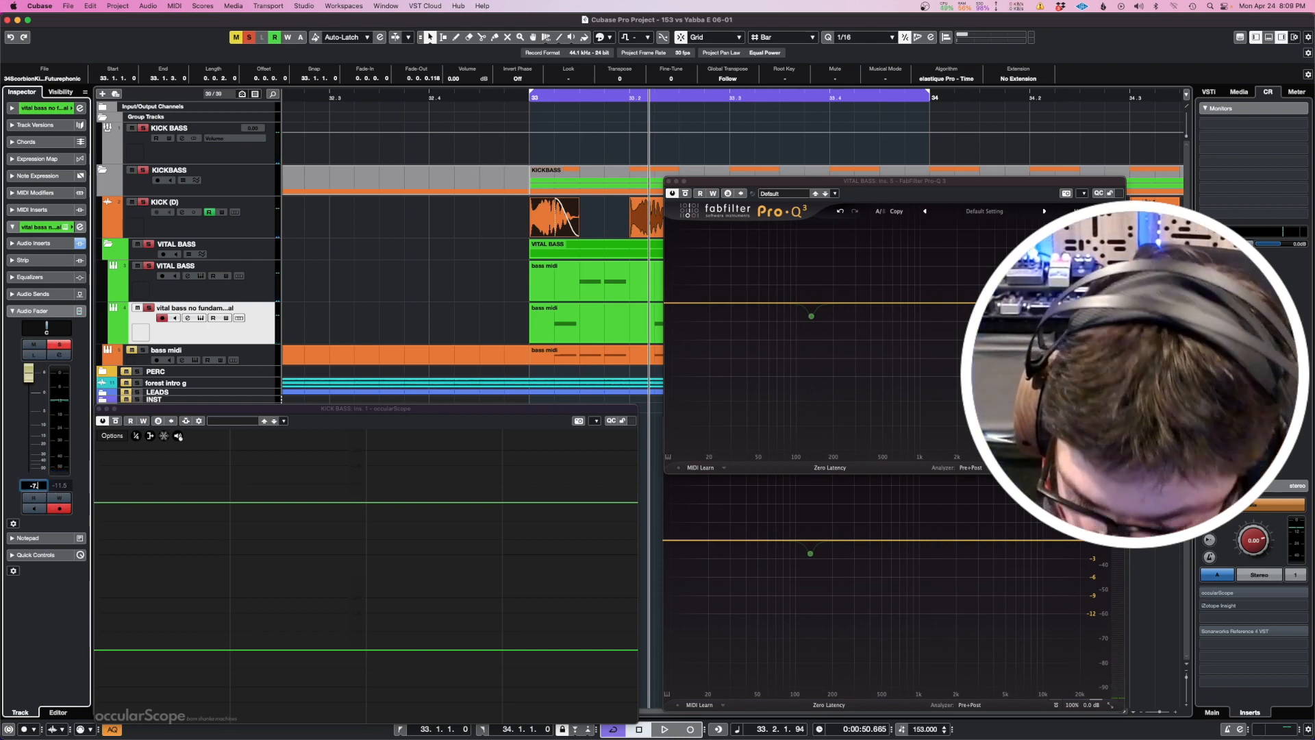
{"action": "type", "text": ".5"}
{"action": "key", "text": "Return"}
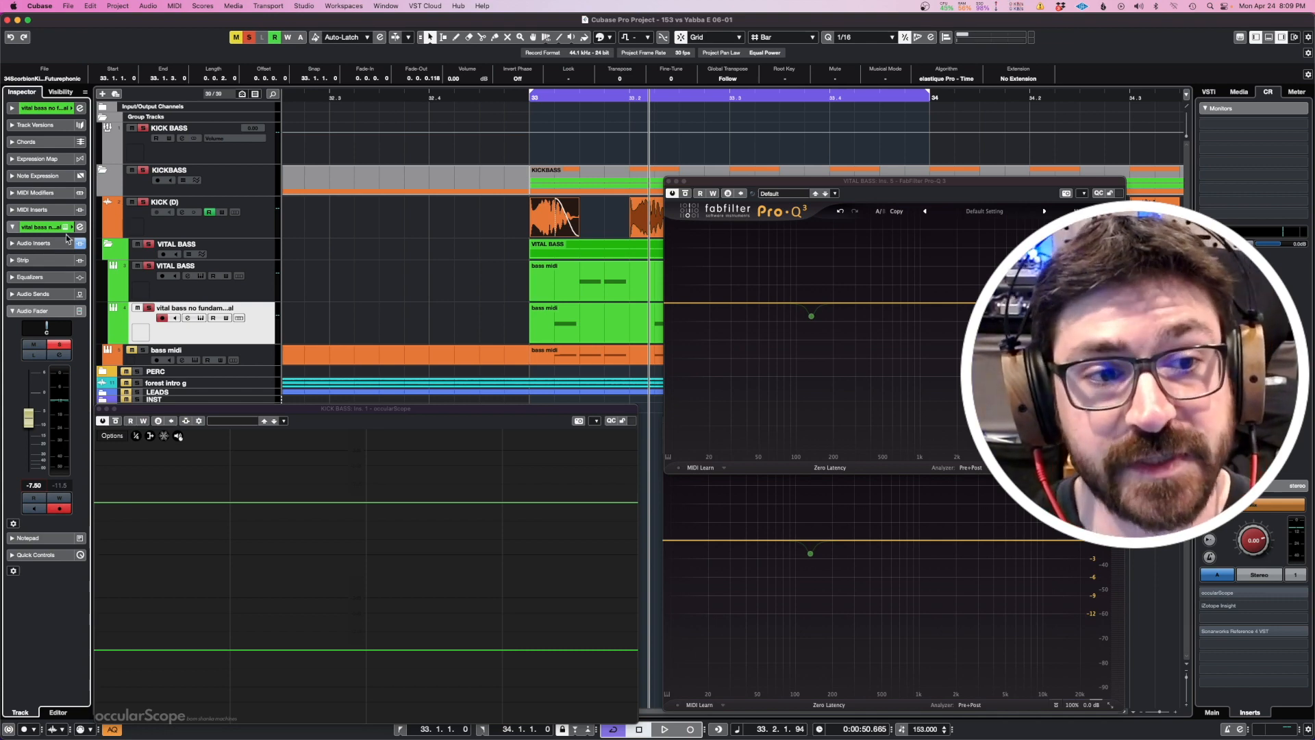
Open the VITAL BASS track's Vital synth and review its modulation matrix, advanced, effects and voice pages
{"action": "key", "text": "Up"}
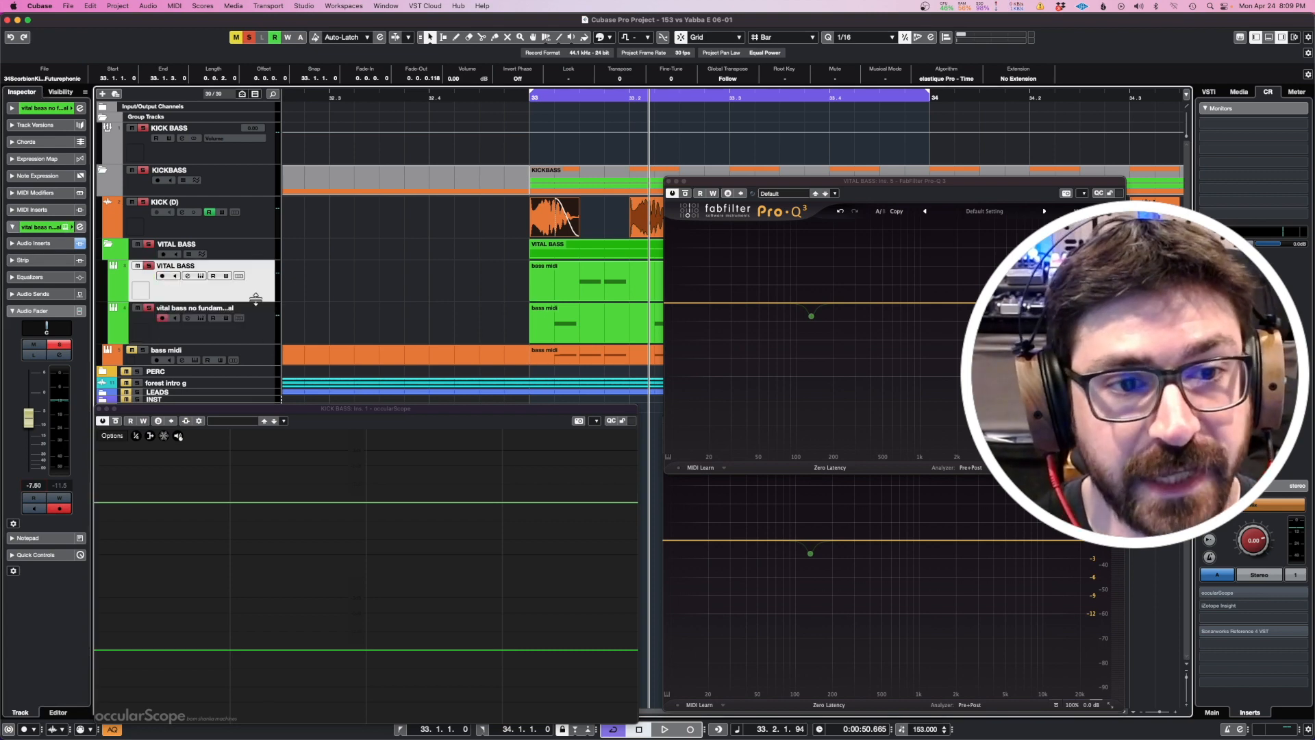
{"action": "left_click", "coordinate": [66, 227]}
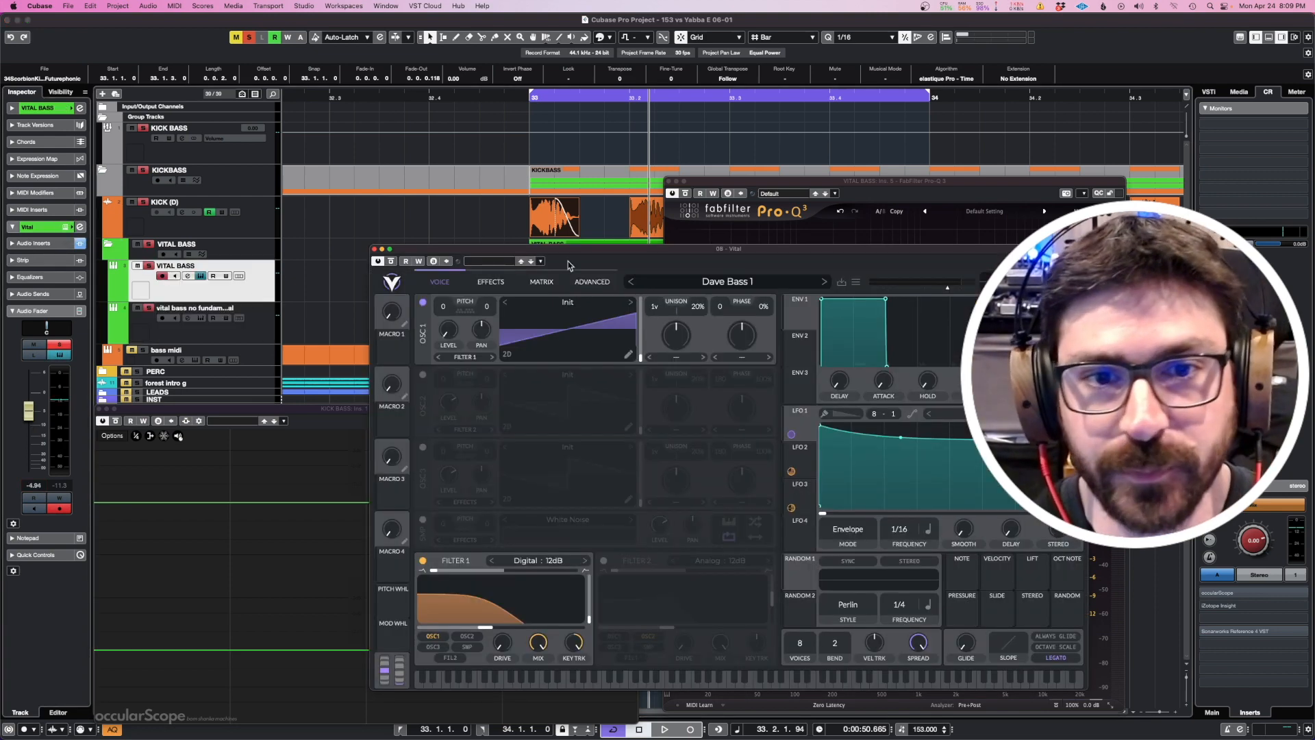
{"action": "left_click", "coordinate": [509, 283]}
{"action": "left_click", "coordinate": [542, 282]}
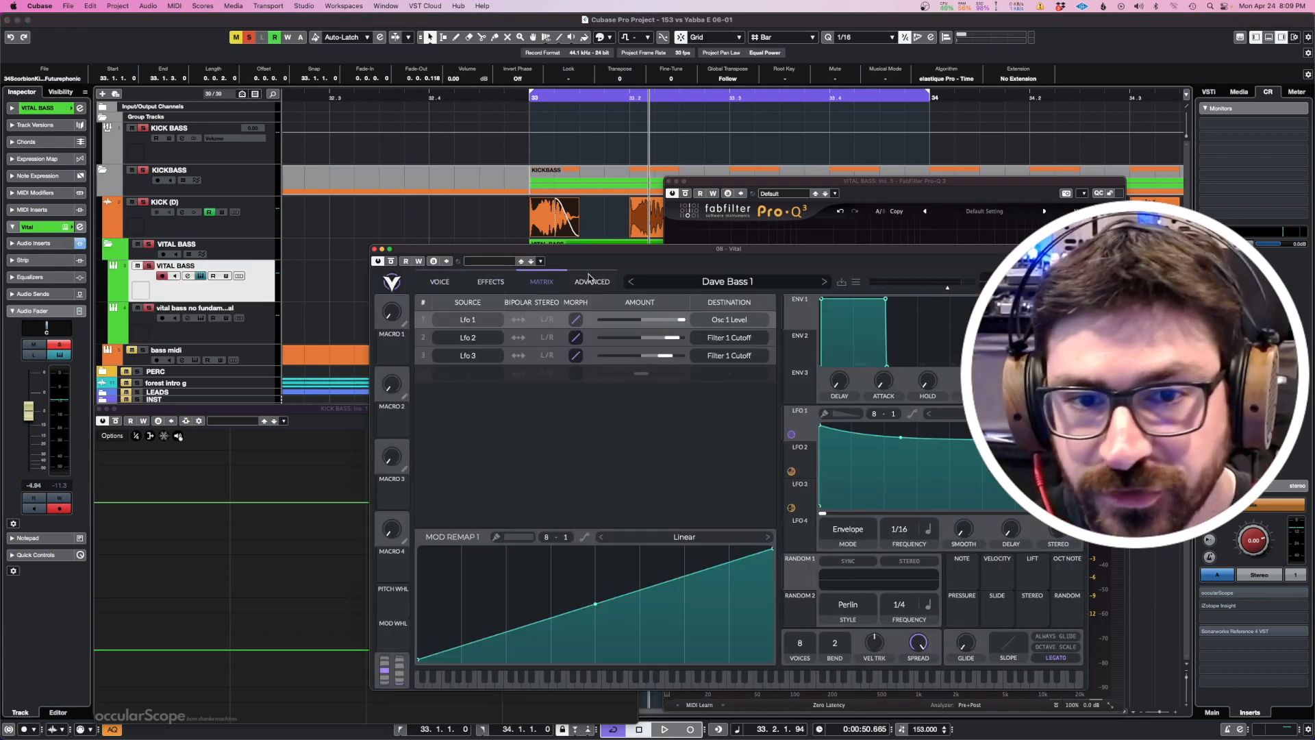
{"action": "left_click", "coordinate": [592, 281]}
{"action": "left_click", "coordinate": [498, 283]}
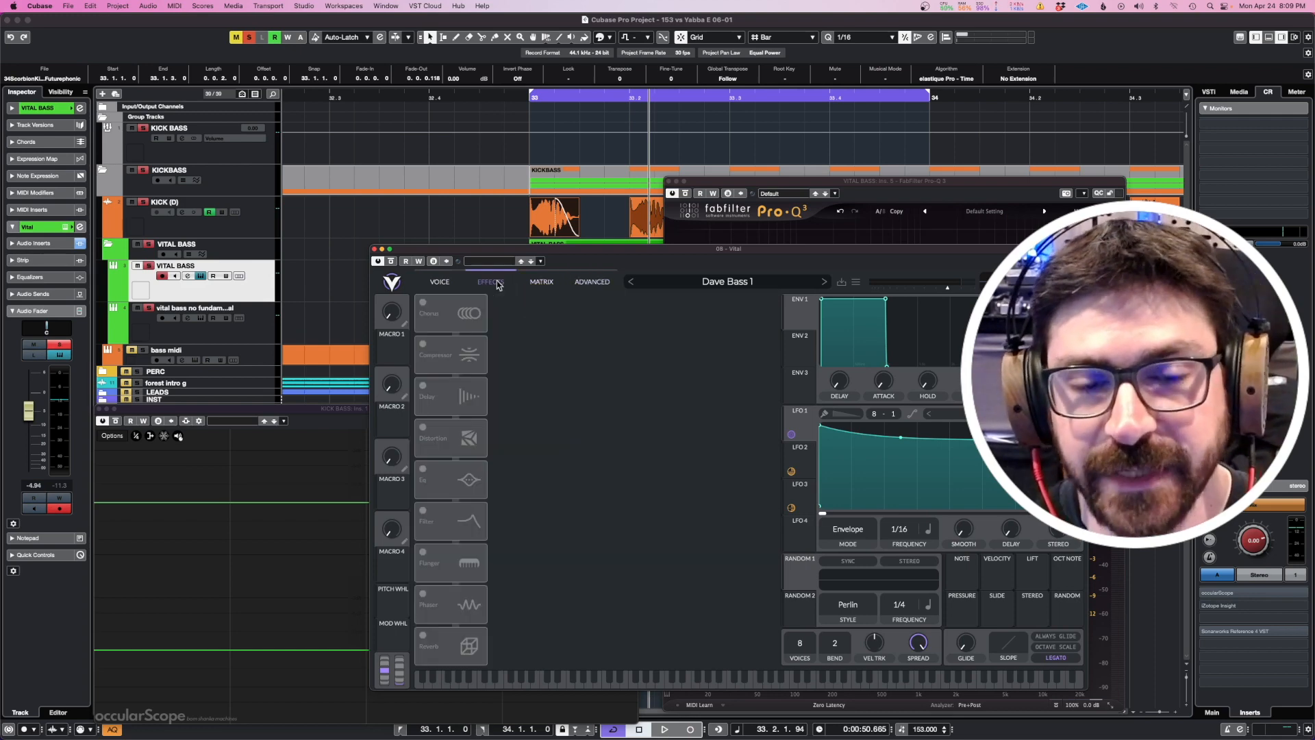
{"action": "left_click", "coordinate": [441, 283]}
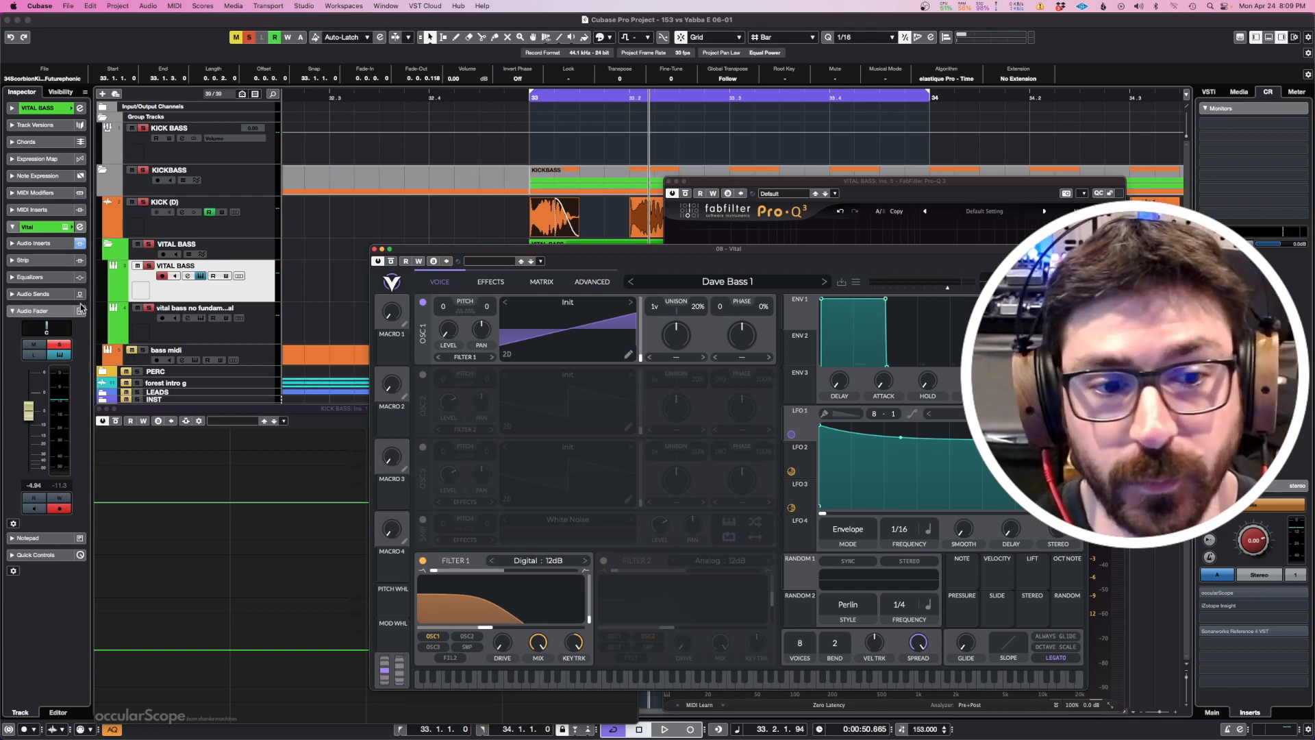
Move the Vital window clear of the track list and compare the fader levels of the VITAL BASS and vital bass no fundamental tracks
{"action": "left_click_drag", "start_coordinate": [737, 253], "coordinate": [530, 121]}
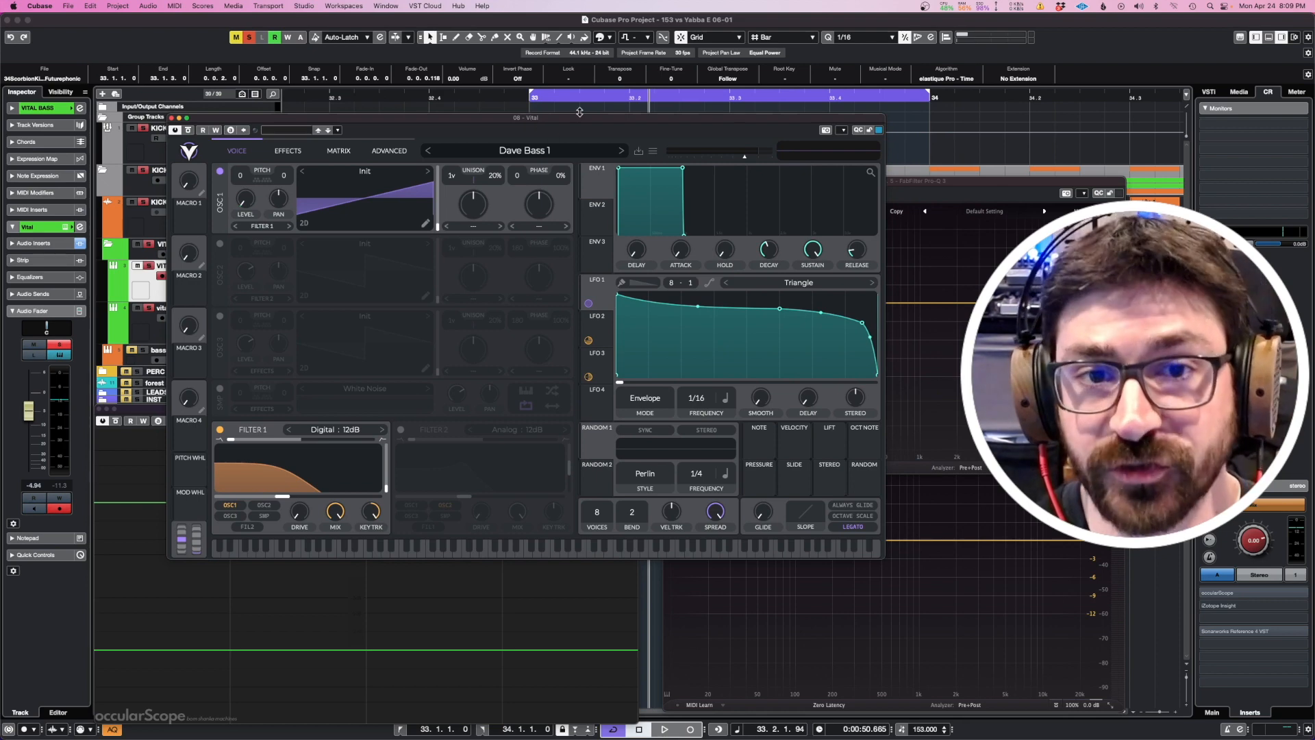
{"action": "left_click_drag", "start_coordinate": [579, 111], "coordinate": [658, 100]}
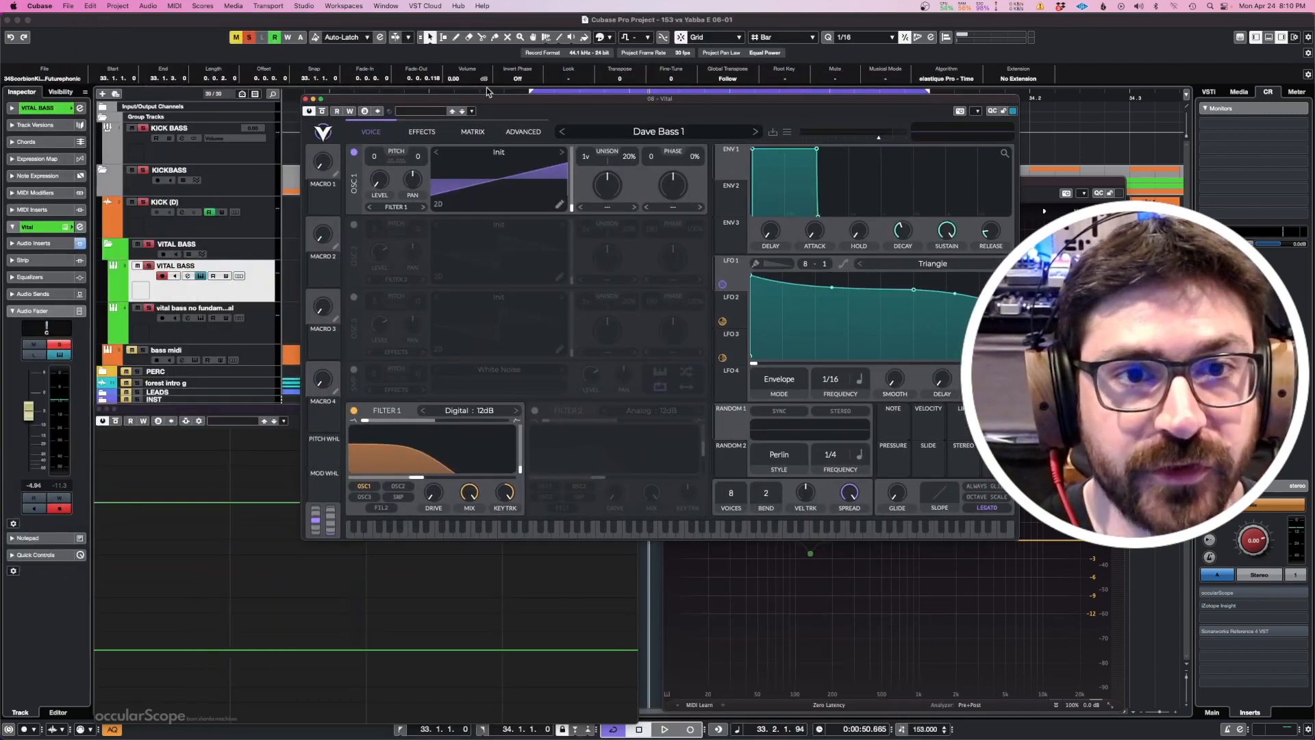
{"action": "left_click_drag", "start_coordinate": [497, 98], "coordinate": [481, 202]}
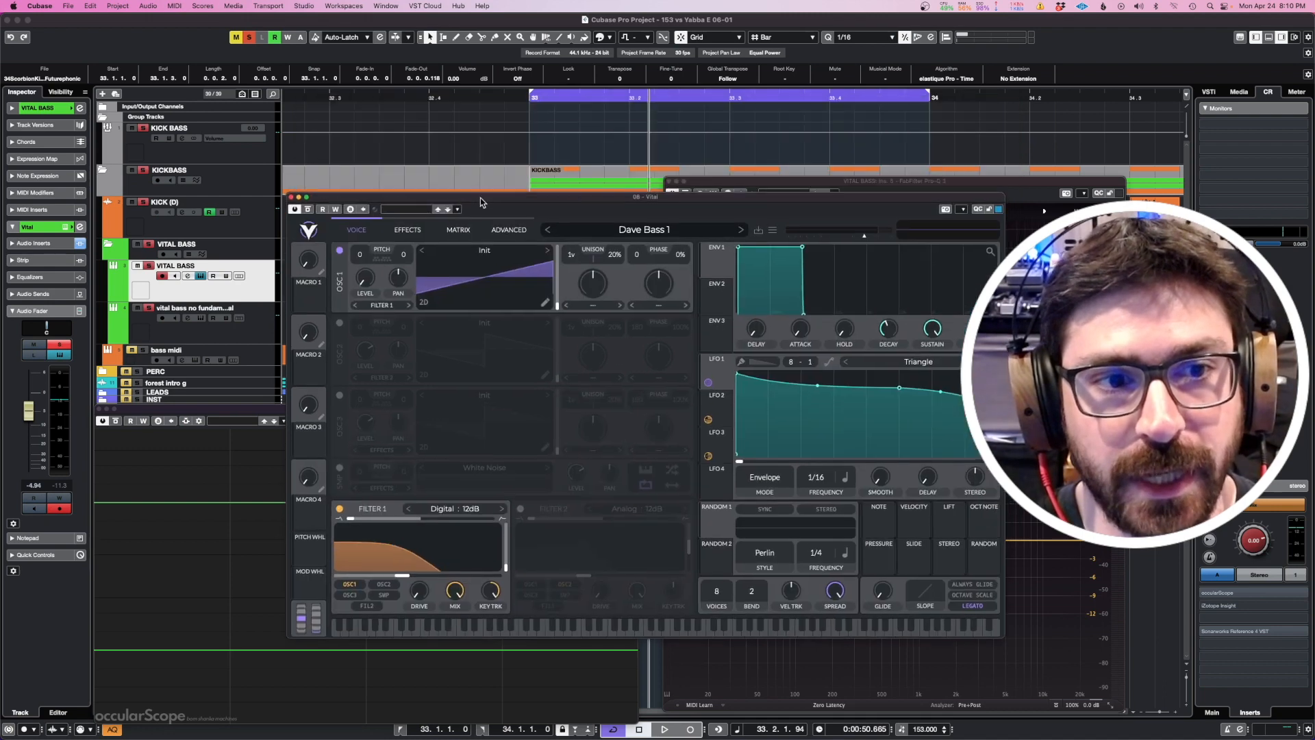
{"action": "left_click", "coordinate": [259, 293]}
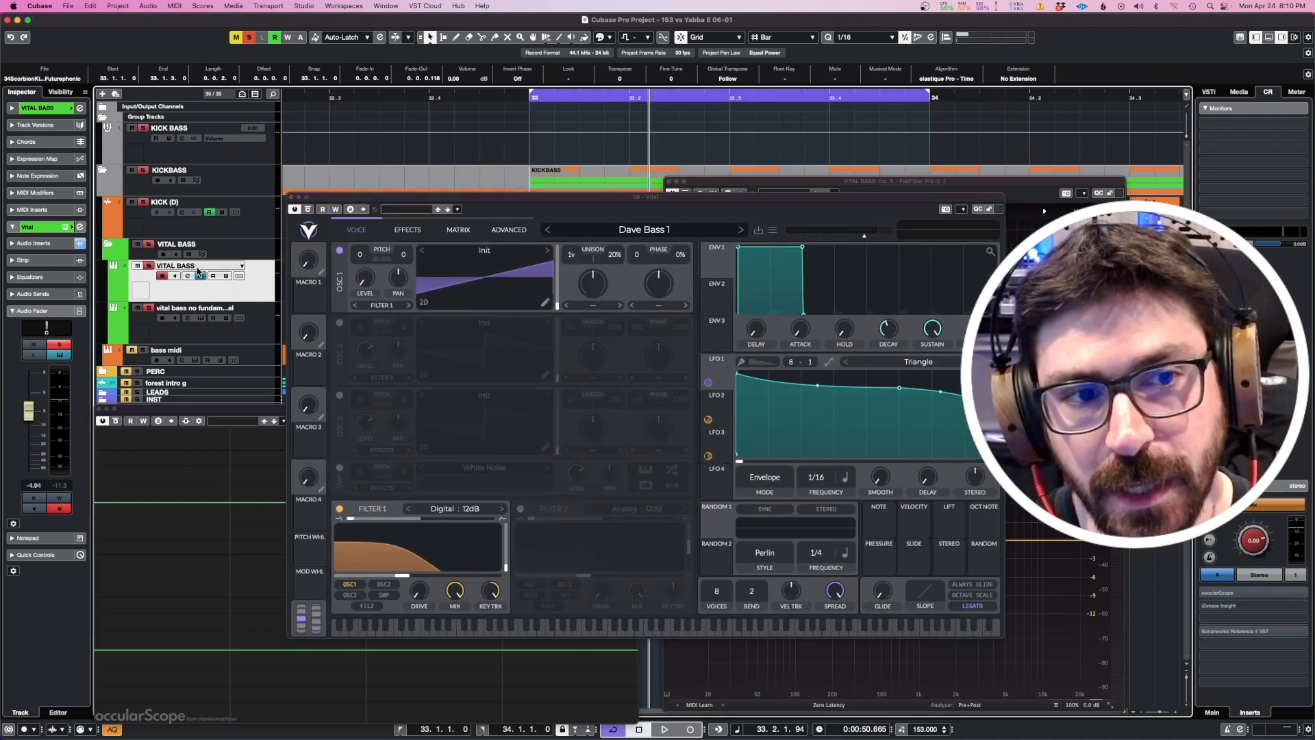
{"action": "left_click", "coordinate": [228, 329]}
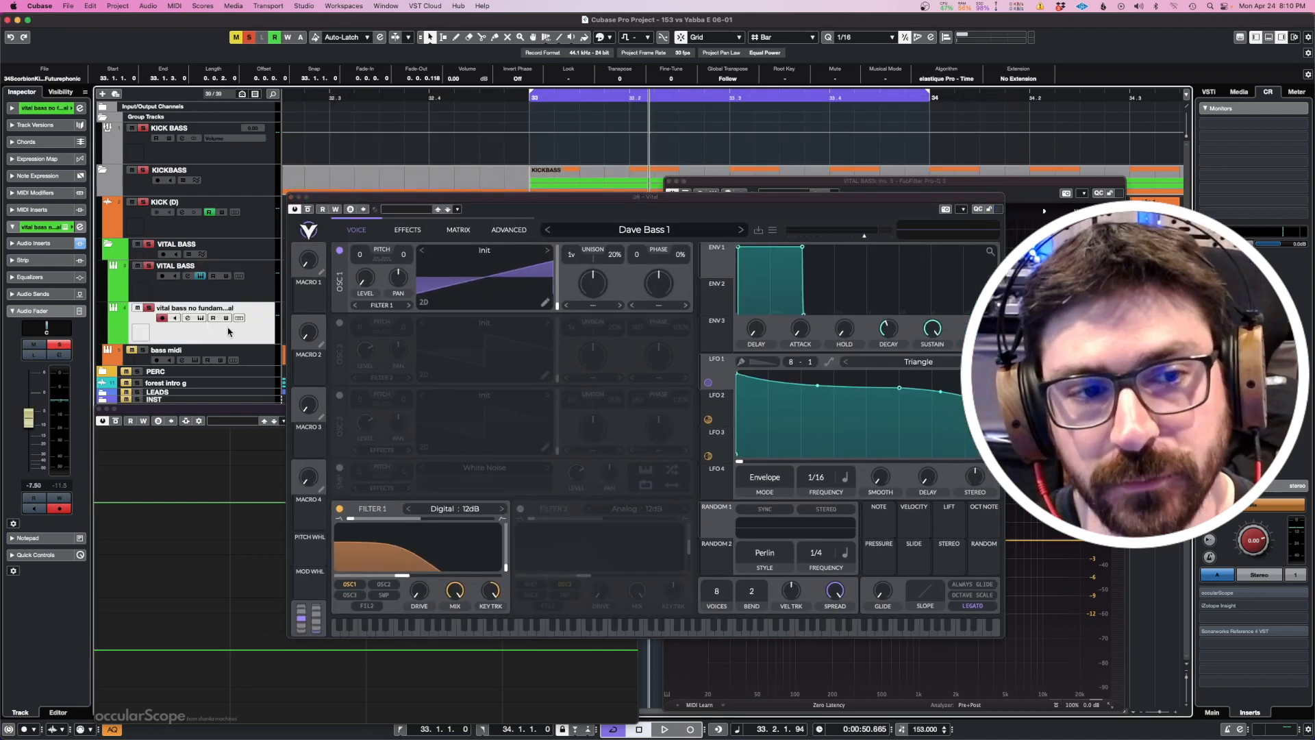
{"action": "left_click", "coordinate": [247, 288]}
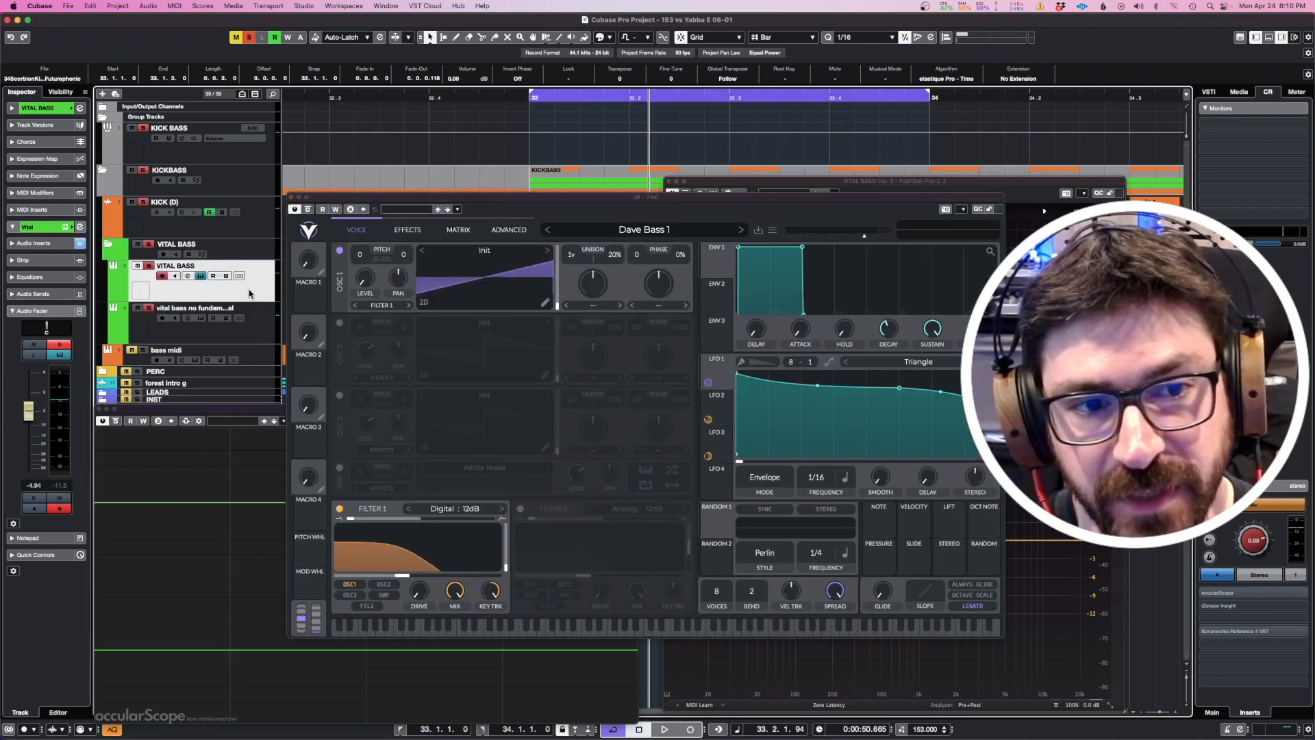
Close the Vital window and both FabFilter Pro-Q 3 windows, and start loop playback
{"action": "left_click", "coordinate": [291, 198]}
{"action": "left_click", "coordinate": [669, 182]}
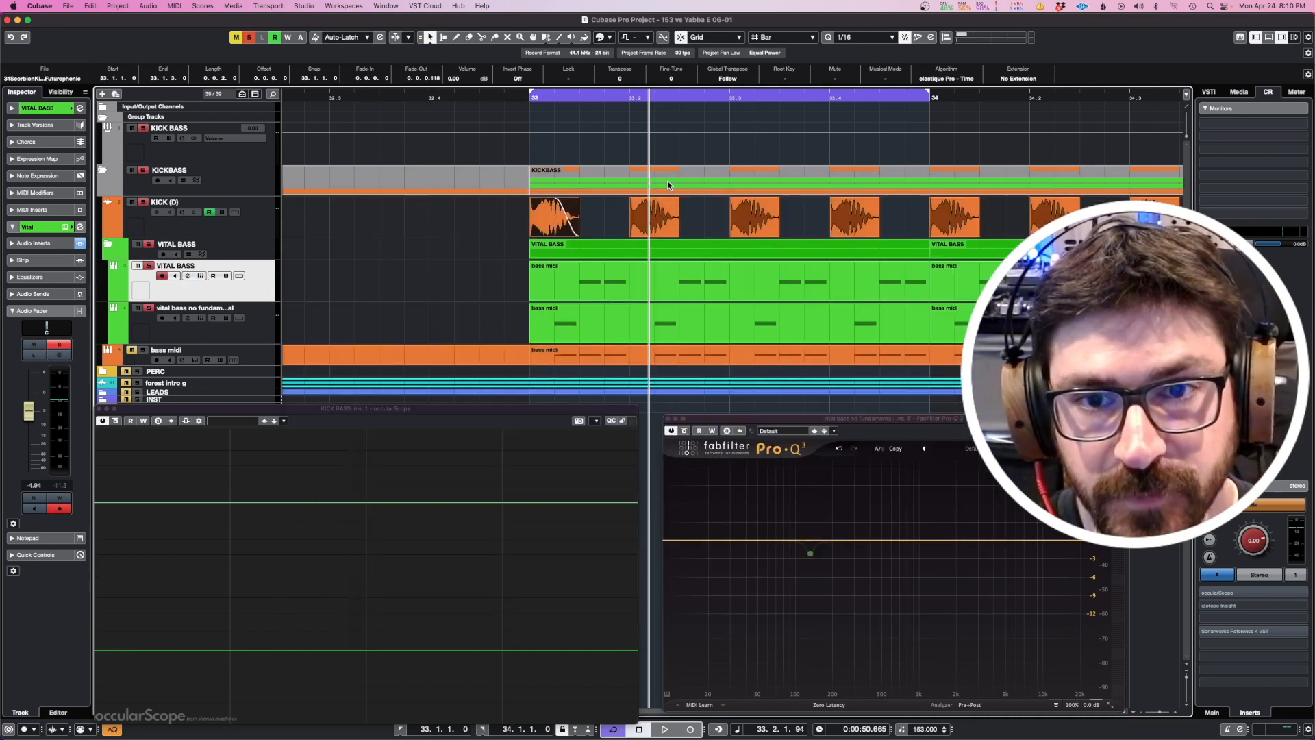
{"action": "left_click", "coordinate": [668, 419]}
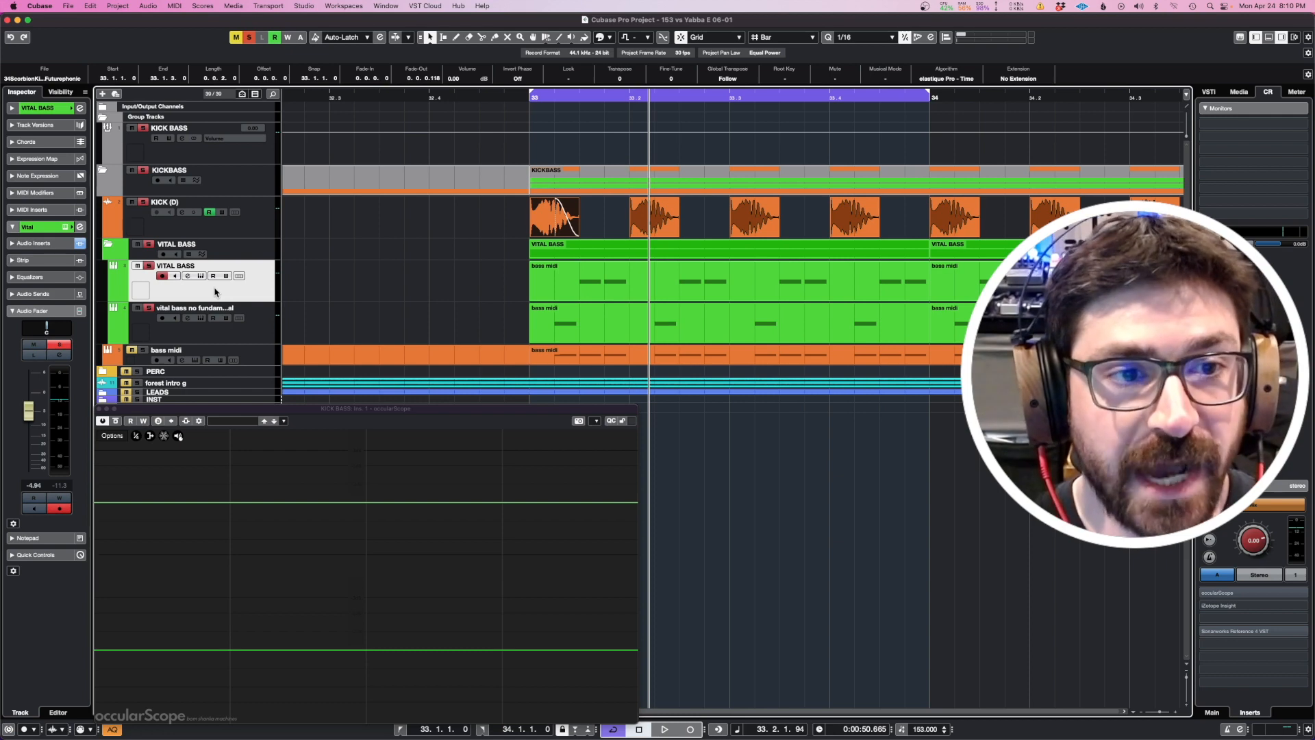
{"action": "key", "text": "space"}
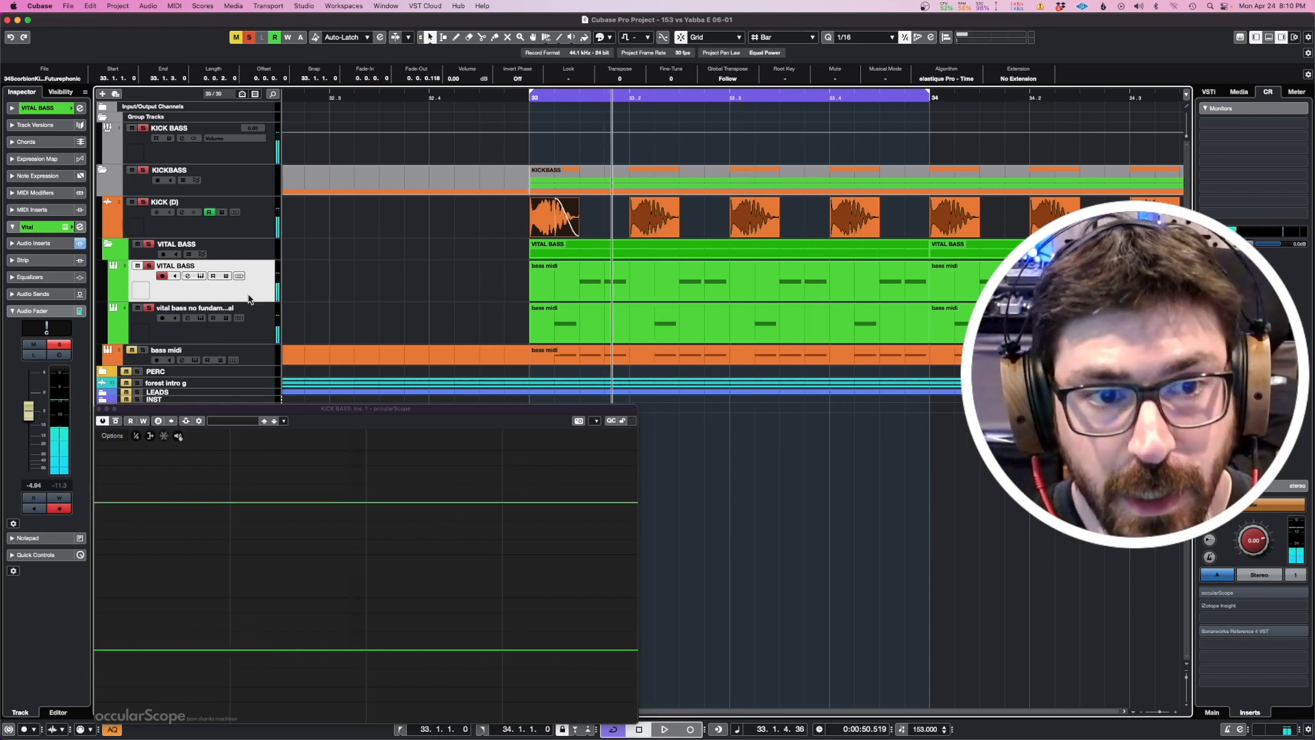
Show the VITAL BASS track's audio inserts and open Quadrafuzz v2, placing its window below the bass tracks
{"action": "left_click", "coordinate": [57, 243]}
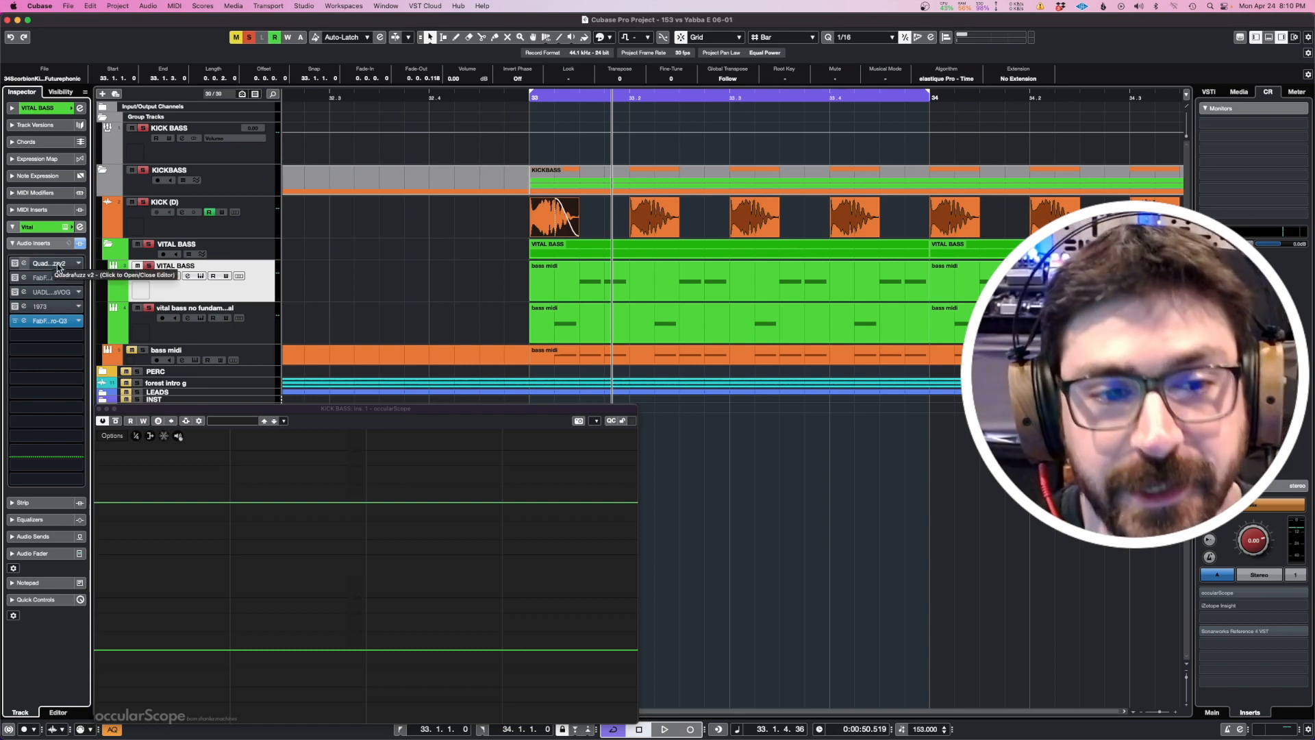
{"action": "left_click_drag", "start_coordinate": [245, 411], "coordinate": [247, 401]}
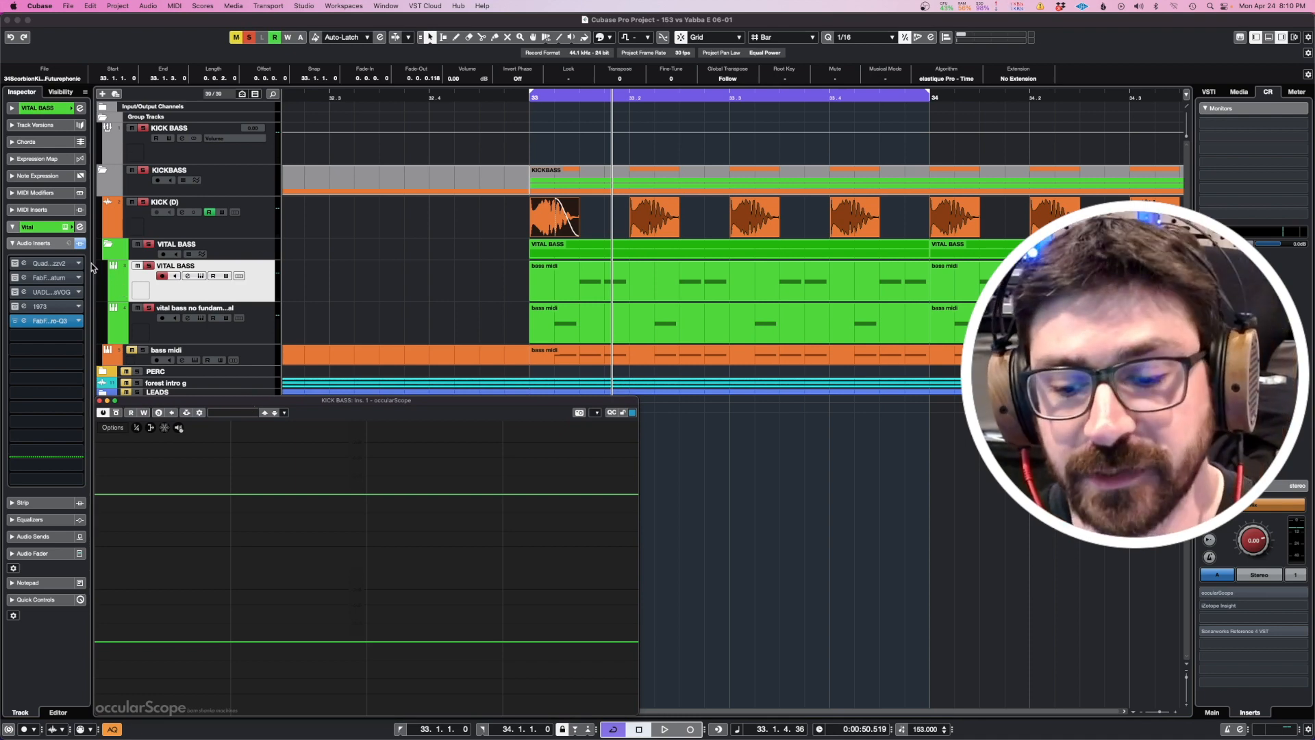
{"action": "left_click", "coordinate": [55, 266]}
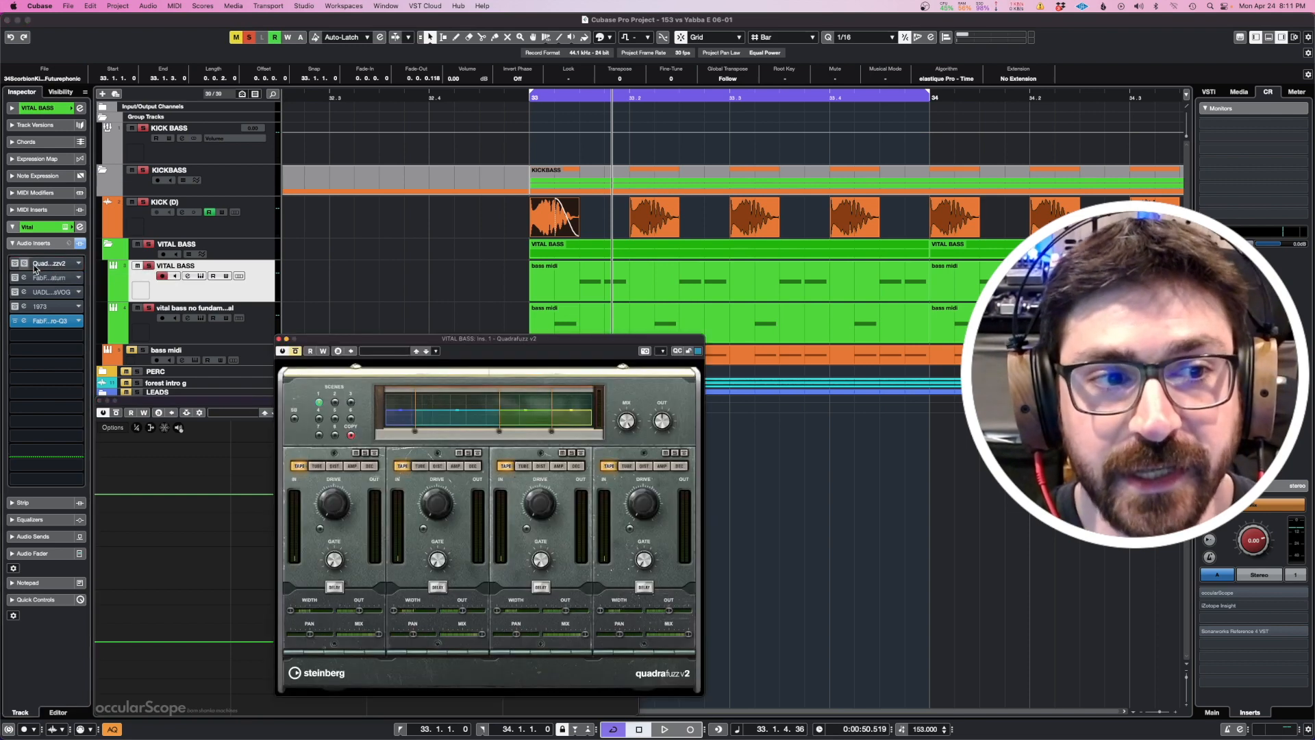
{"action": "left_click_drag", "start_coordinate": [420, 345], "coordinate": [565, 338]}
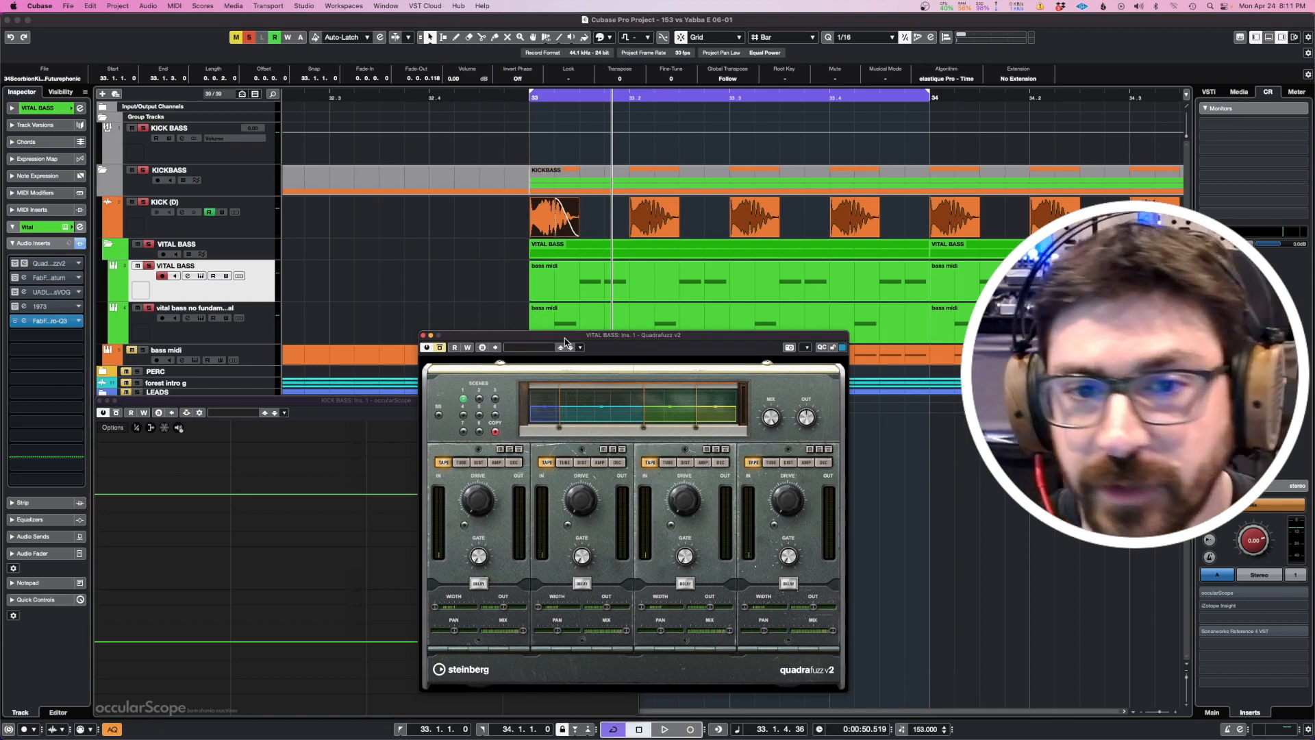
{"action": "mouse_move", "coordinate": [564, 338]}
{"action": "left_mouse_down"}
{"action": "mouse_move", "coordinate": [613, 318]}
{"action": "mouse_move", "coordinate": [594, 350]}
{"action": "mouse_move", "coordinate": [555, 363]}
{"action": "left_mouse_up"}
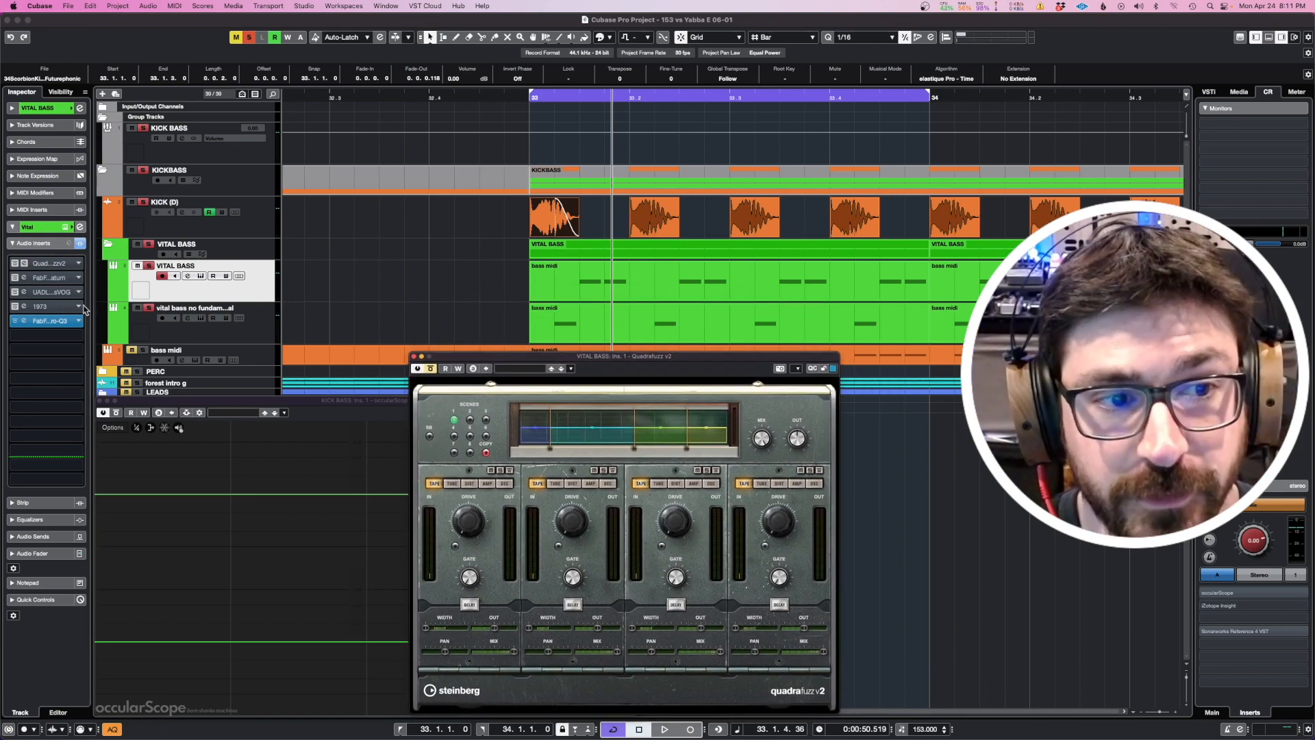
Open the VITAL BASS track's FabFilter Saturn insert, view it beside Quadrafuzz v2, and close it again
{"action": "left_click", "coordinate": [48, 278]}
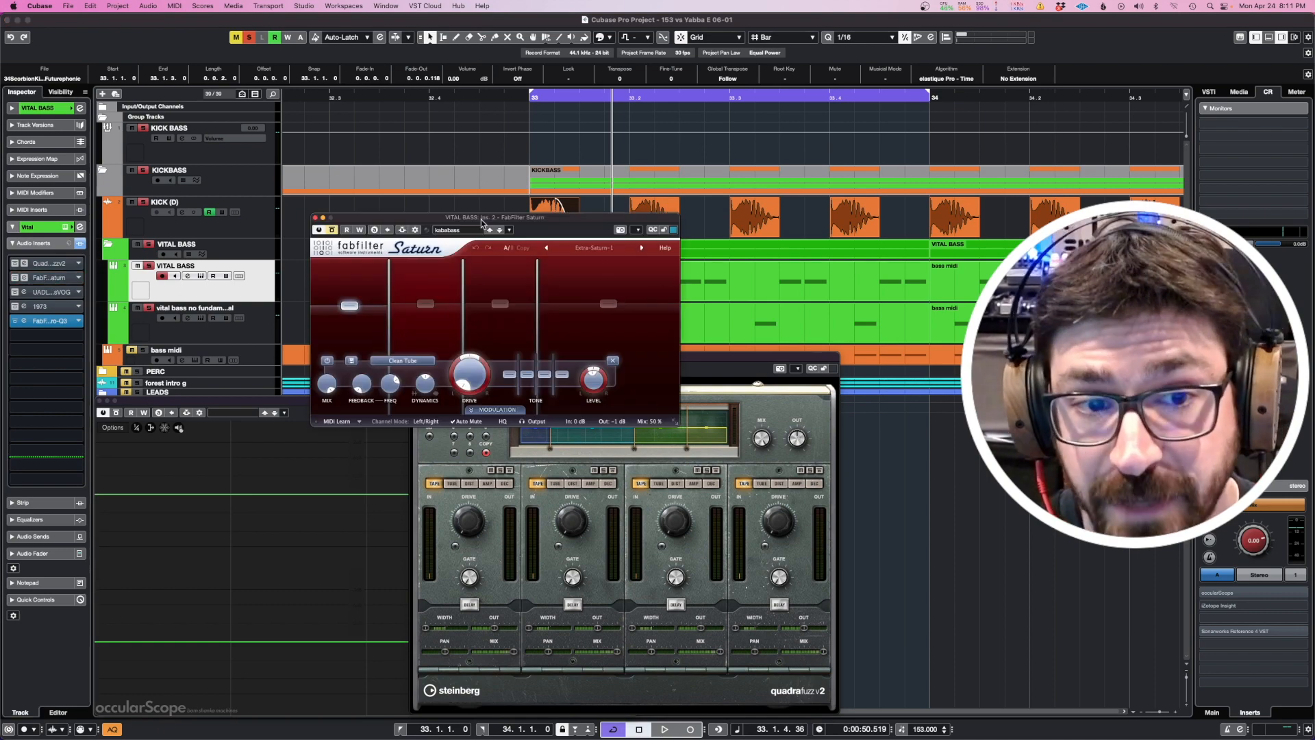
{"action": "left_click_drag", "start_coordinate": [480, 224], "coordinate": [451, 142]}
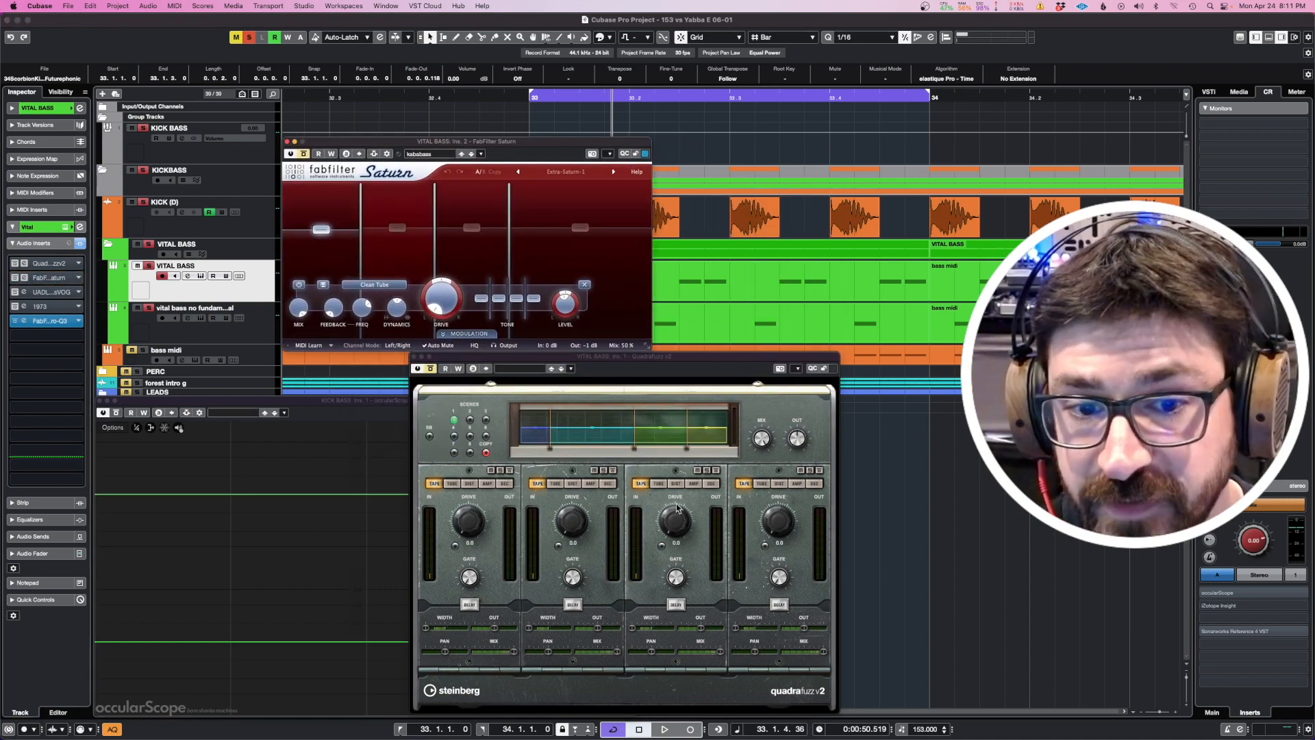
{"action": "left_click_drag", "start_coordinate": [389, 142], "coordinate": [373, 226]}
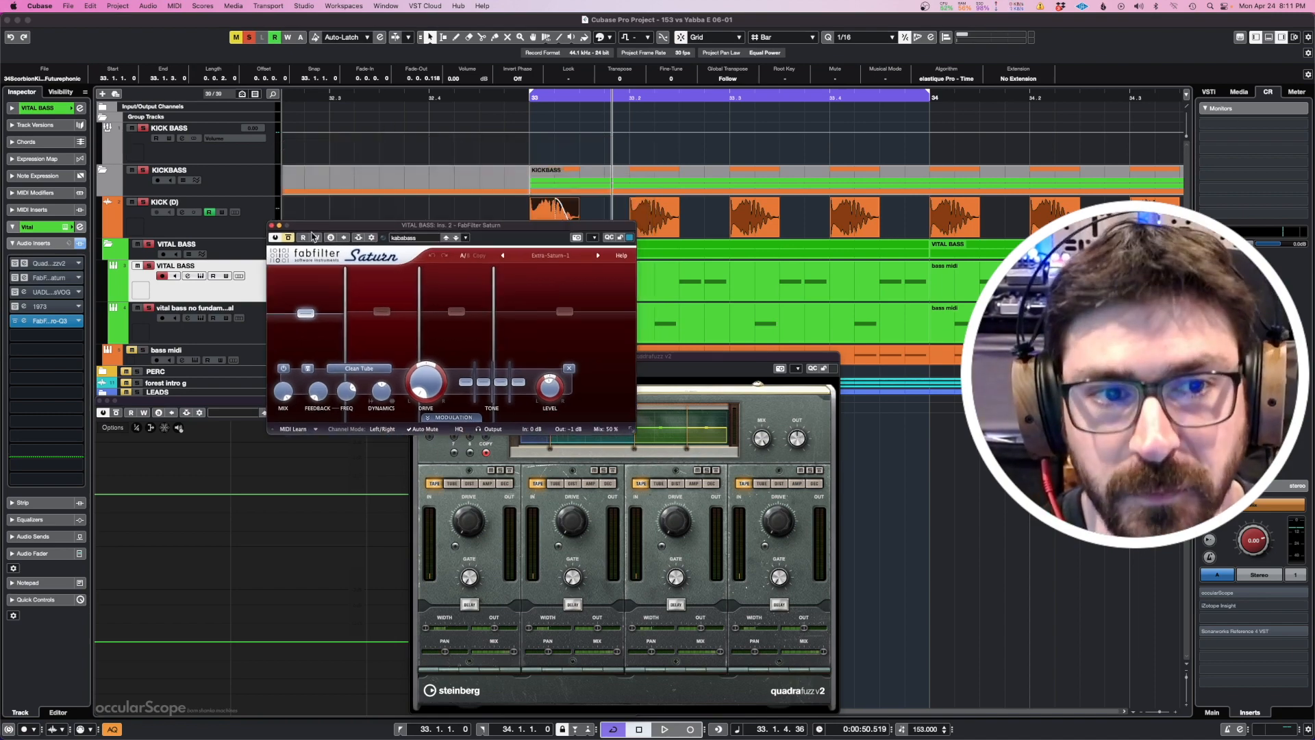
{"action": "left_click", "coordinate": [272, 226]}
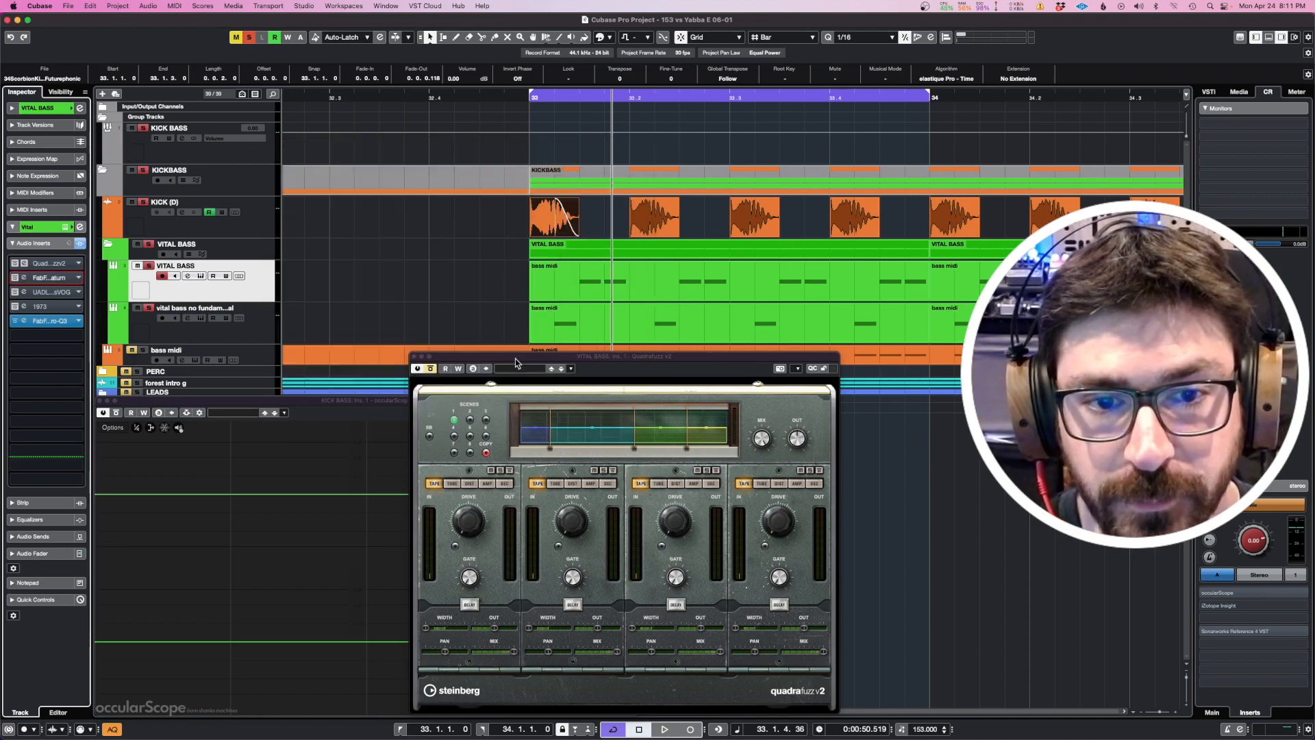
Move Quadrafuzz v2 clear of the oscilloscope and compare the bass waveform with the effect bypassed and active during loop playback
{"action": "left_click_drag", "start_coordinate": [516, 363], "coordinate": [386, 98]}
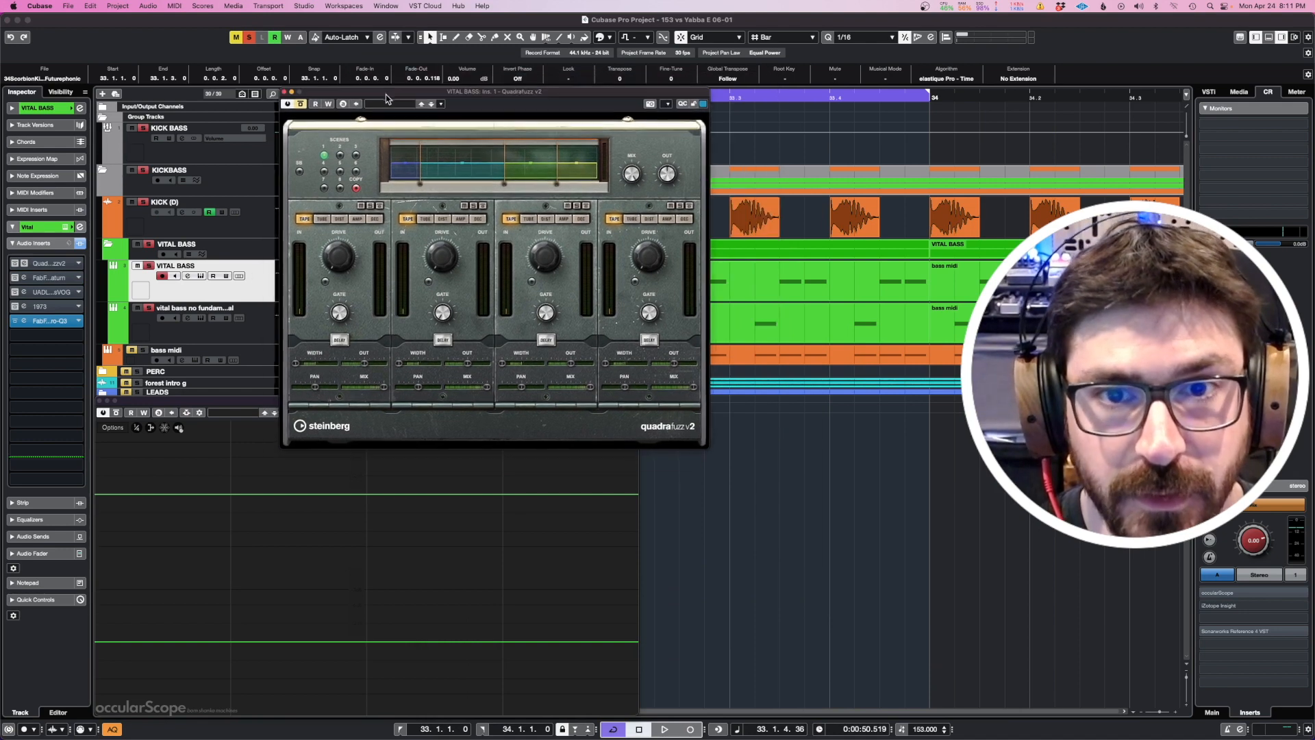
{"action": "key", "text": "space"}
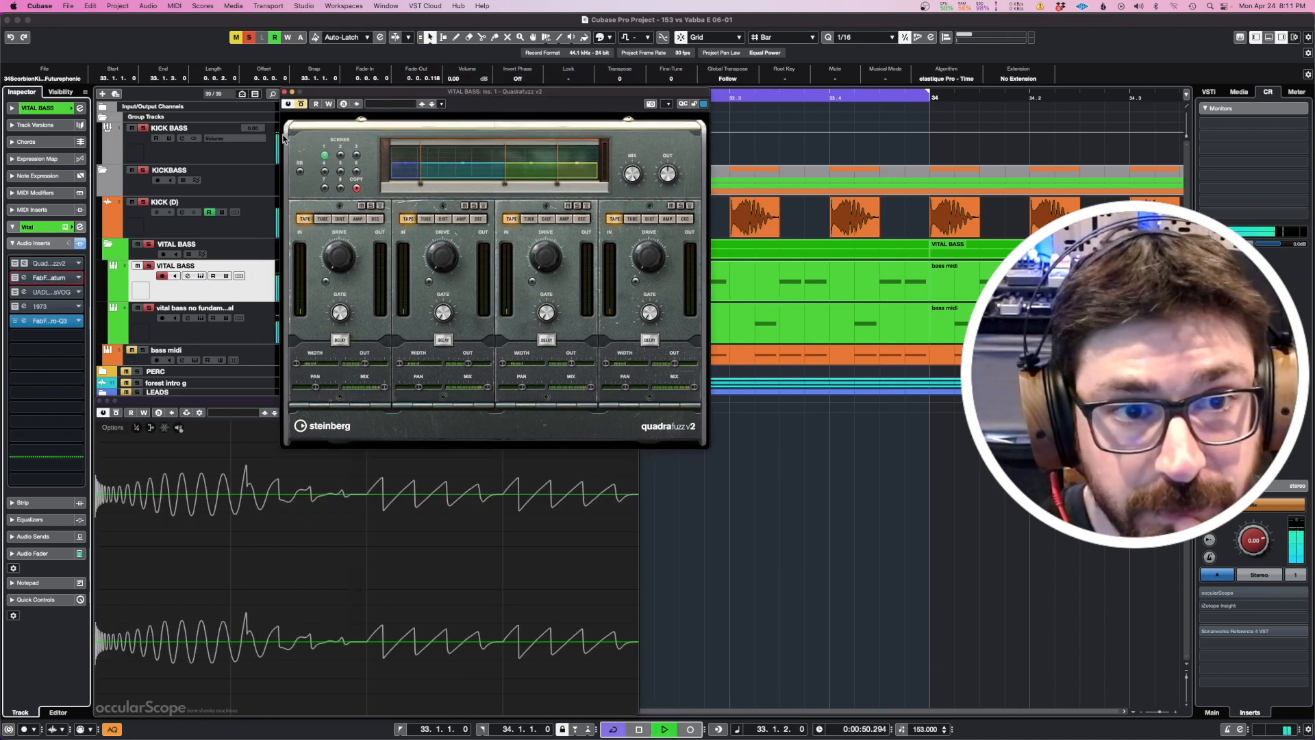
{"action": "left_click", "coordinate": [302, 104]}
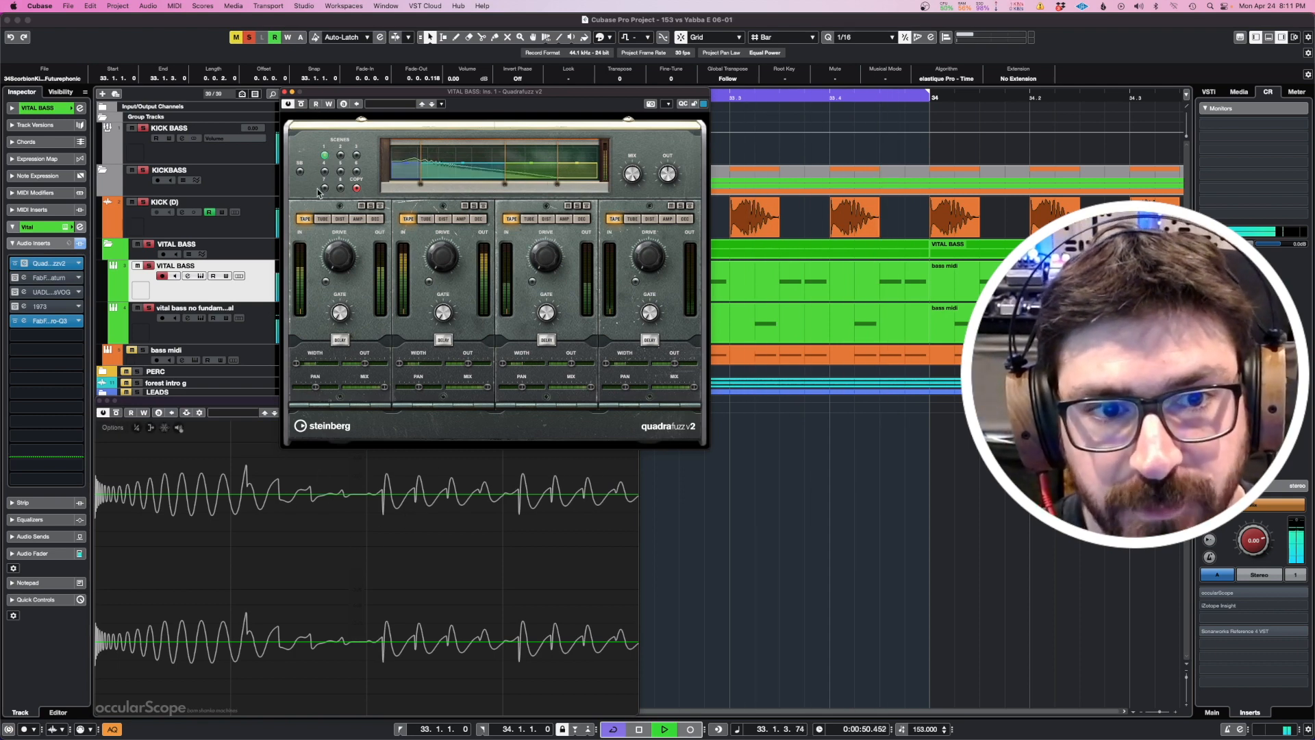
{"action": "left_click", "coordinate": [300, 105]}
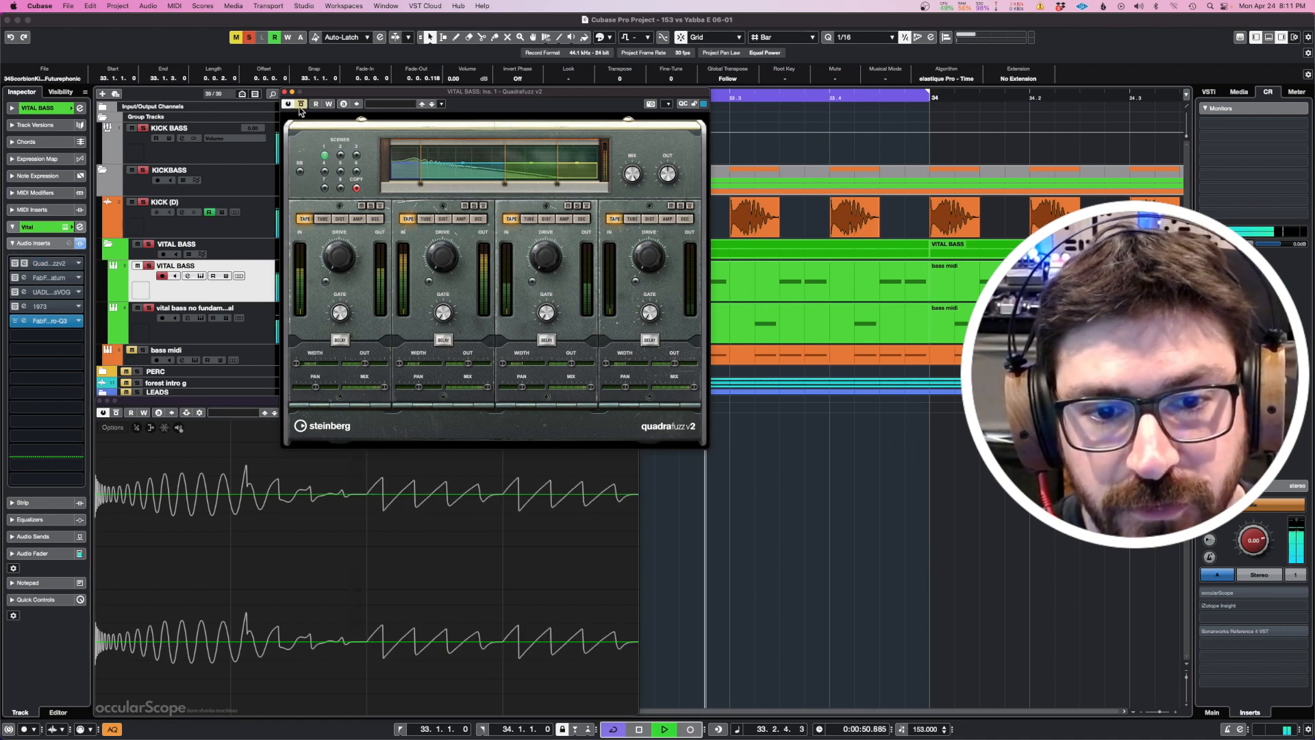
{"action": "left_click", "coordinate": [300, 104]}
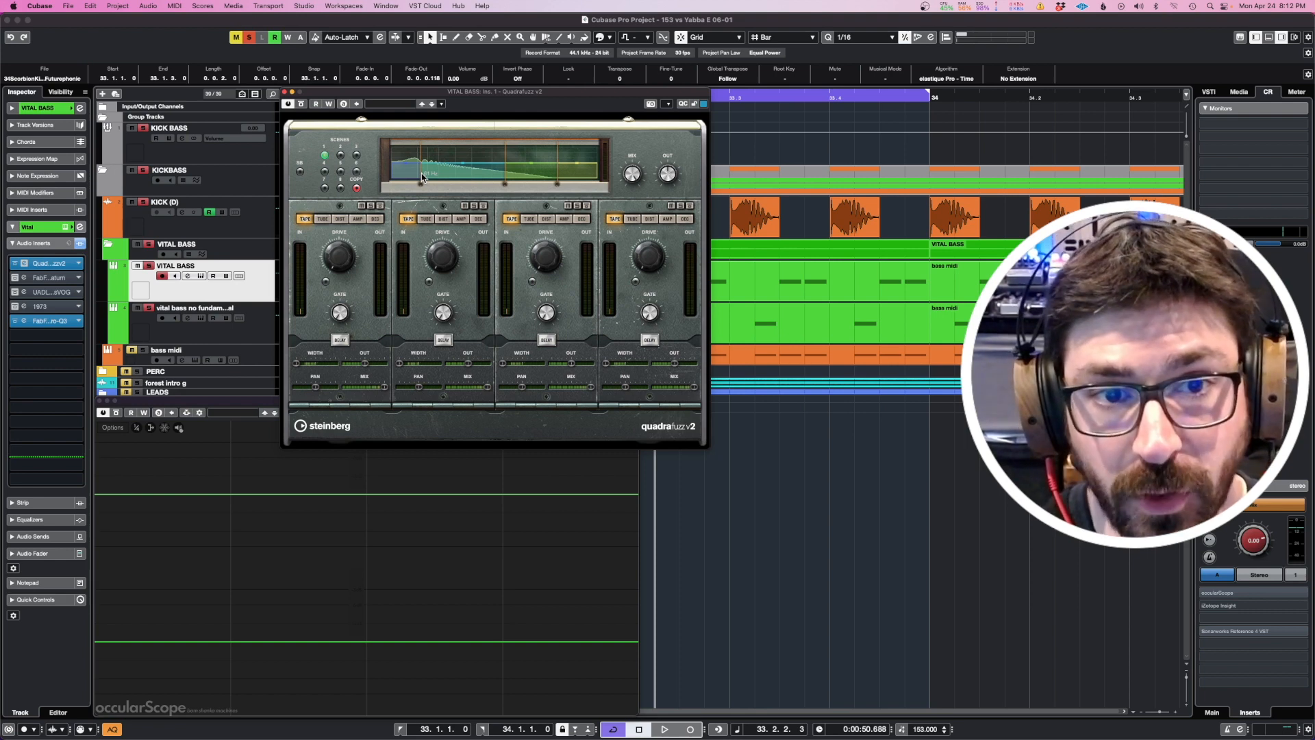
Audition Quadrafuzz v2 in loop playback while nudging its lowest band crossover and checking the other bands
{"action": "key", "text": "space"}
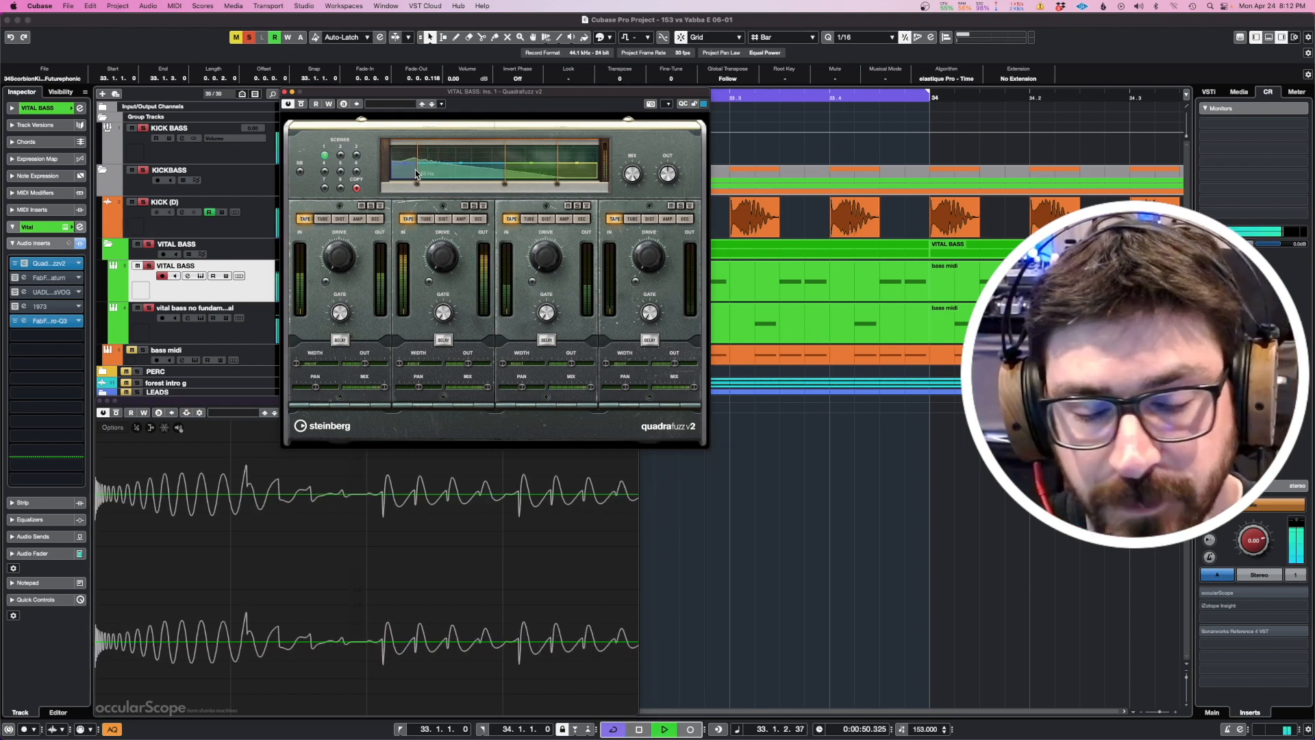
{"action": "mouse_move", "coordinate": [419, 170]}
{"action": "left_mouse_down"}
{"action": "mouse_move", "coordinate": [444, 162]}
{"action": "mouse_move", "coordinate": [421, 178]}
{"action": "left_mouse_up"}
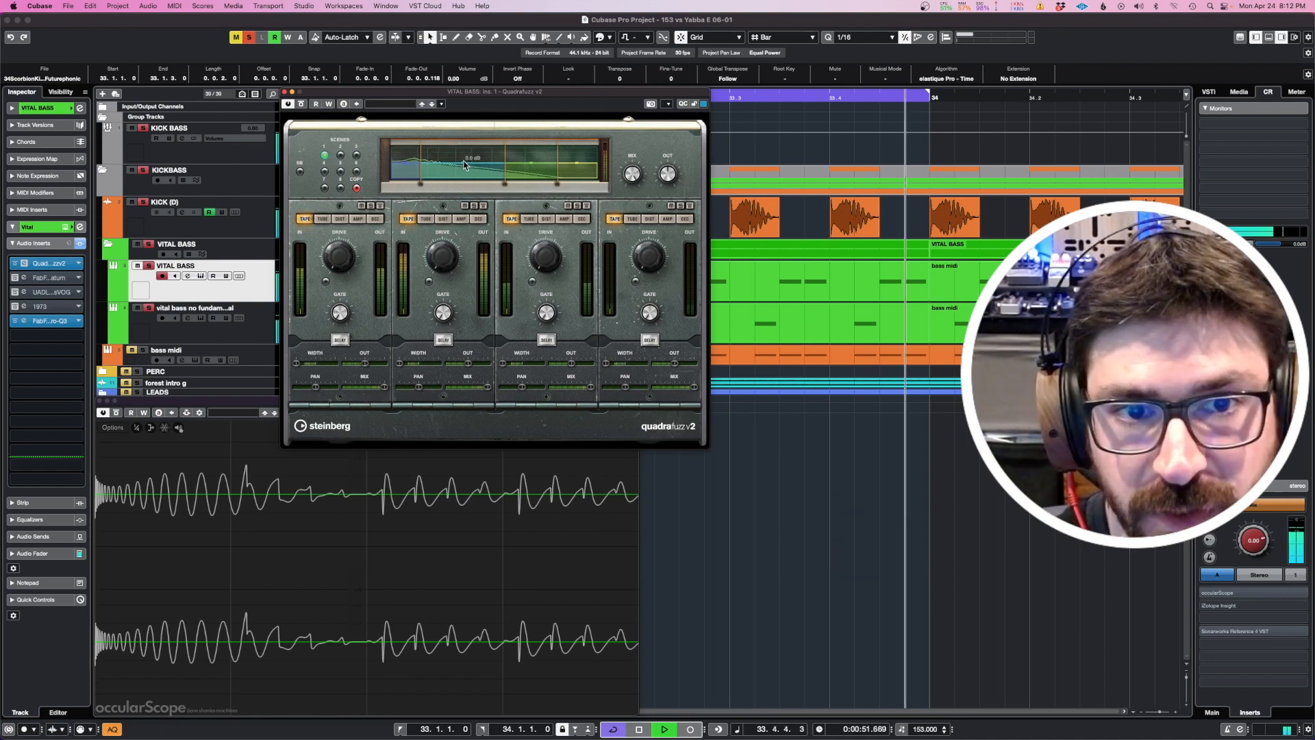
{"action": "key", "text": "space"}
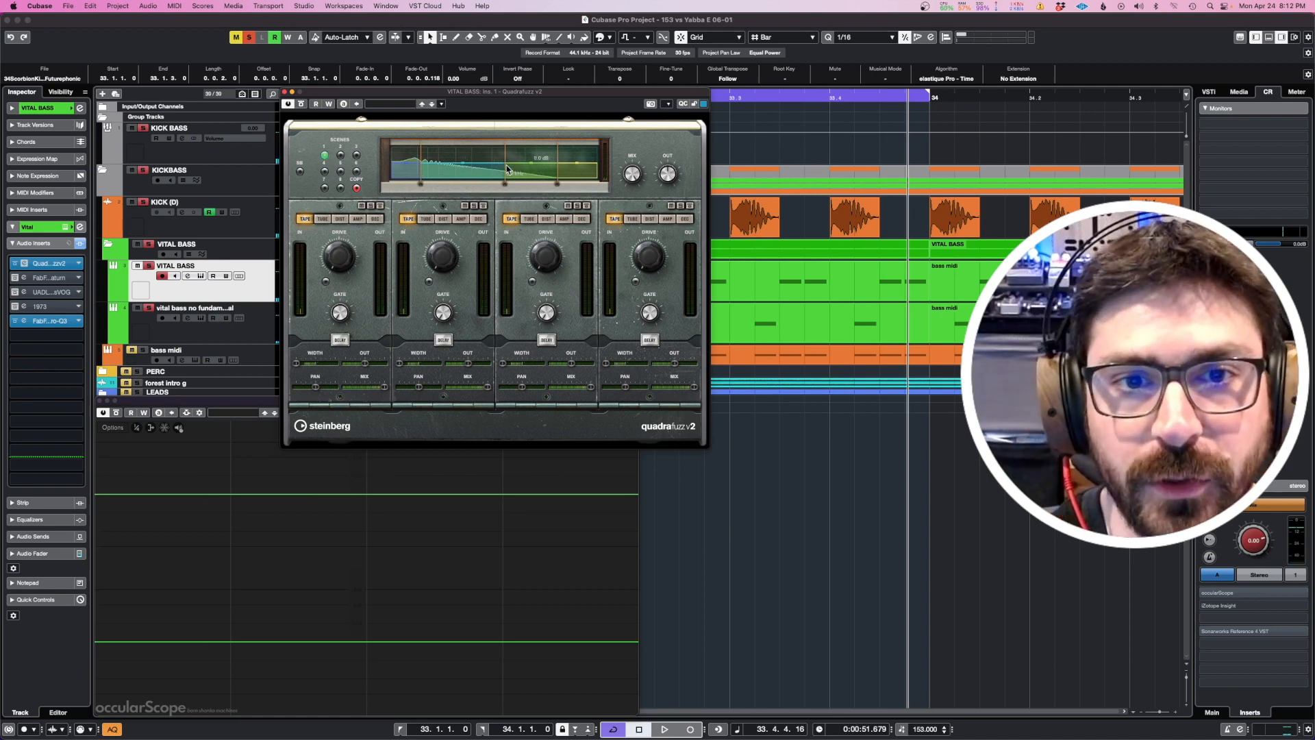
{"action": "key", "text": "space"}
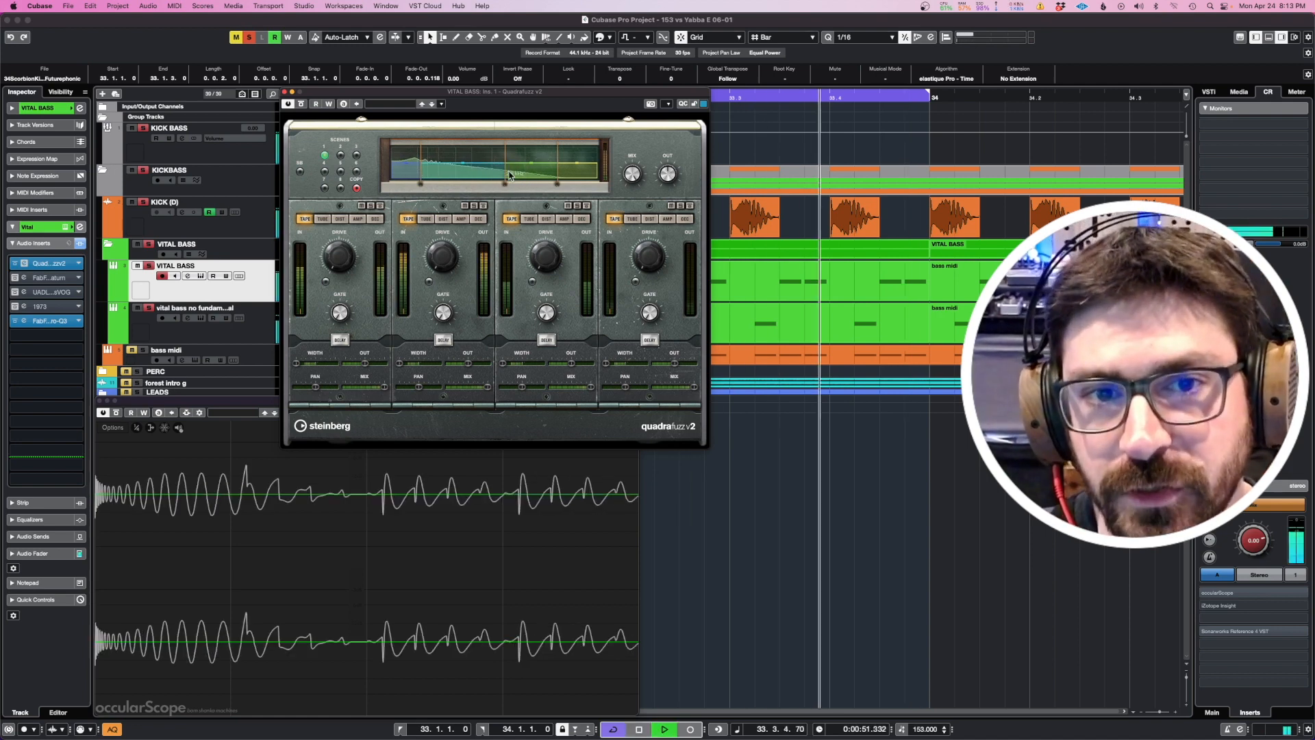
{"action": "key", "text": "space"}
{"action": "mouse_move", "coordinate": [3, 288]}
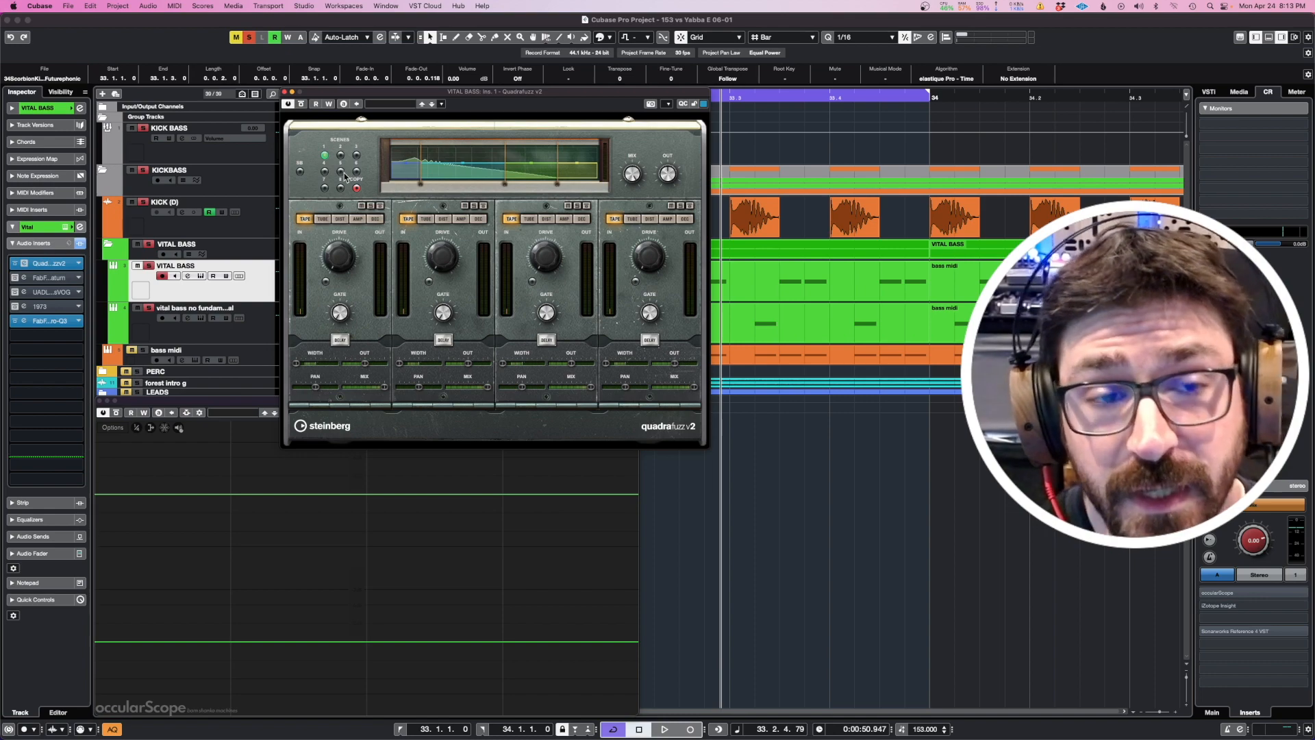
Close Quadrafuzz v2 with it bypassed and open FabFilter Saturn above the oscilloscope
{"action": "mouse_move", "coordinate": [357, 92]}
{"action": "left_mouse_down"}
{"action": "mouse_move", "coordinate": [372, 123]}
{"action": "mouse_move", "coordinate": [373, 76]}
{"action": "left_mouse_up"}
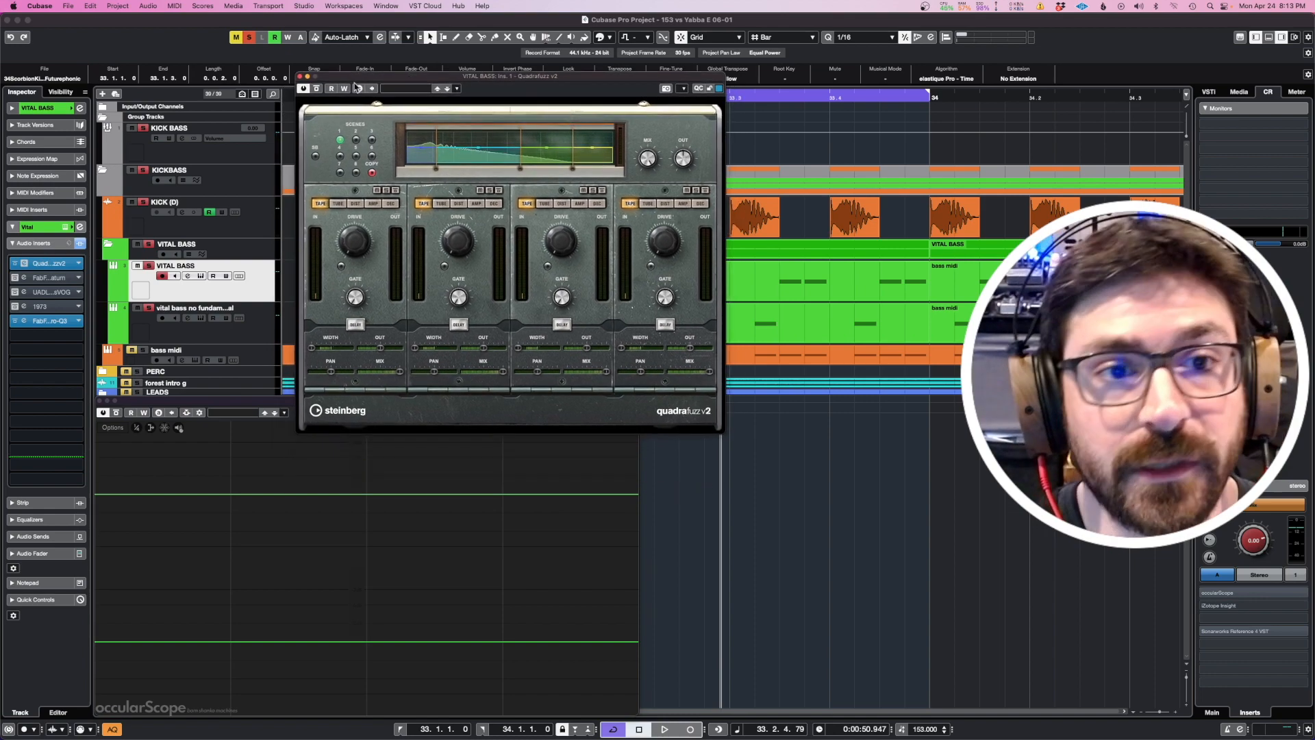
{"action": "left_click", "coordinate": [300, 77]}
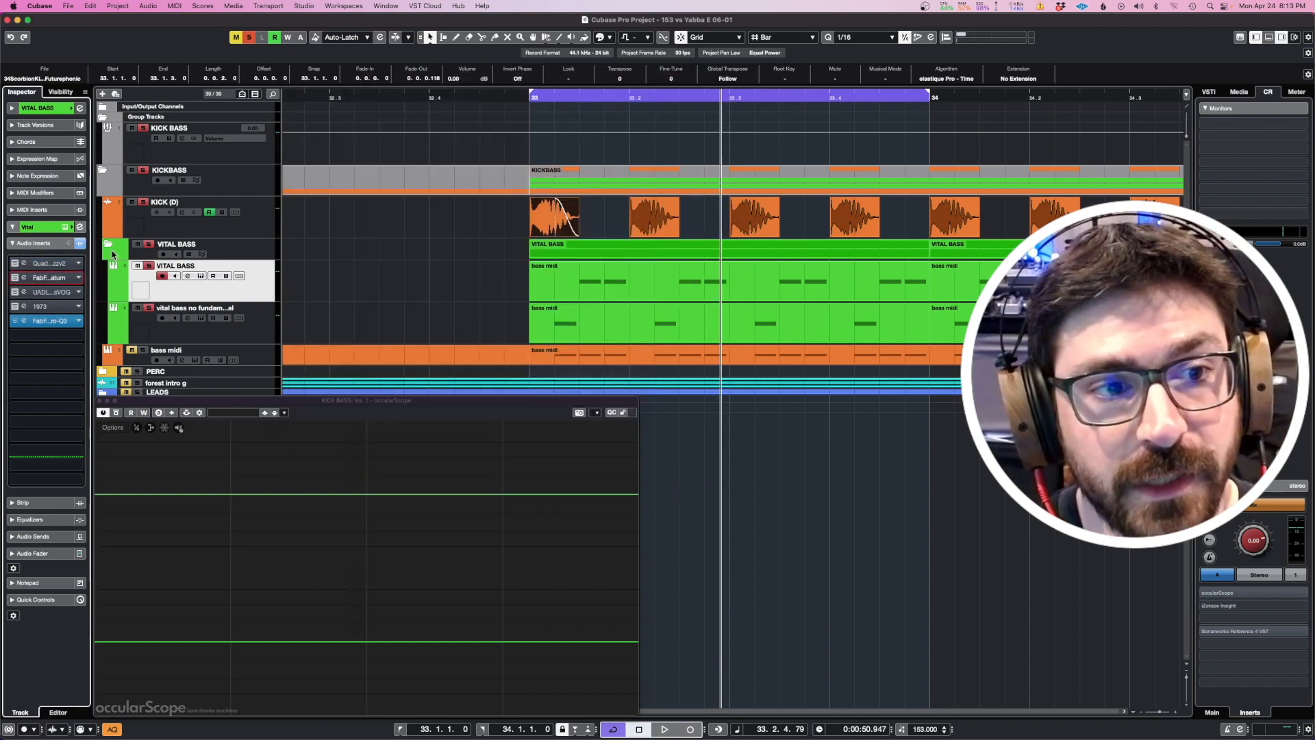
{"action": "left_click", "coordinate": [57, 278]}
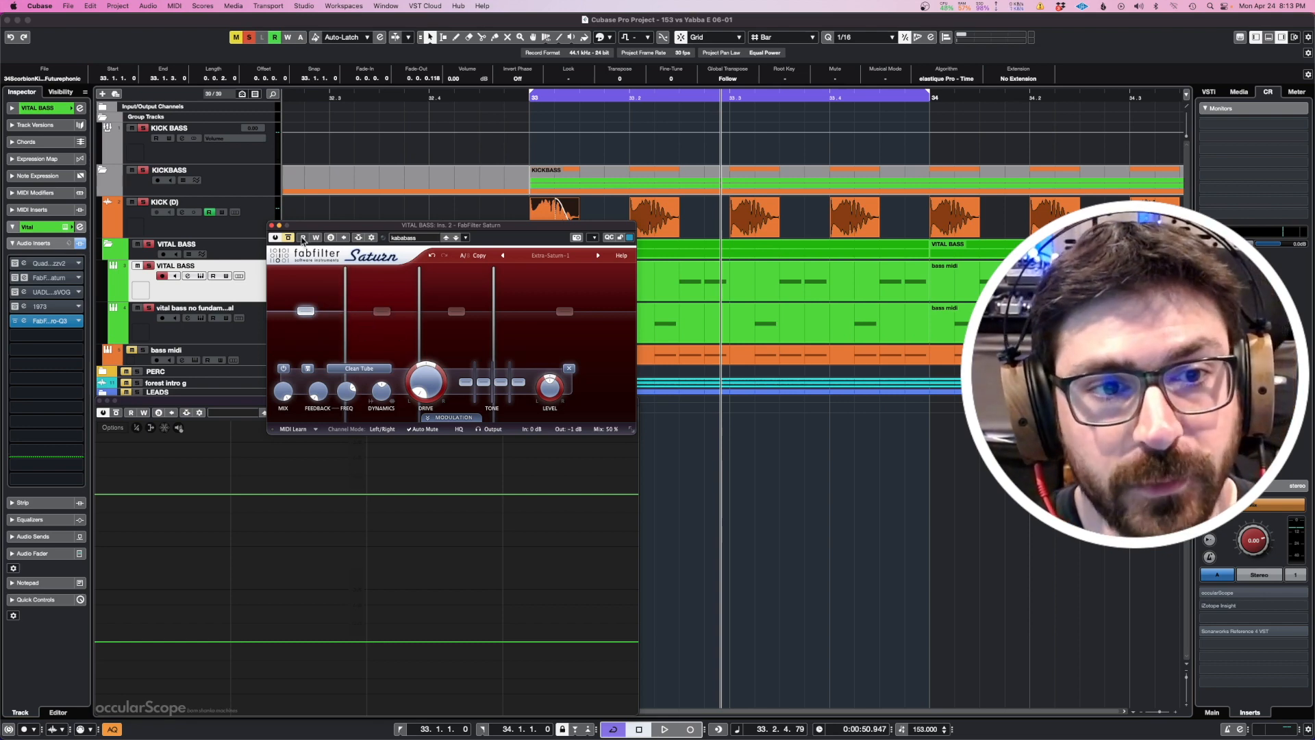
{"action": "left_click_drag", "start_coordinate": [327, 223], "coordinate": [327, 171]}
Play the loop and compare the VITAL BASS waveform with FabFilter Saturn bypassed and active
{"action": "key", "text": "space"}
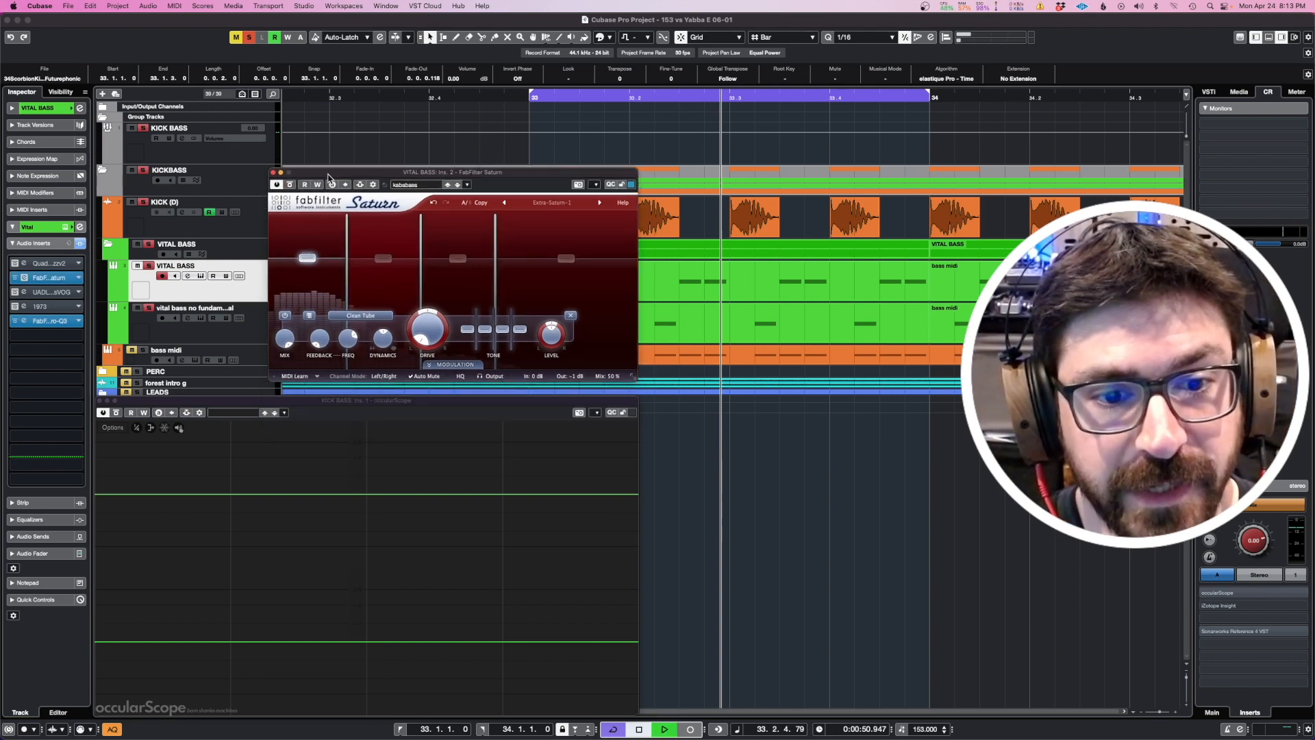
{"action": "left_click", "coordinate": [290, 185]}
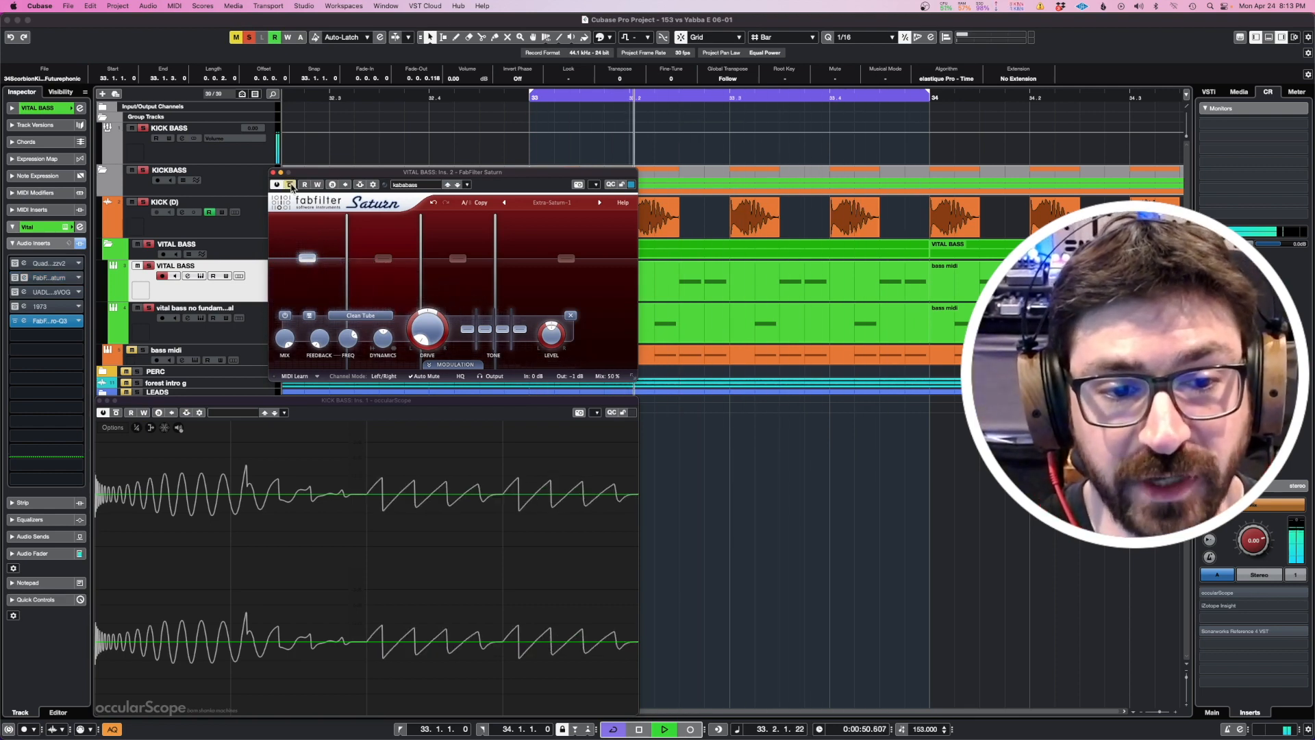
{"action": "left_click", "coordinate": [291, 185]}
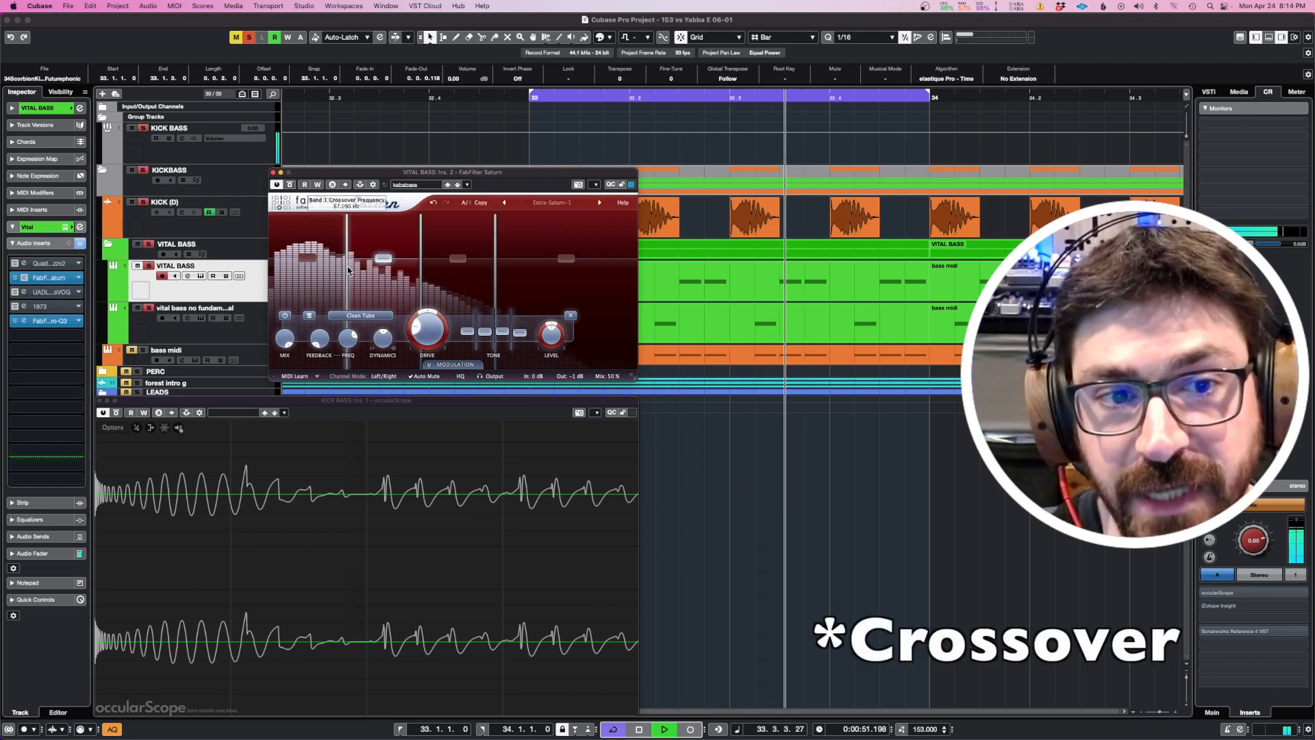
Adjust Saturn's lowest crossover to about 87 Hz and compare the bass with and without Saturn
{"action": "mouse_move", "coordinate": [347, 269]}
{"action": "left_mouse_down"}
{"action": "mouse_move", "coordinate": [334, 265]}
{"action": "mouse_move", "coordinate": [348, 261]}
{"action": "left_mouse_up"}
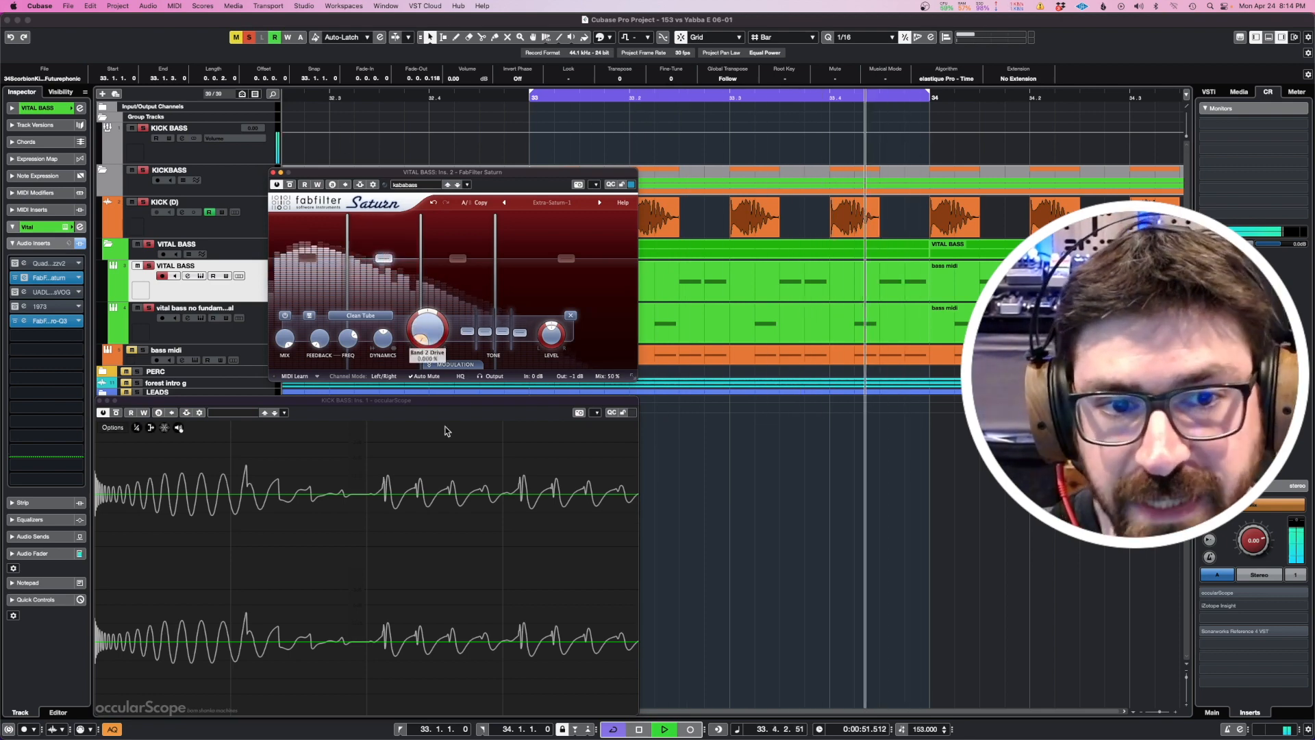
{"action": "left_click", "coordinate": [290, 184]}
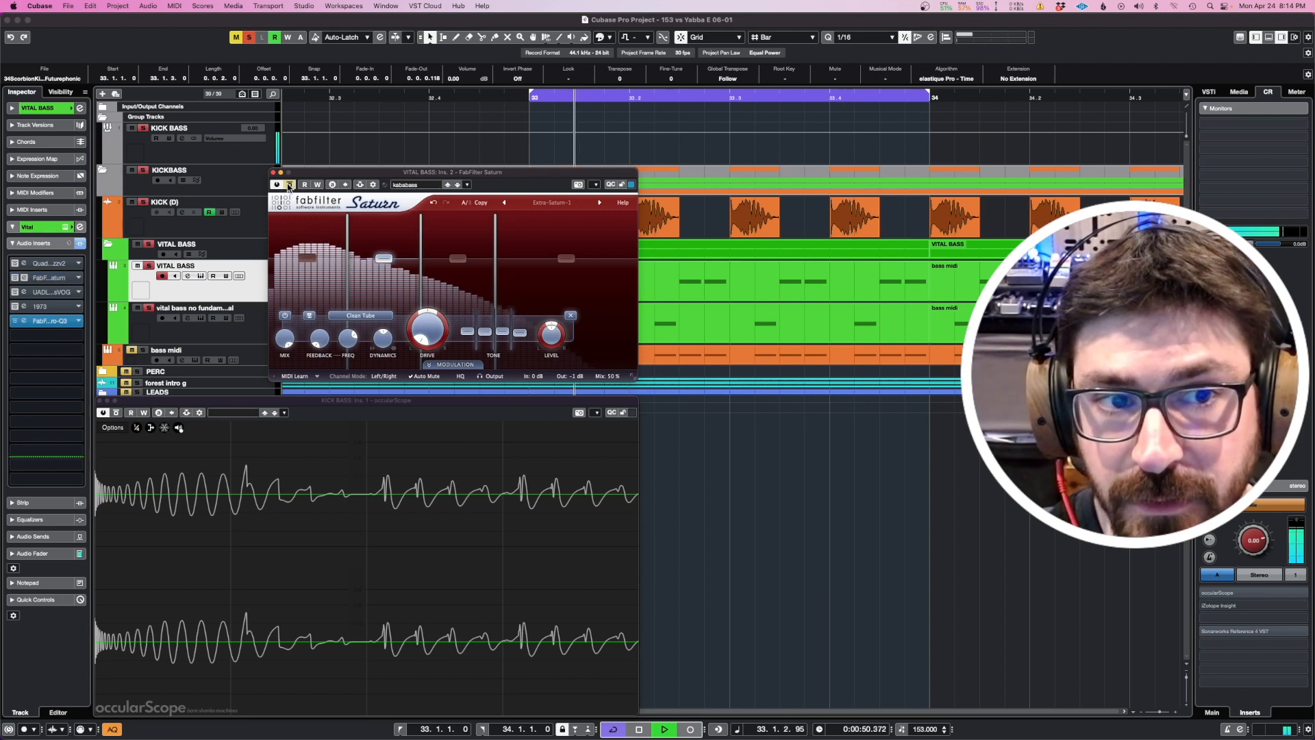
{"action": "left_click", "coordinate": [290, 184]}
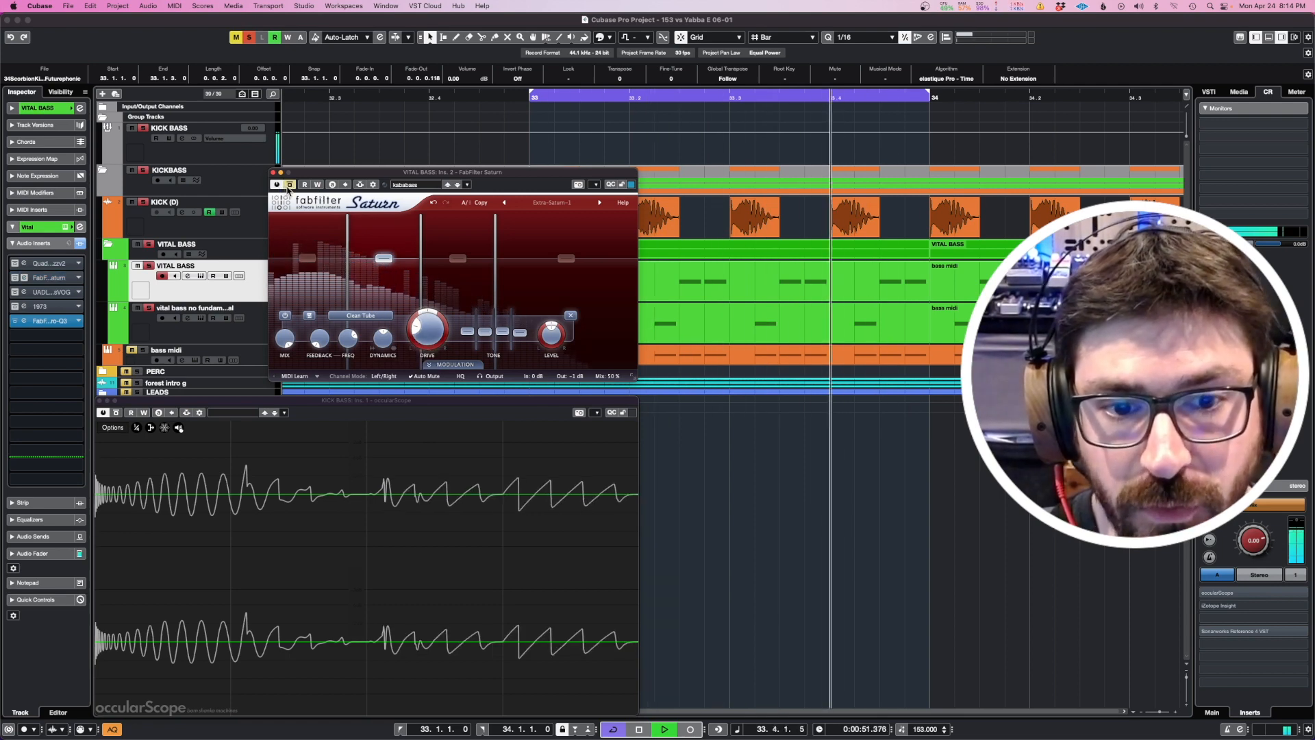
{"action": "key", "text": "space"}
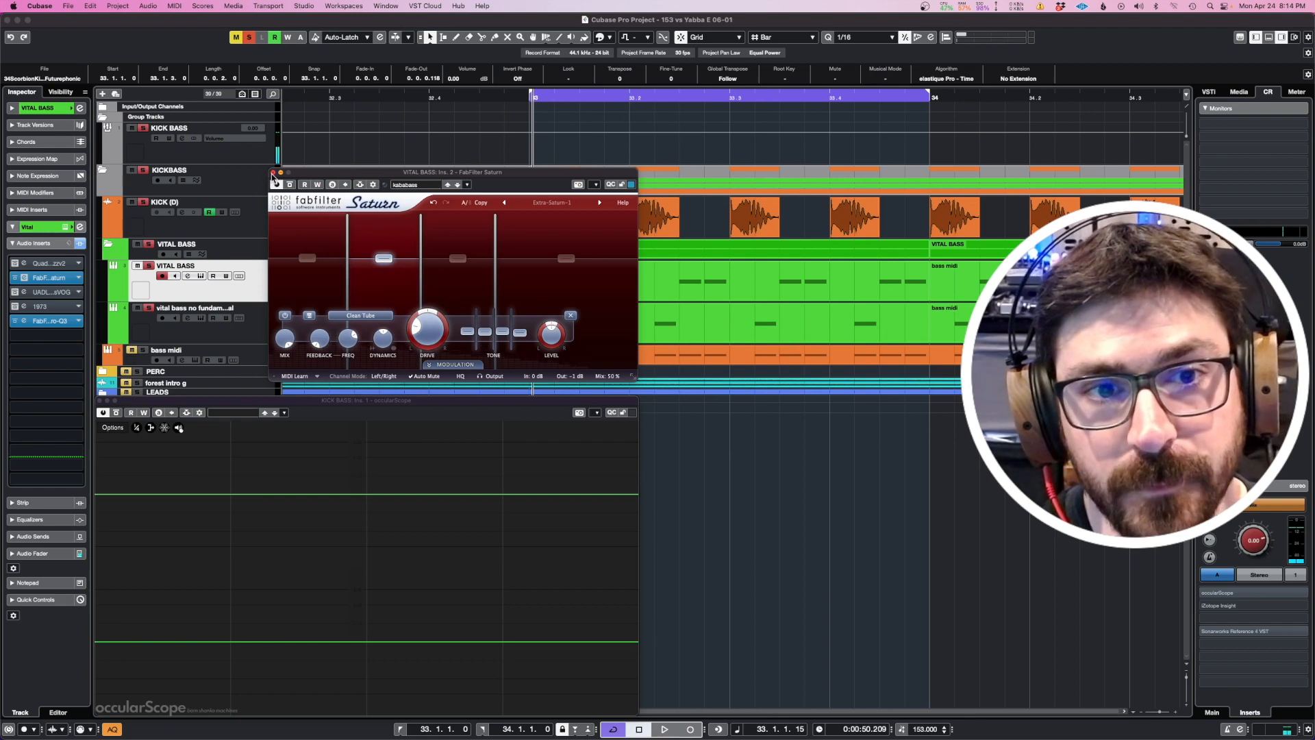
Reactivate Quadrafuzz v2 on the VITAL BASS track and audition it together with Saturn
{"action": "key", "text": "space"}
{"action": "left_click", "coordinate": [16, 266]}
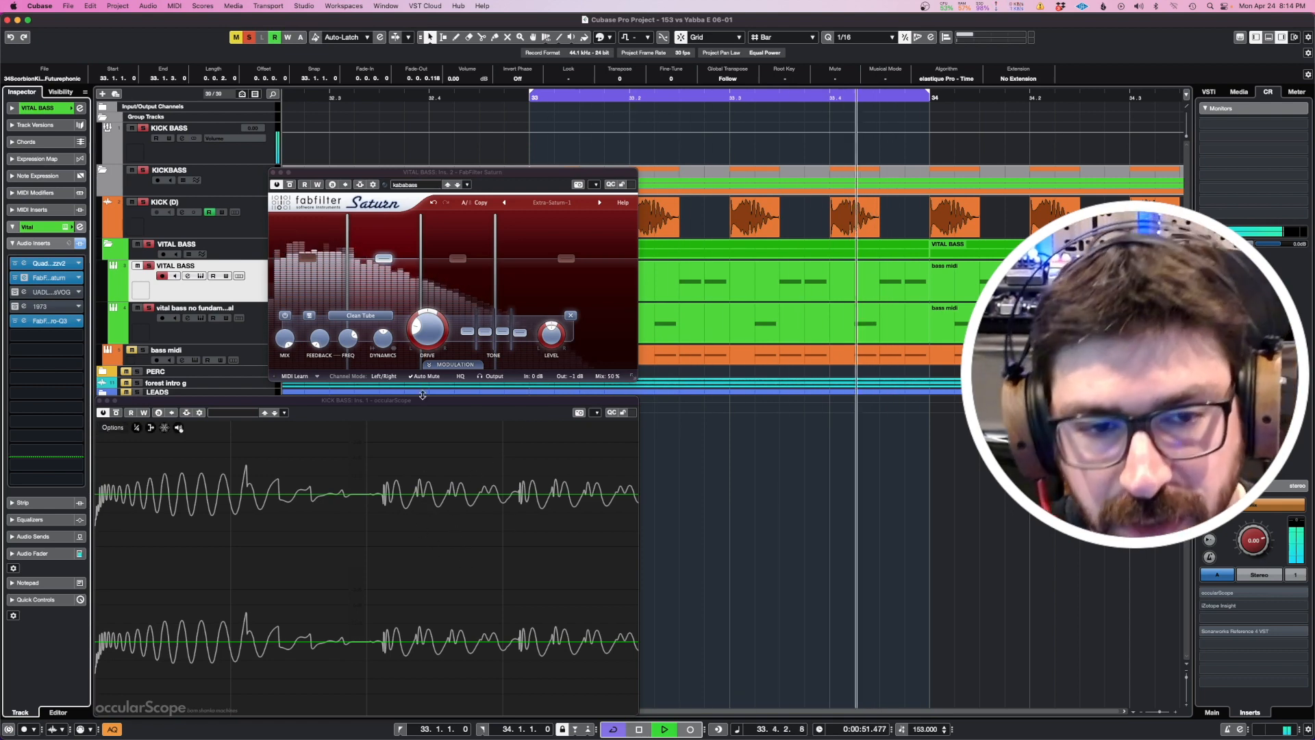
{"action": "key", "text": "space"}
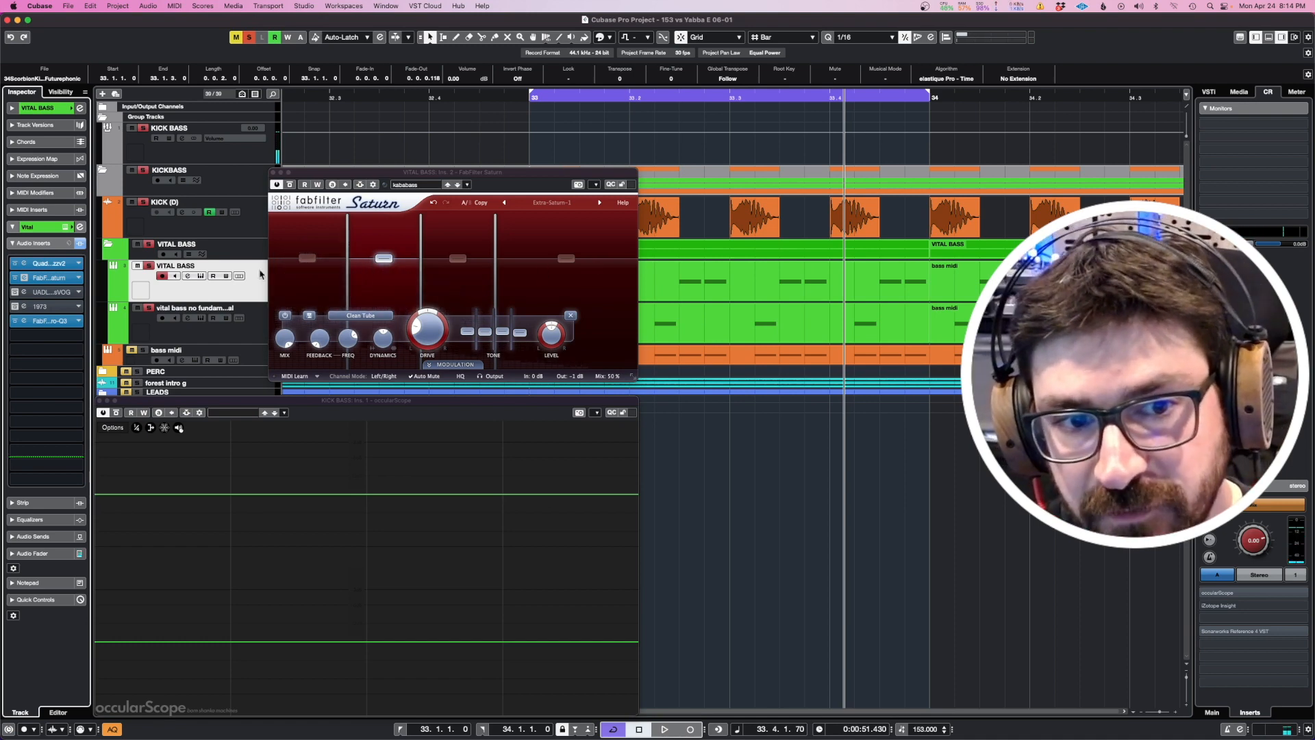
Remove Saturn's crossover between the second and third bands and adjust the merged band's drive
{"action": "left_click", "coordinate": [424, 280]}
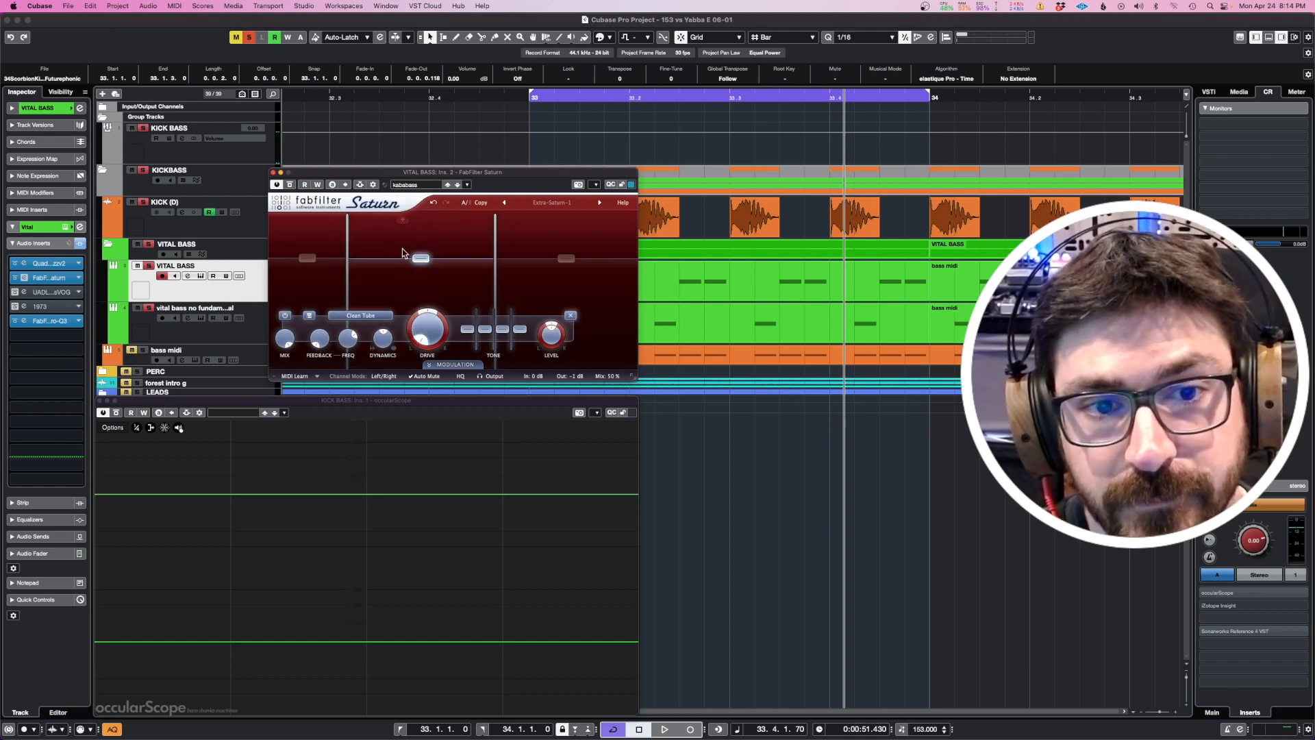
{"action": "left_click_drag", "start_coordinate": [424, 336], "coordinate": [422, 326]}
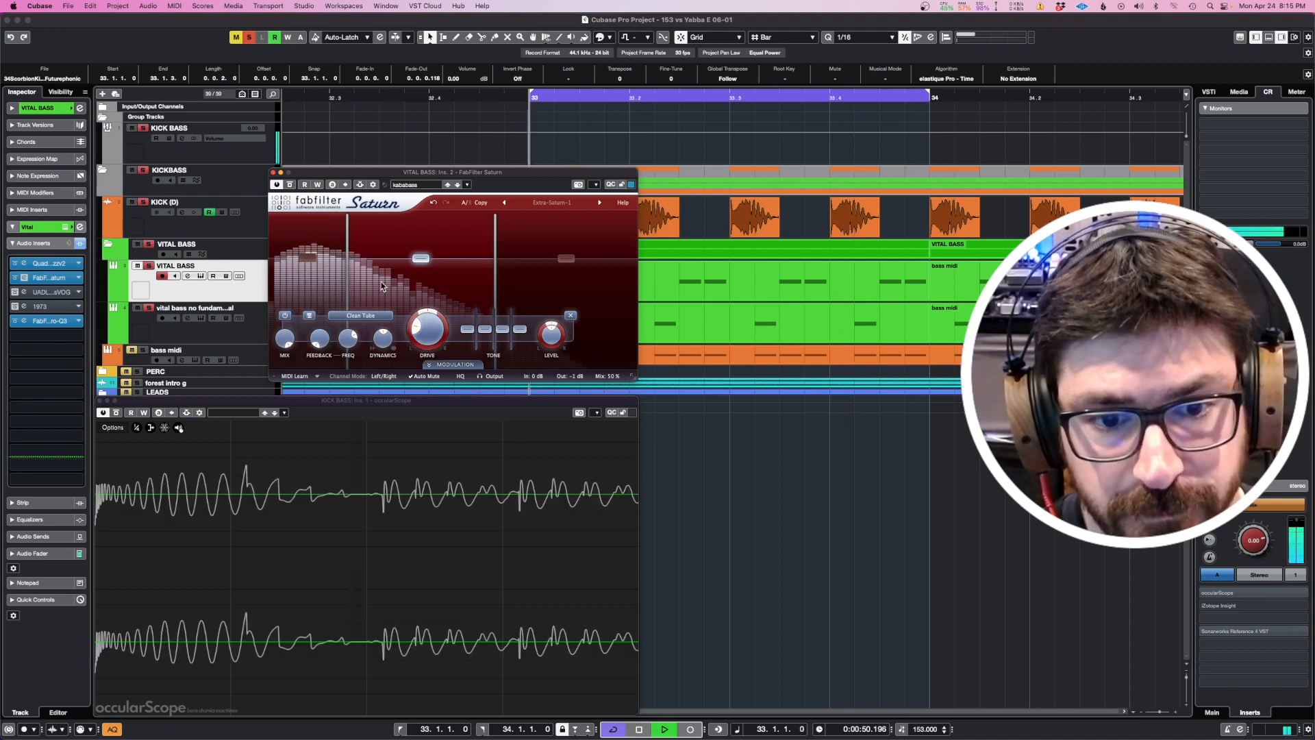
{"action": "key", "text": "space"}
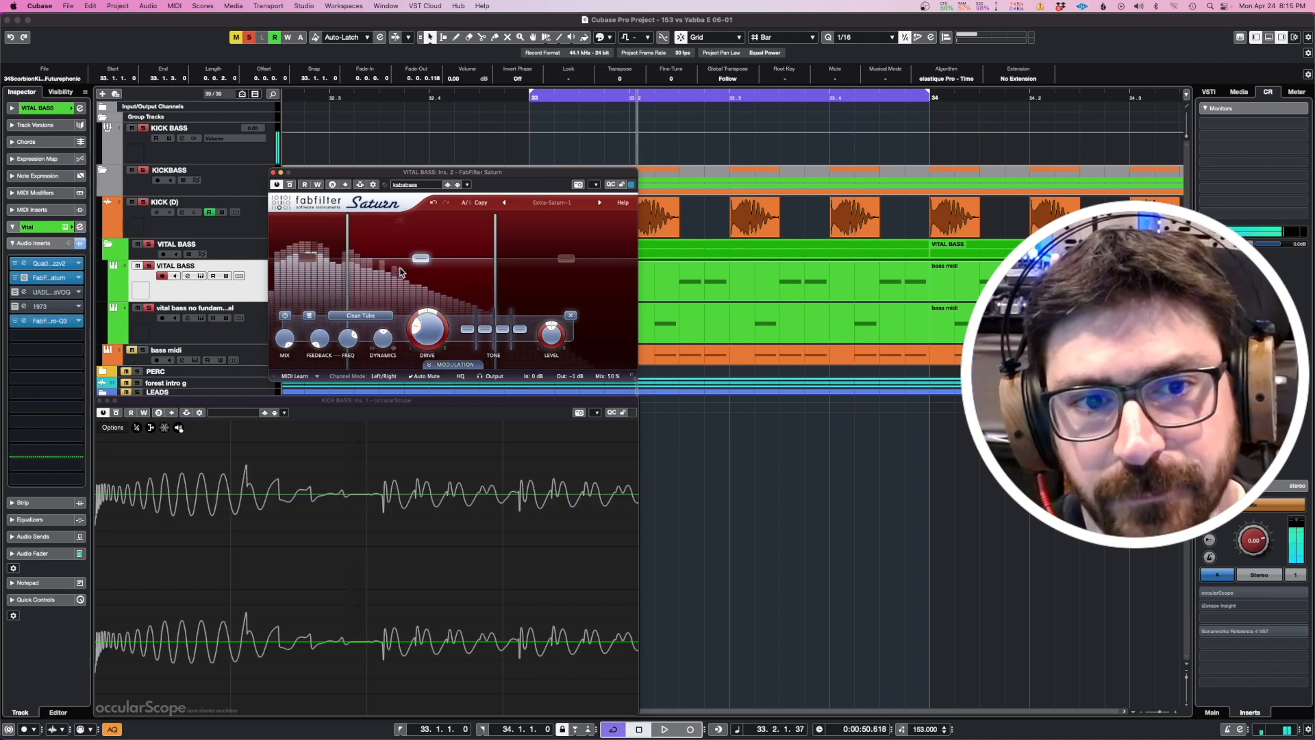
Start loop playback and place the VITAL BASS track's Quadrafuzz v2 window beside Saturn
{"action": "left_click", "coordinate": [13, 265]}
{"action": "key", "text": "space"}
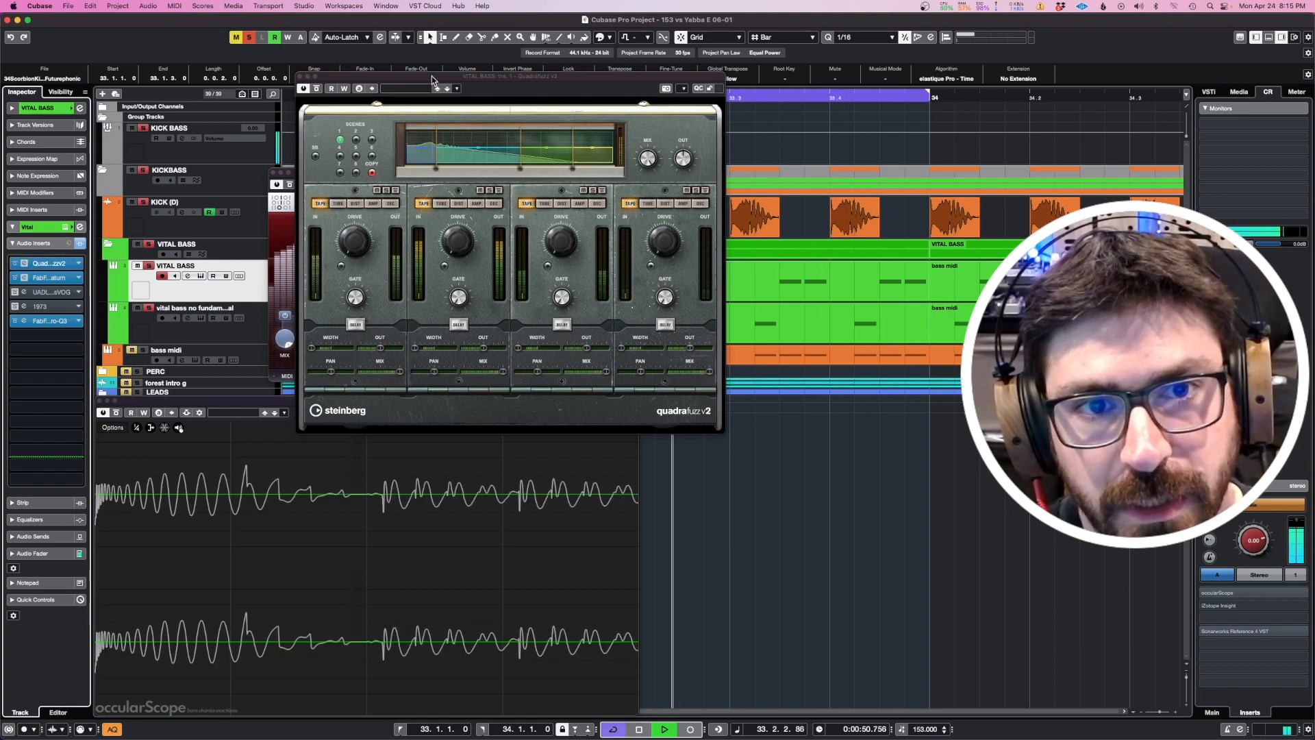
{"action": "left_click_drag", "start_coordinate": [433, 80], "coordinate": [835, 210]}
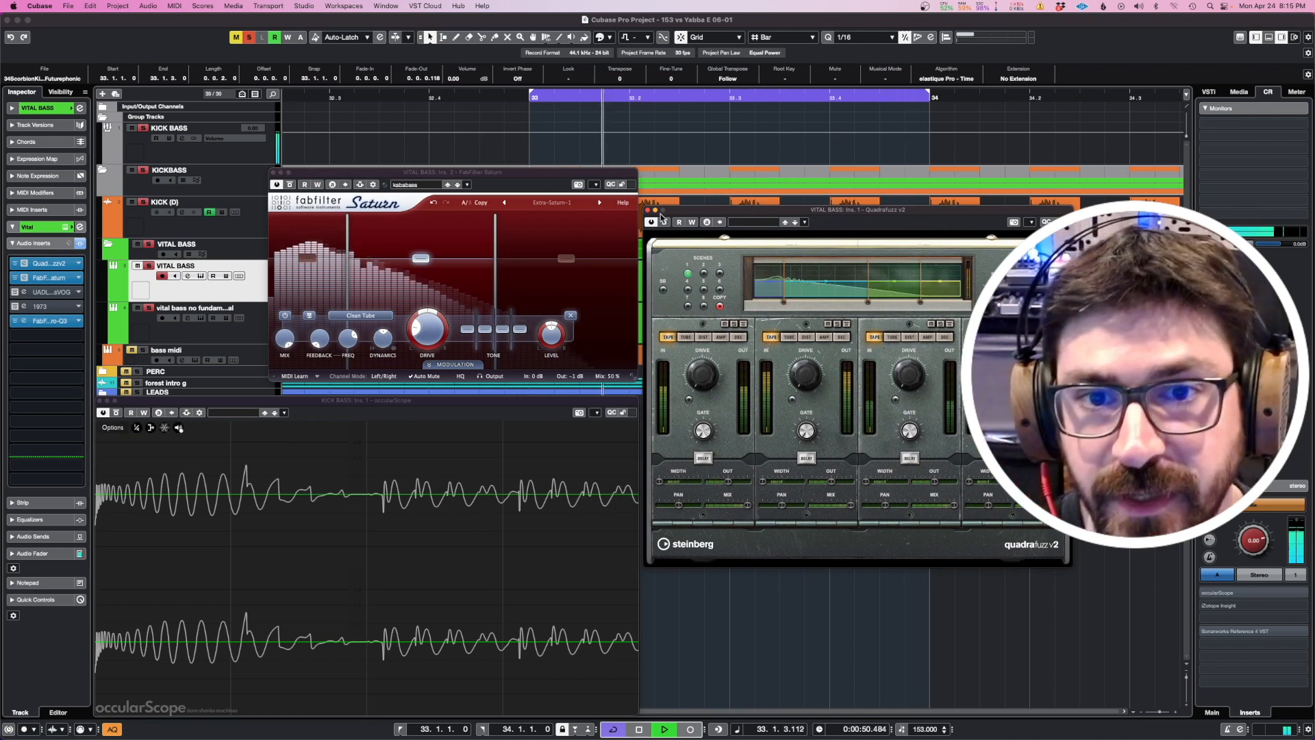
Lower the frequency of Saturn's first crossover during playback, close Saturn and stop the loop
{"action": "mouse_move", "coordinate": [347, 278]}
{"action": "left_mouse_down"}
{"action": "mouse_move", "coordinate": [375, 280]}
{"action": "mouse_move", "coordinate": [329, 266]}
{"action": "left_mouse_up"}
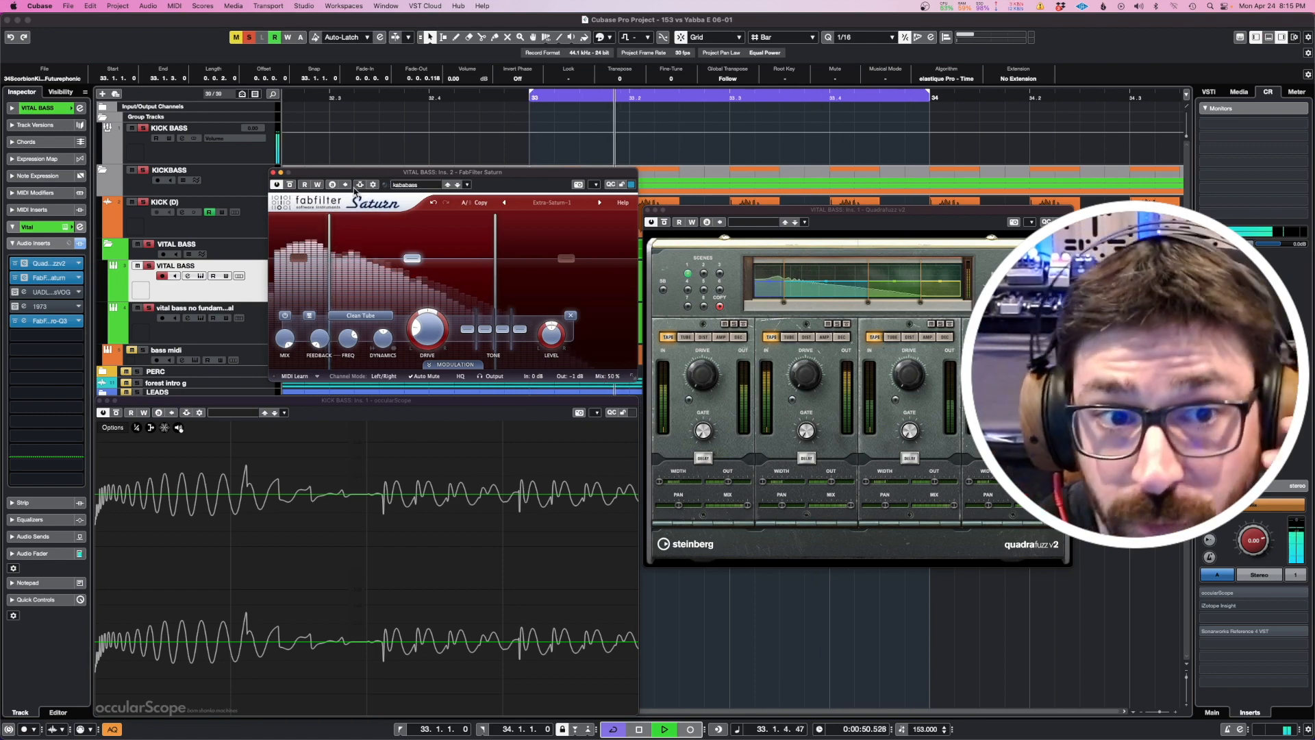
{"action": "left_click", "coordinate": [274, 173]}
{"action": "key", "text": "space"}
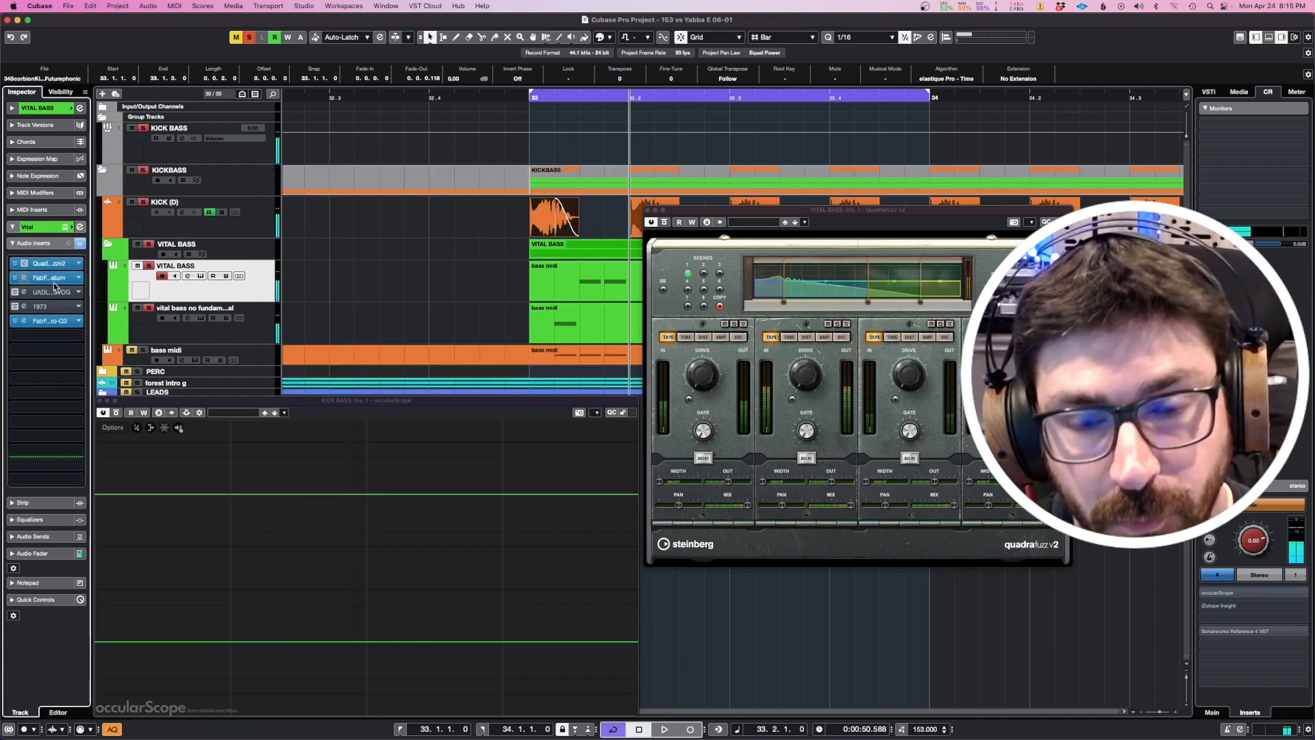
Move the Quadrafuzz v2 window below the bass tracks and deactivate the Saturn insert on VITAL BASS
{"action": "left_click_drag", "start_coordinate": [808, 216], "coordinate": [810, 372]}
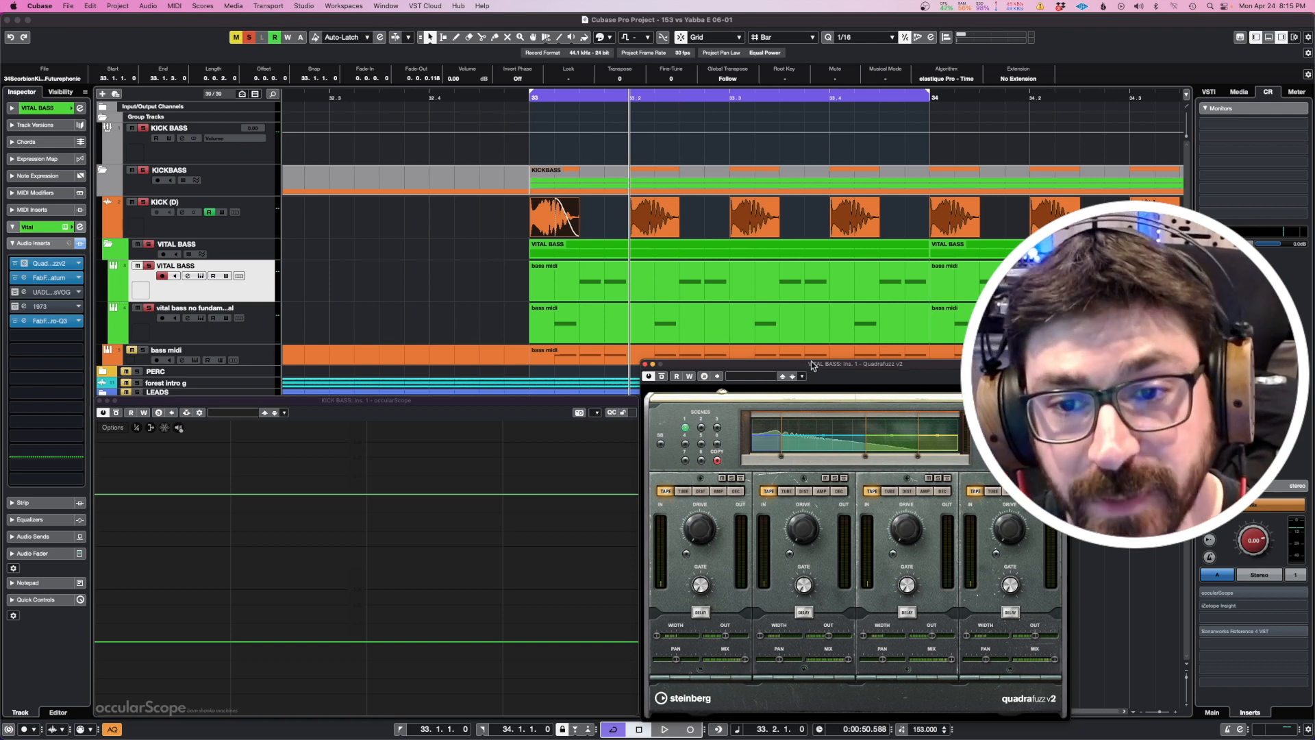
{"action": "mouse_move", "coordinate": [812, 368]}
{"action": "left_mouse_down"}
{"action": "mouse_move", "coordinate": [821, 421]}
{"action": "mouse_move", "coordinate": [806, 362]}
{"action": "mouse_move", "coordinate": [814, 370]}
{"action": "left_mouse_up"}
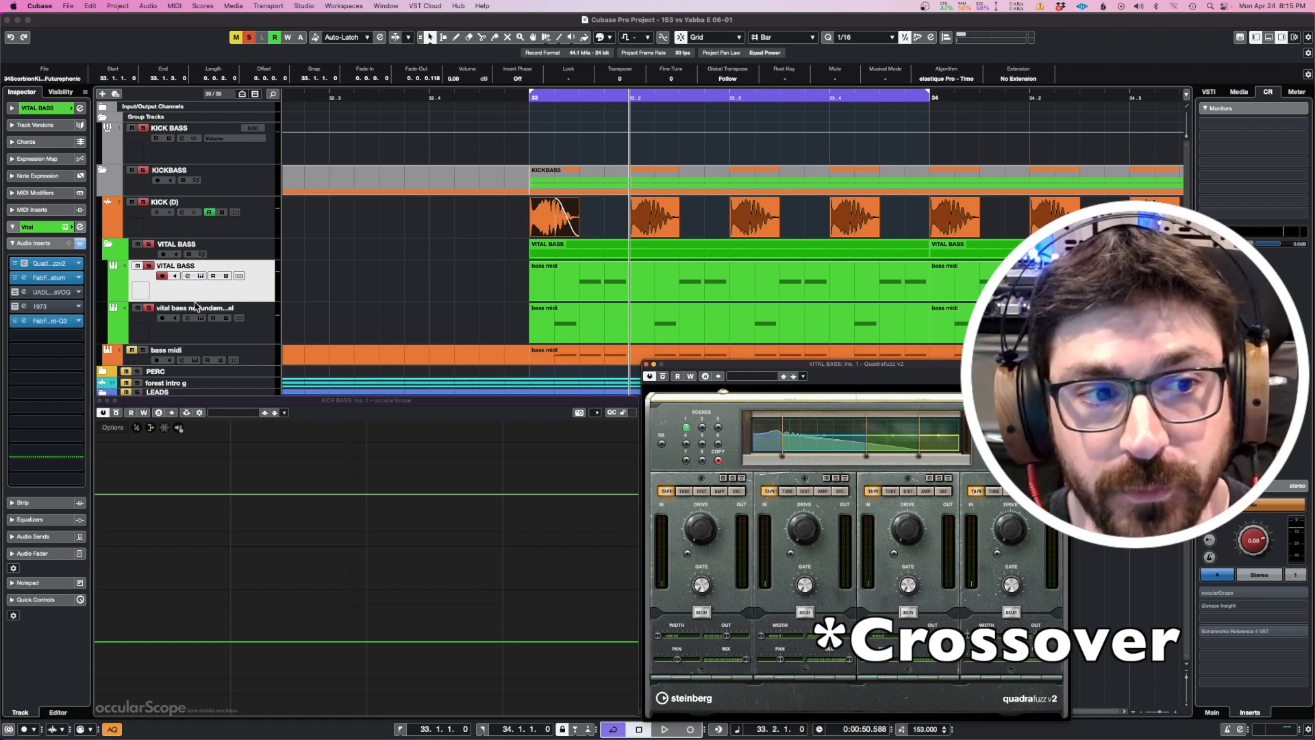
{"action": "left_click", "coordinate": [15, 279]}
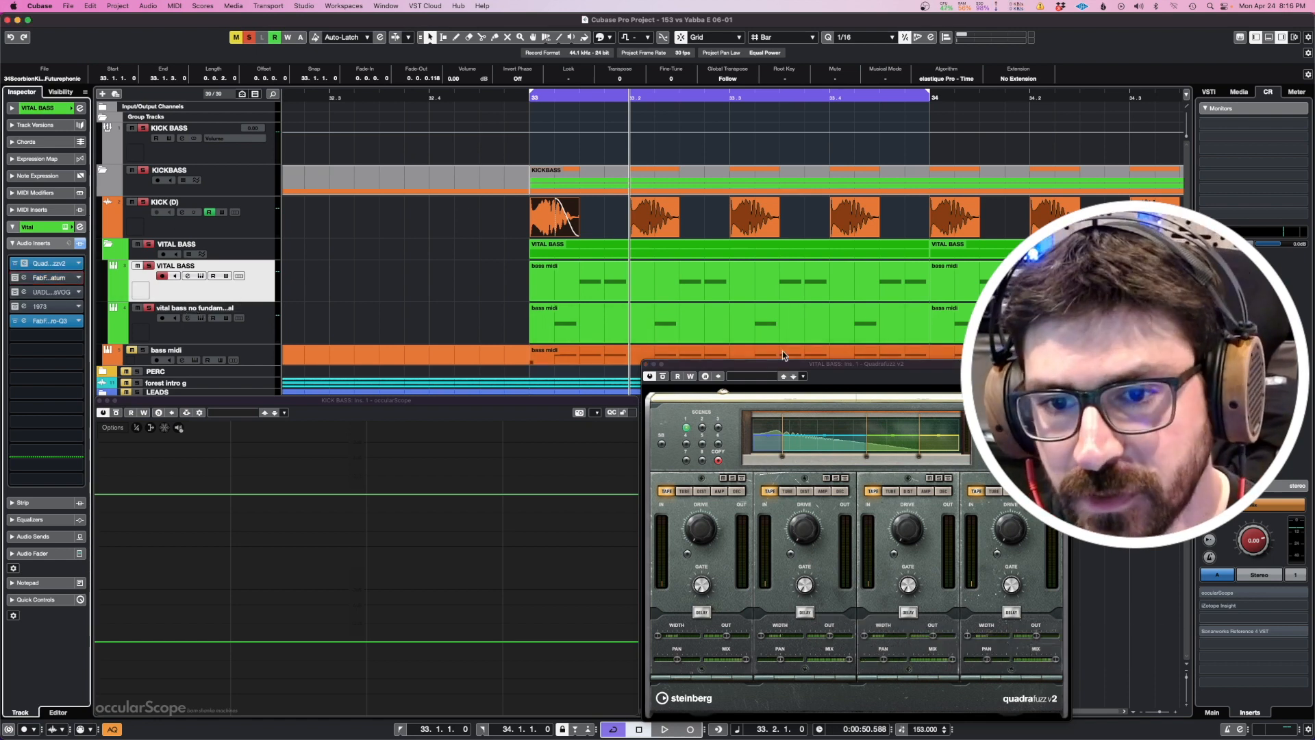
{"action": "mouse_move", "coordinate": [784, 370]}
{"action": "left_mouse_down"}
{"action": "mouse_move", "coordinate": [736, 176]}
{"action": "mouse_move", "coordinate": [784, 376]}
{"action": "left_mouse_up"}
{"action": "key", "text": "space"}
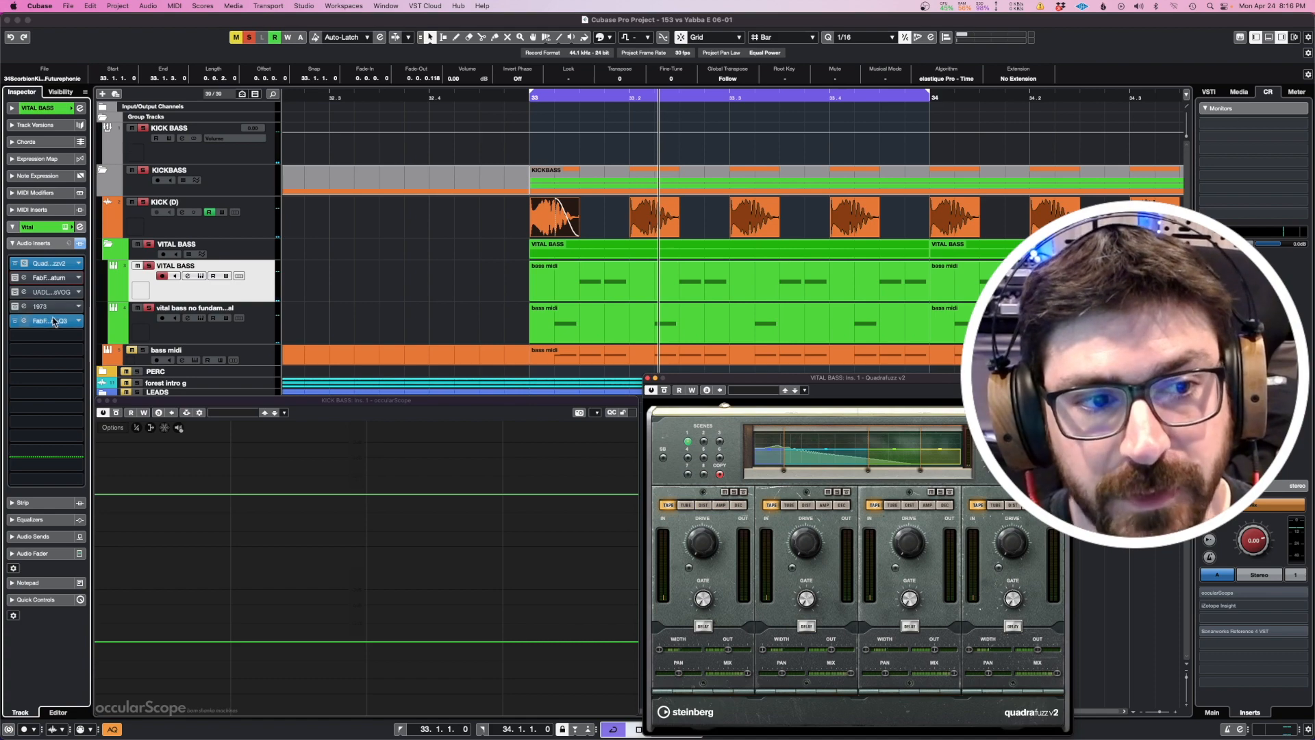
Add a narrow 2.13 dB cut at 132.85 Hz in the VITAL BASS Pro-Q 3 from its captured spectrum, and audition it
{"action": "left_click_drag", "start_coordinate": [760, 186], "coordinate": [525, 80]}
{"action": "key", "text": "space"}
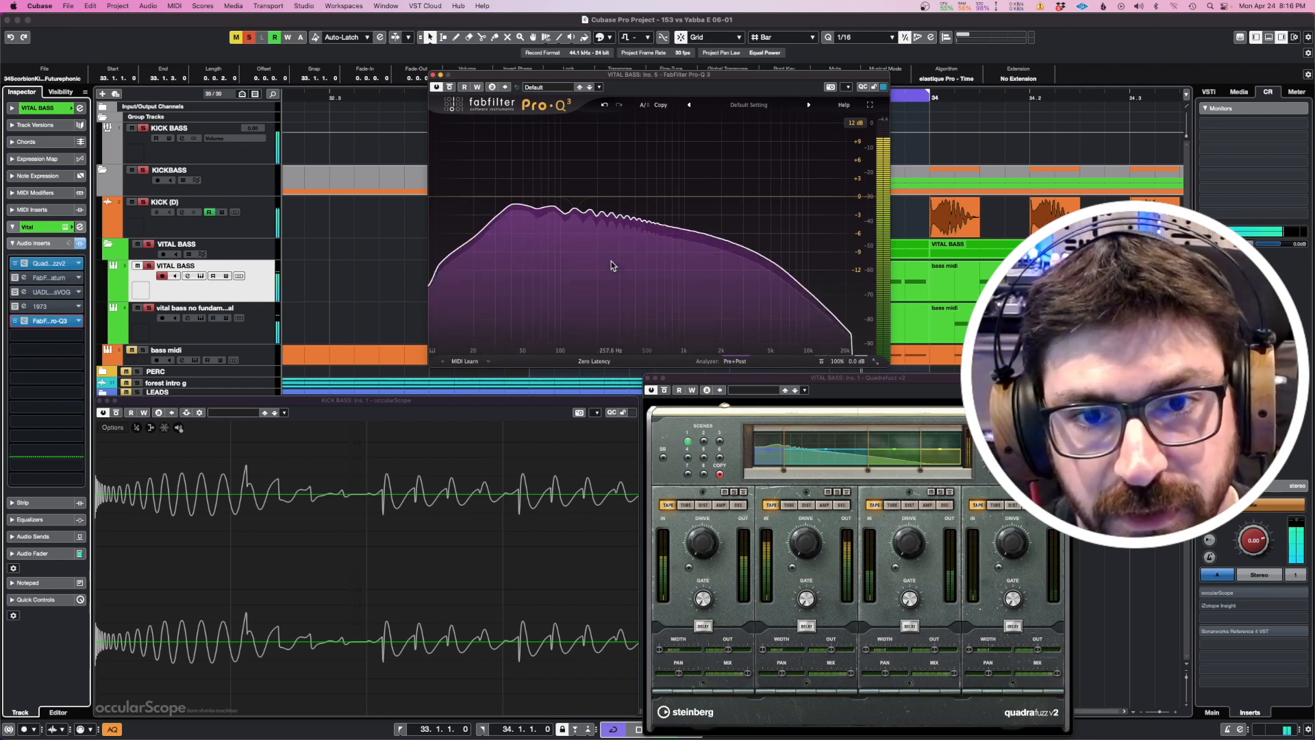
{"action": "mouse_move", "coordinate": [611, 261]}
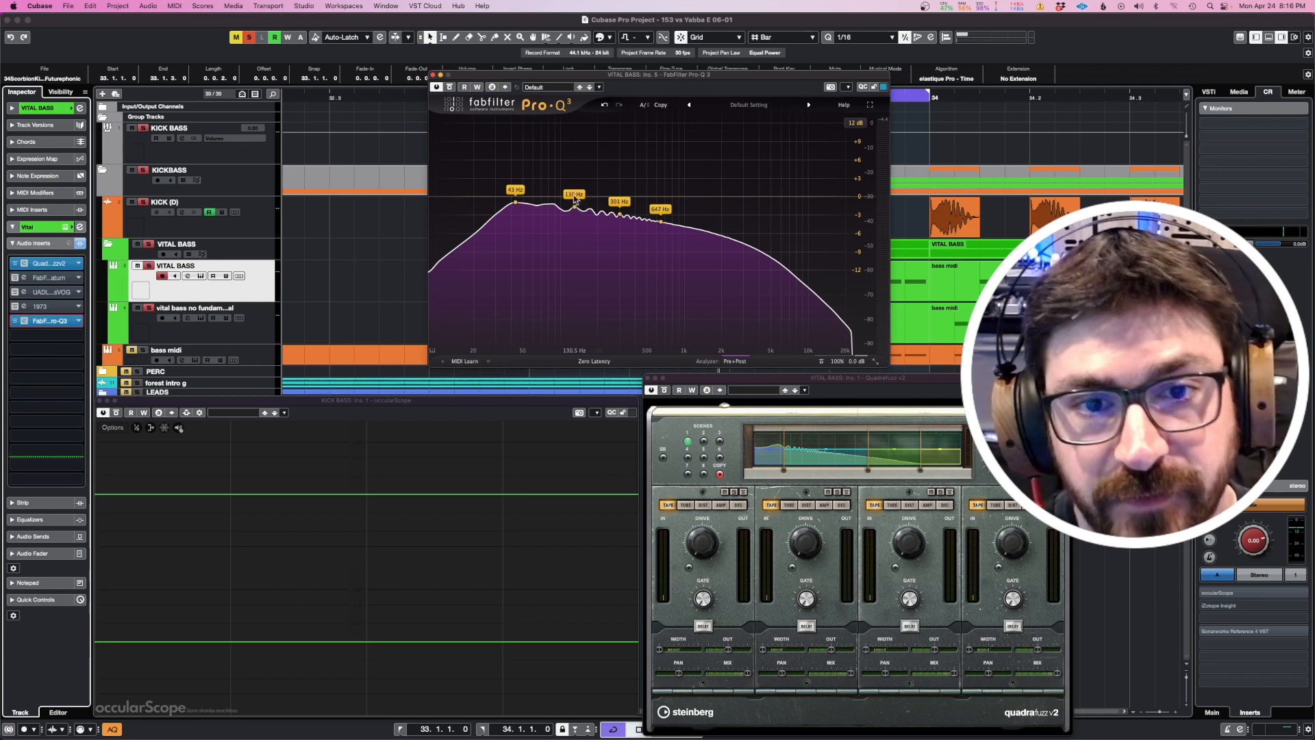
{"action": "left_click_drag", "start_coordinate": [557, 200], "coordinate": [575, 210]}
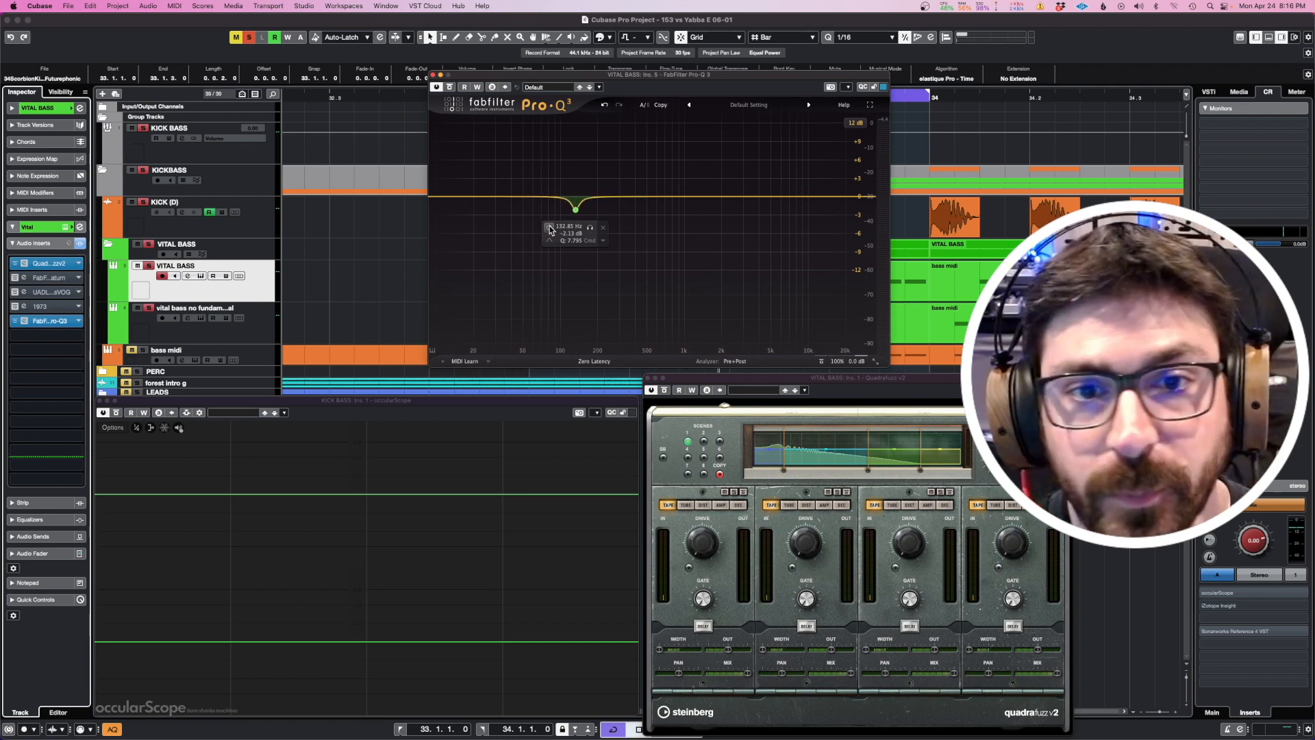
{"action": "key", "text": "space"}
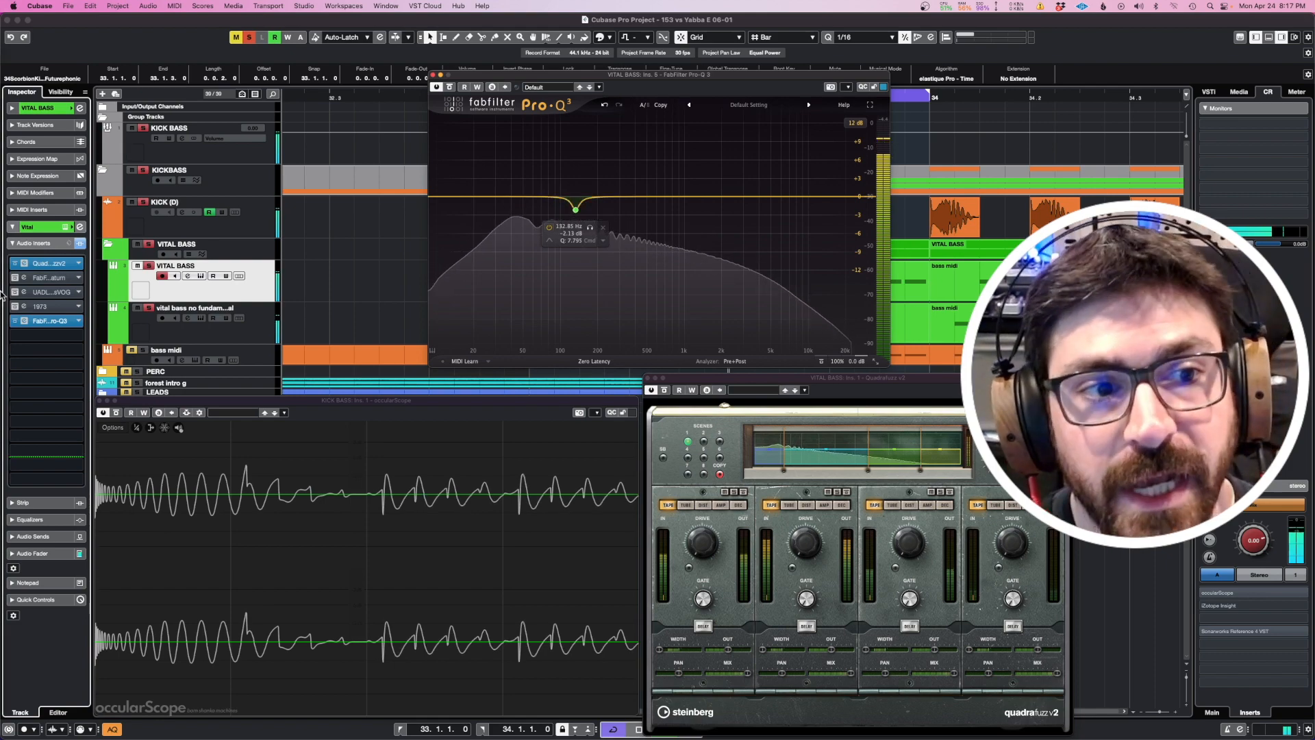
Activate the 1973 equalizer insert on VITAL BASS and place its window beside Pro-Q 3 for playback
{"action": "left_click", "coordinate": [24, 307]}
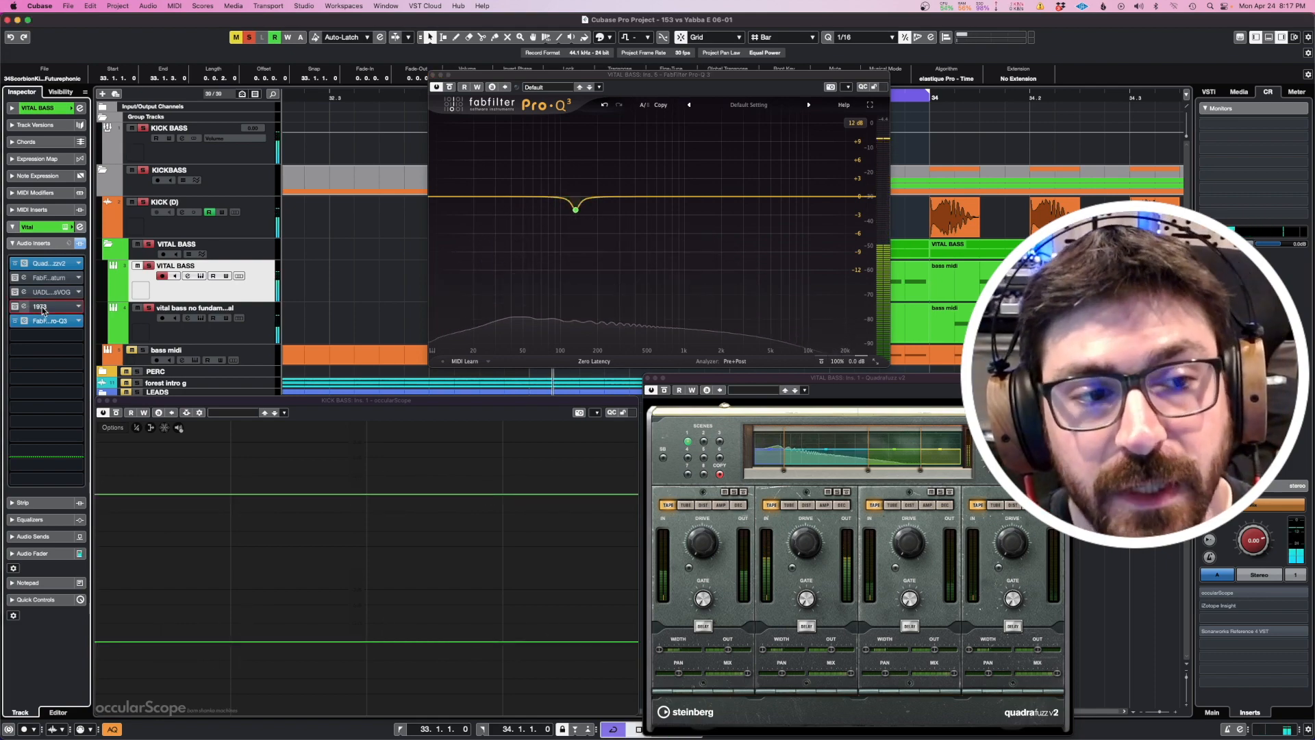
{"action": "left_click_drag", "start_coordinate": [668, 163], "coordinate": [286, 220]}
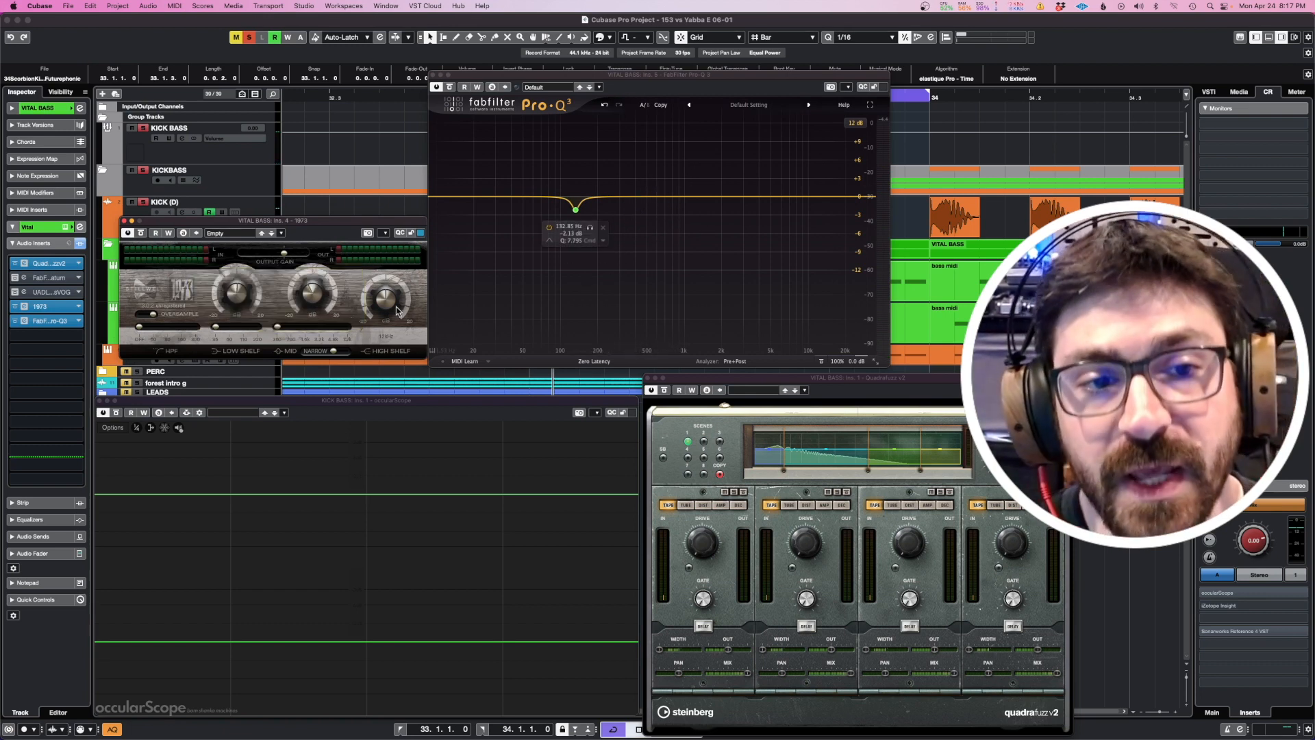
{"action": "key", "text": "space"}
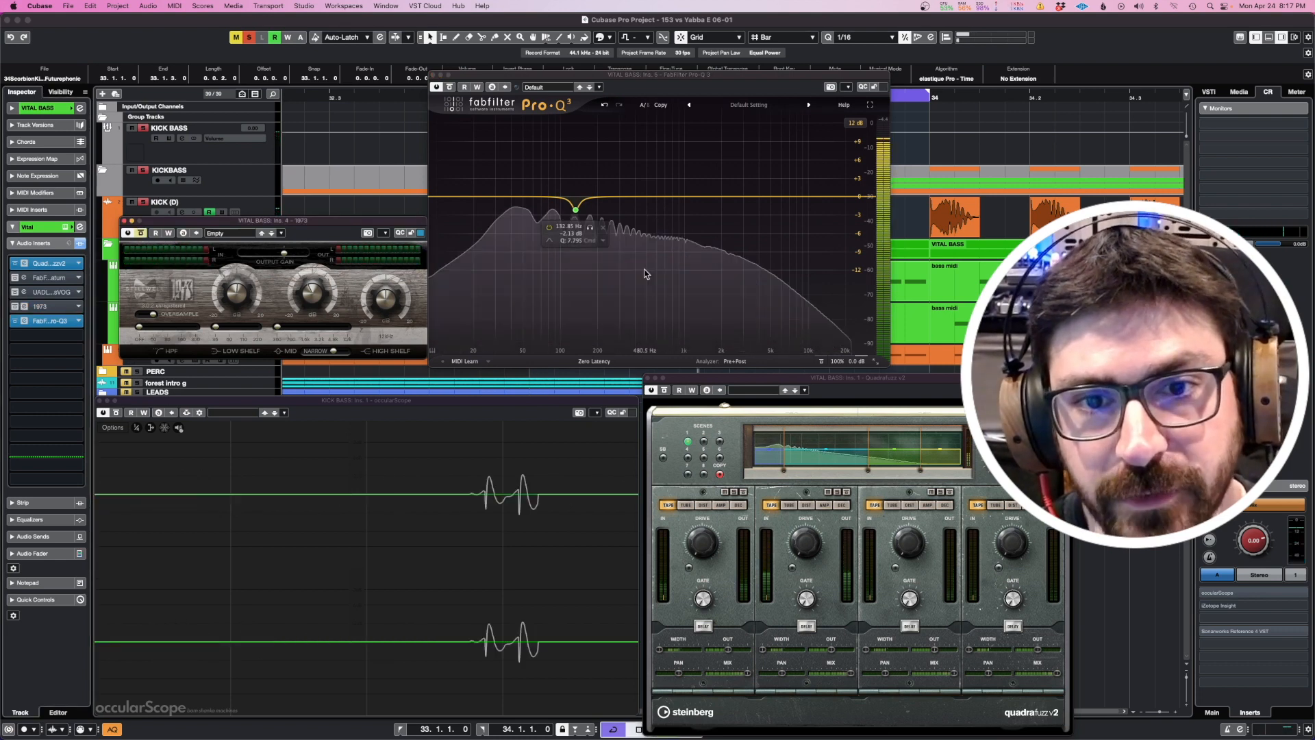
Examine the bass's harmonic peaks in Pro-Q 3 with the 1973 equalizer active, and close the 1973 window
{"action": "mouse_move", "coordinate": [630, 226]}
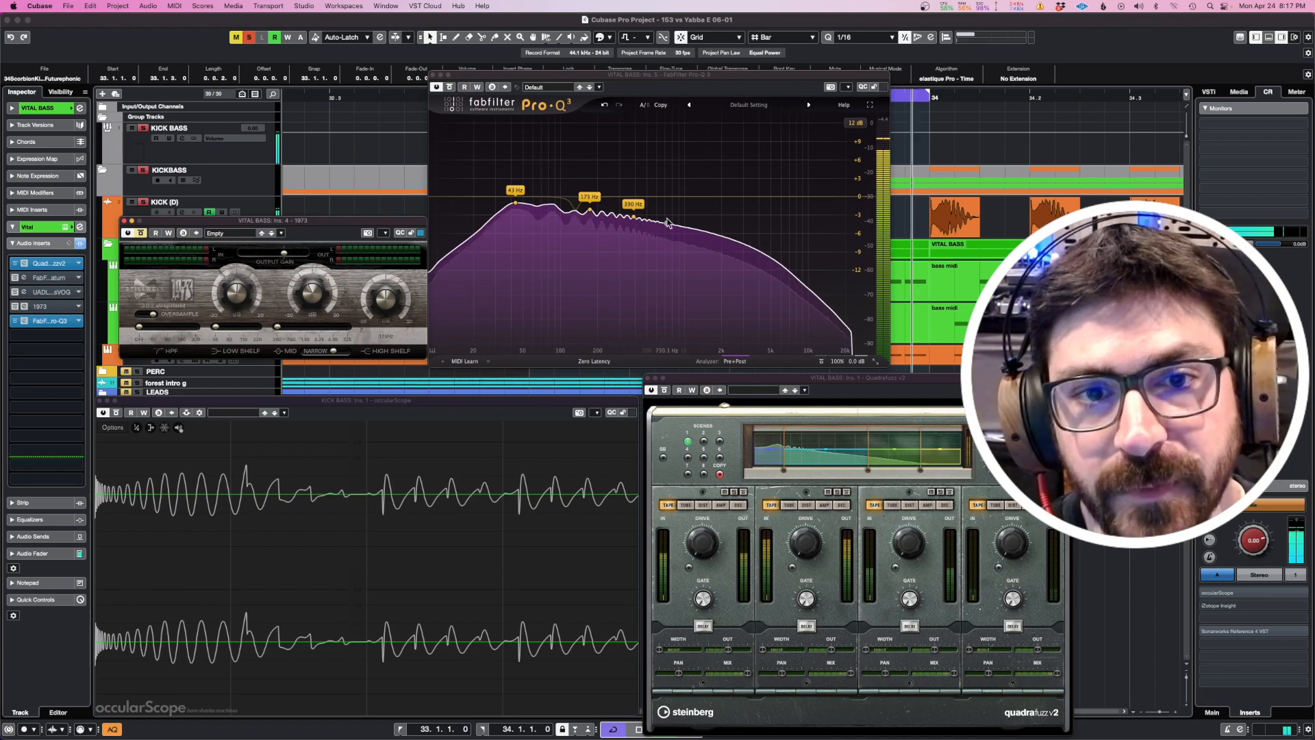
{"action": "key", "text": "space"}
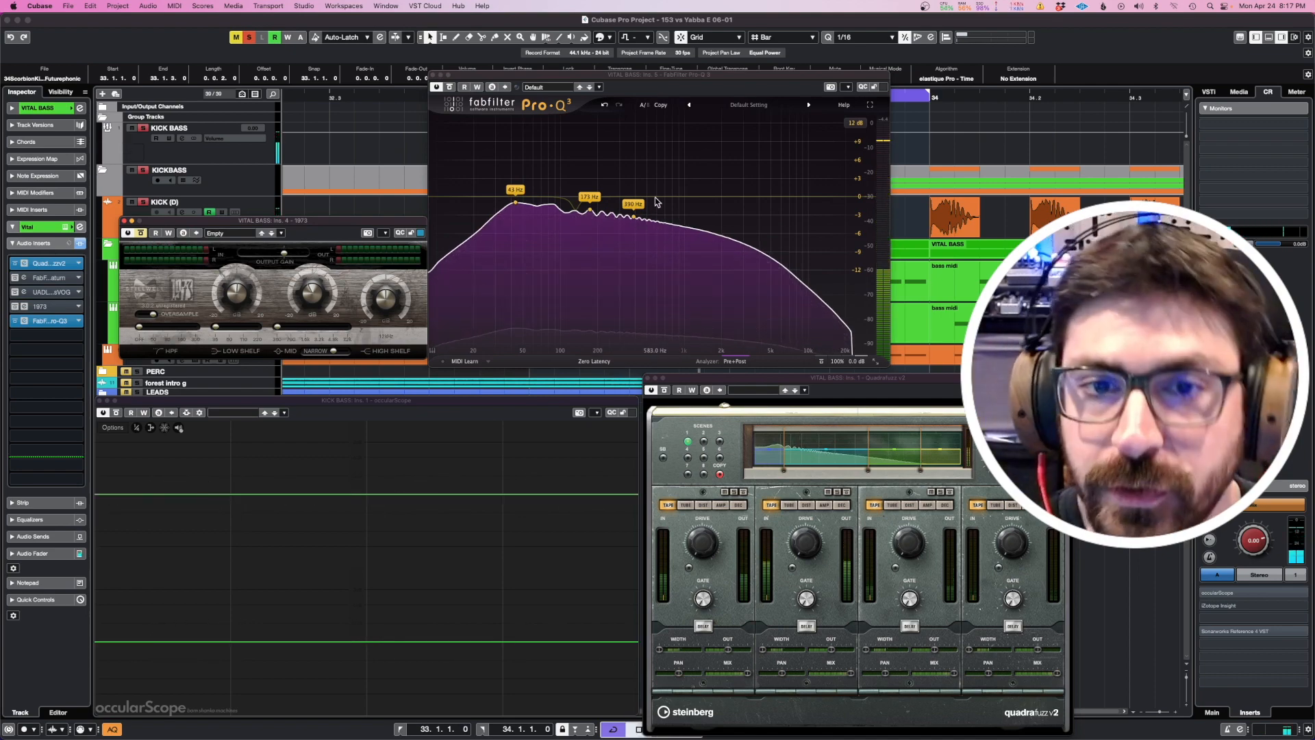
{"action": "left_click", "coordinate": [662, 208]}
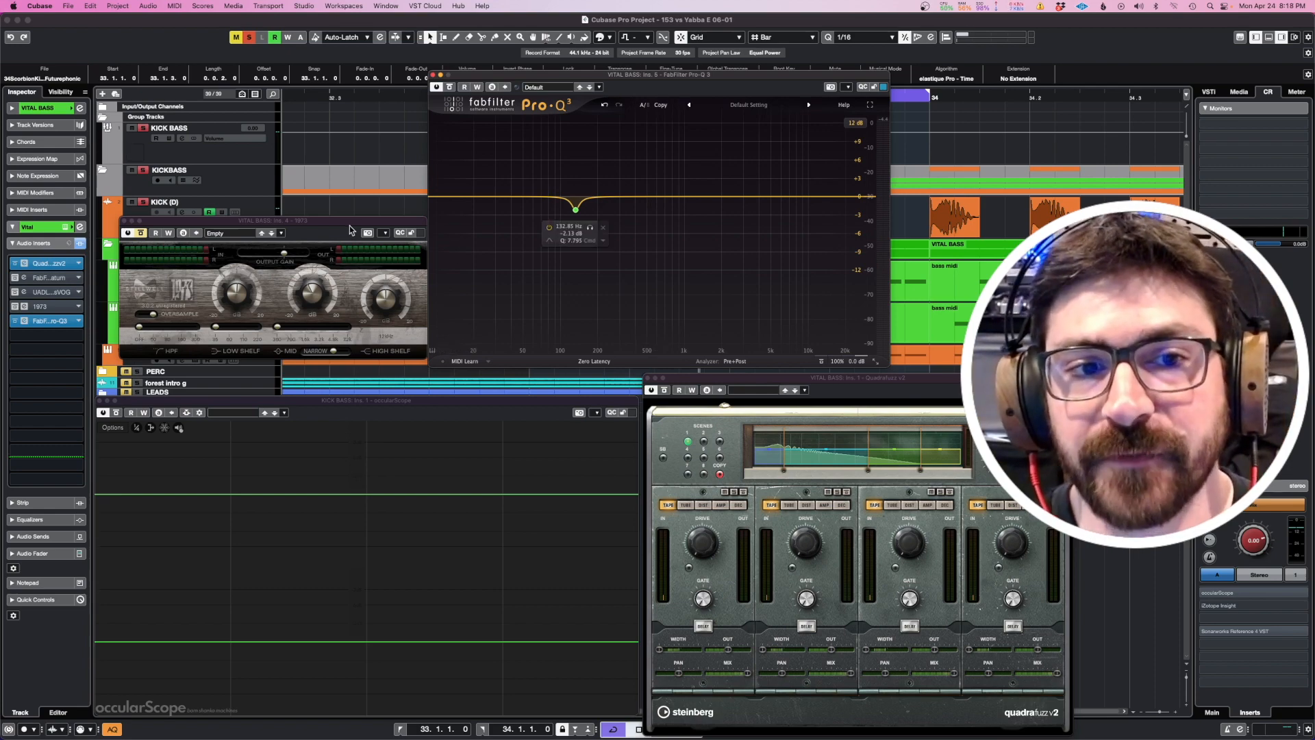
{"action": "left_click_drag", "start_coordinate": [350, 222], "coordinate": [349, 235]}
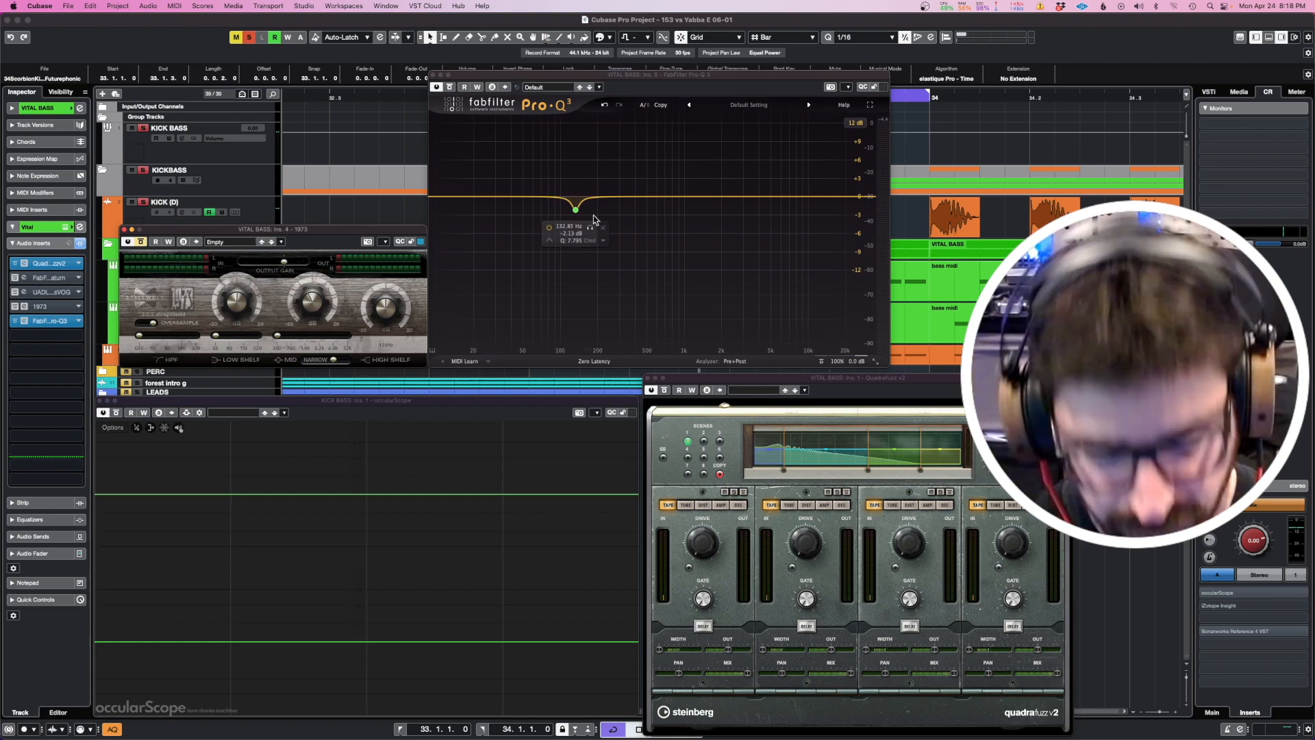
{"action": "key", "text": "space"}
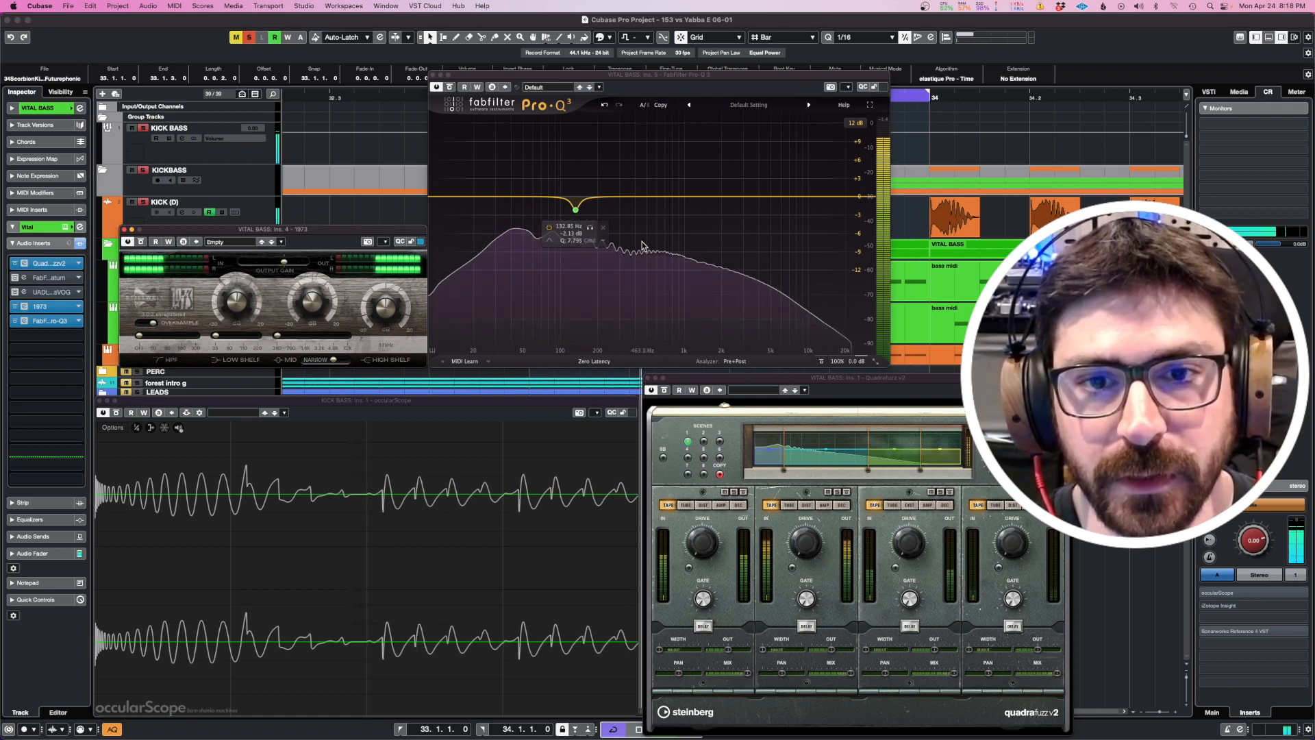
{"action": "mouse_move", "coordinate": [576, 211]}
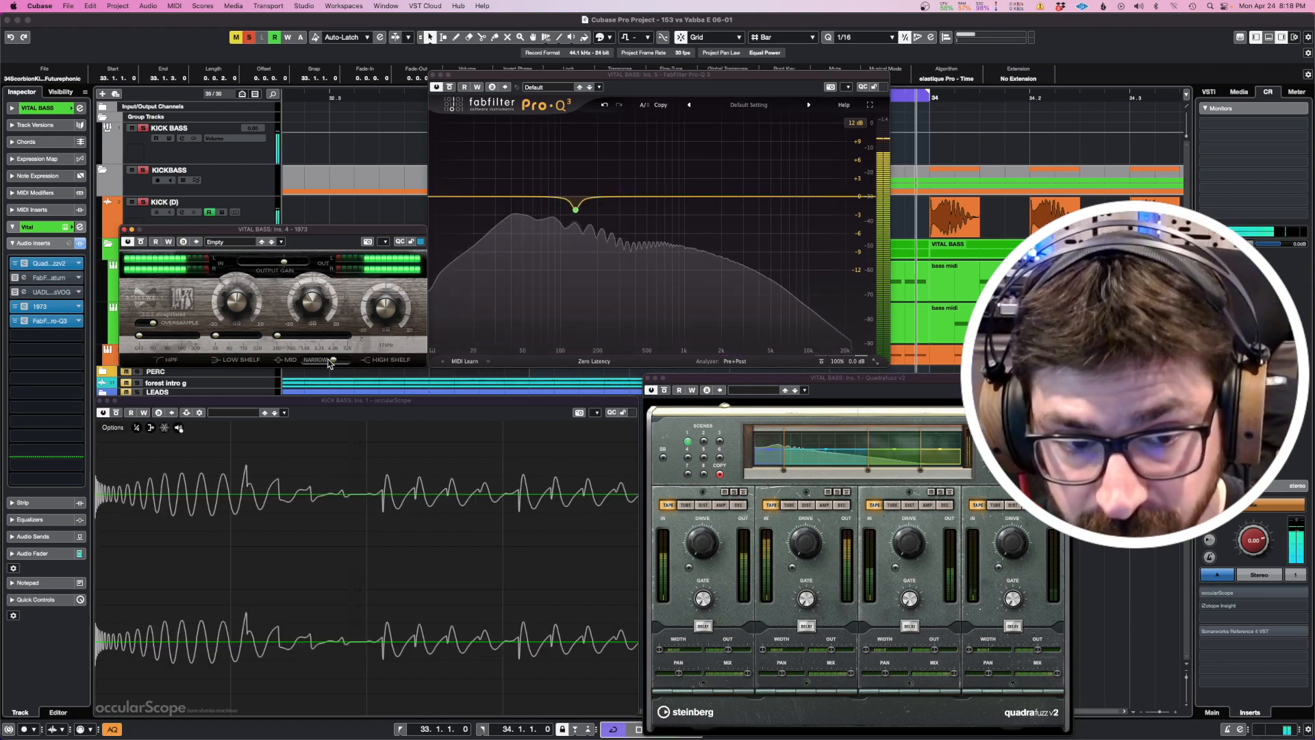
{"action": "key", "text": "space"}
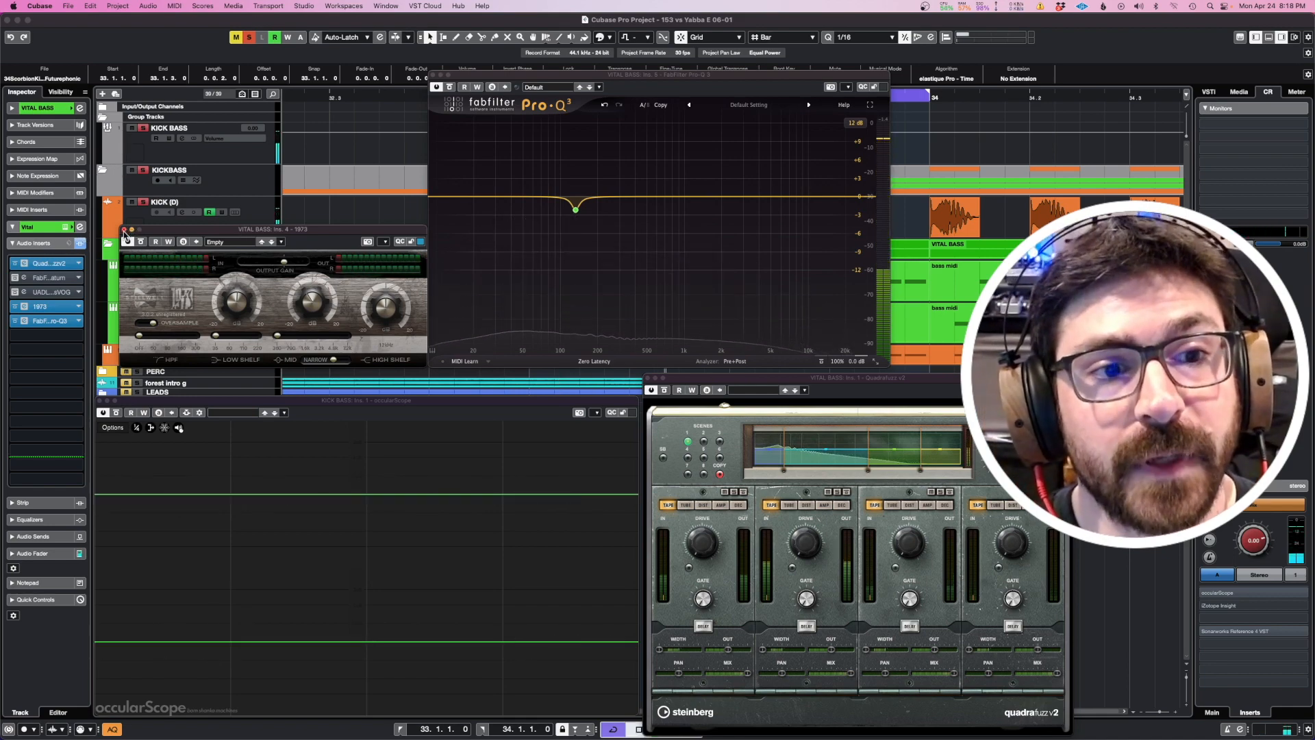
{"action": "left_click", "coordinate": [126, 230]}
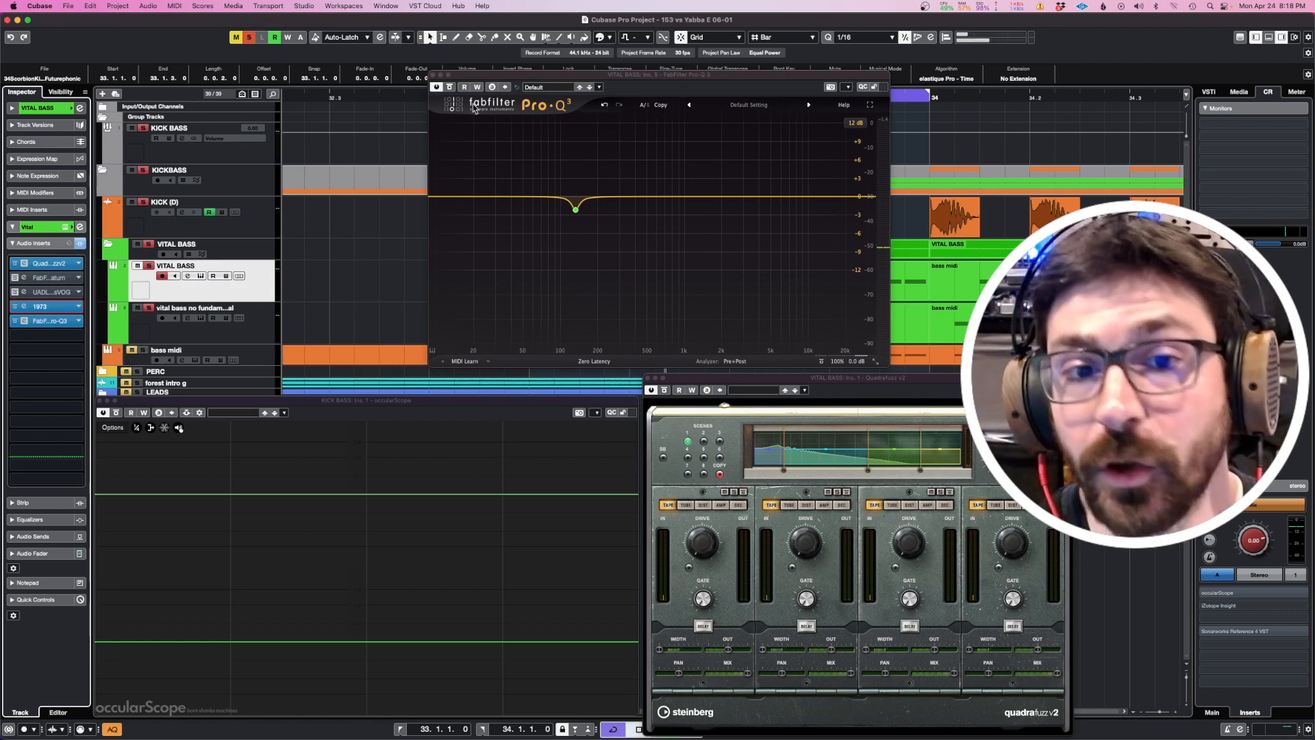
Audition the bass through Pro-Q 3 and review its phase mode options, keeping Zero Latency
{"action": "key", "text": "space"}
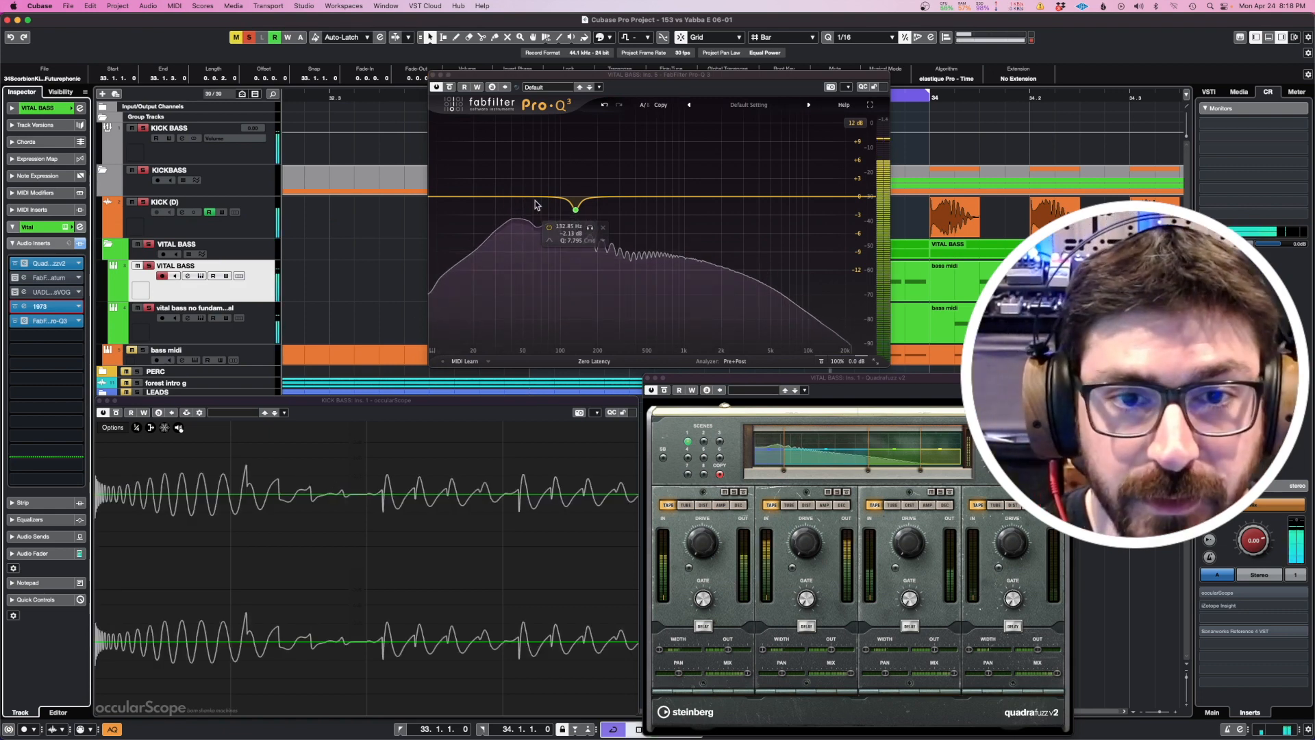
{"action": "key", "text": "space"}
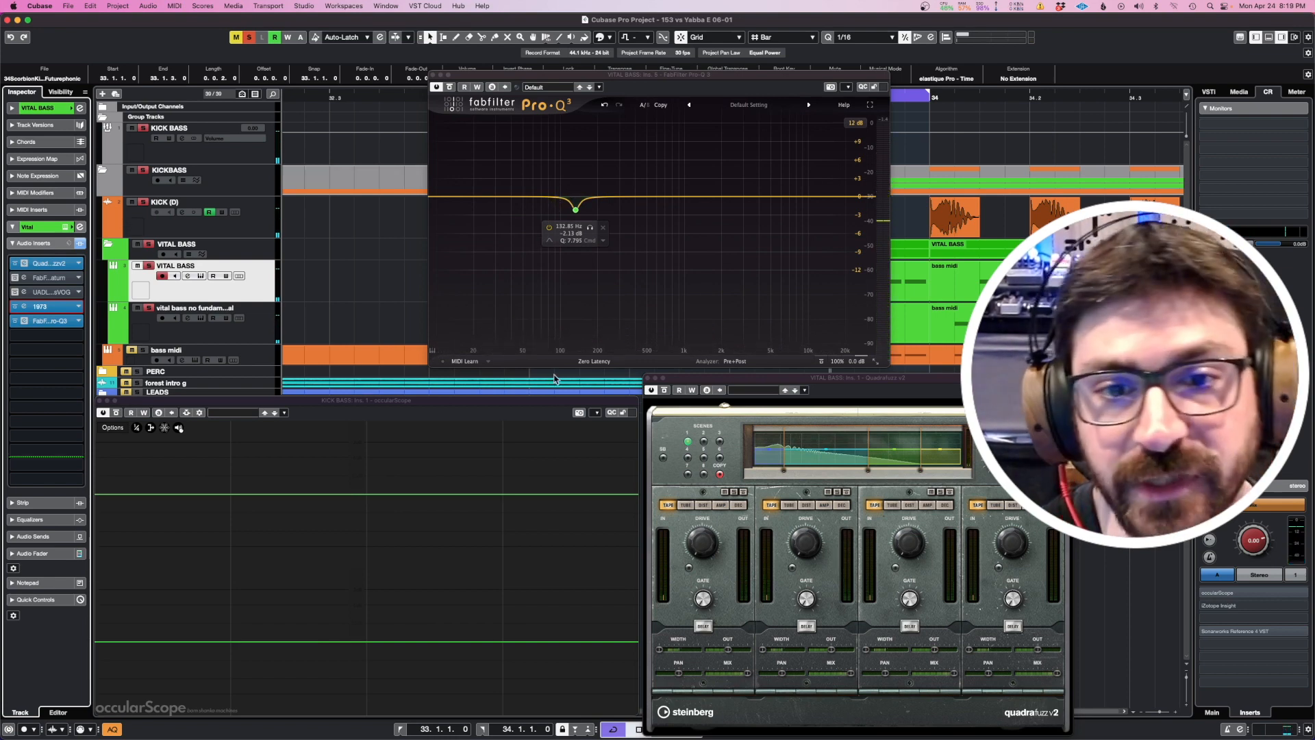
{"action": "left_click", "coordinate": [591, 363]}
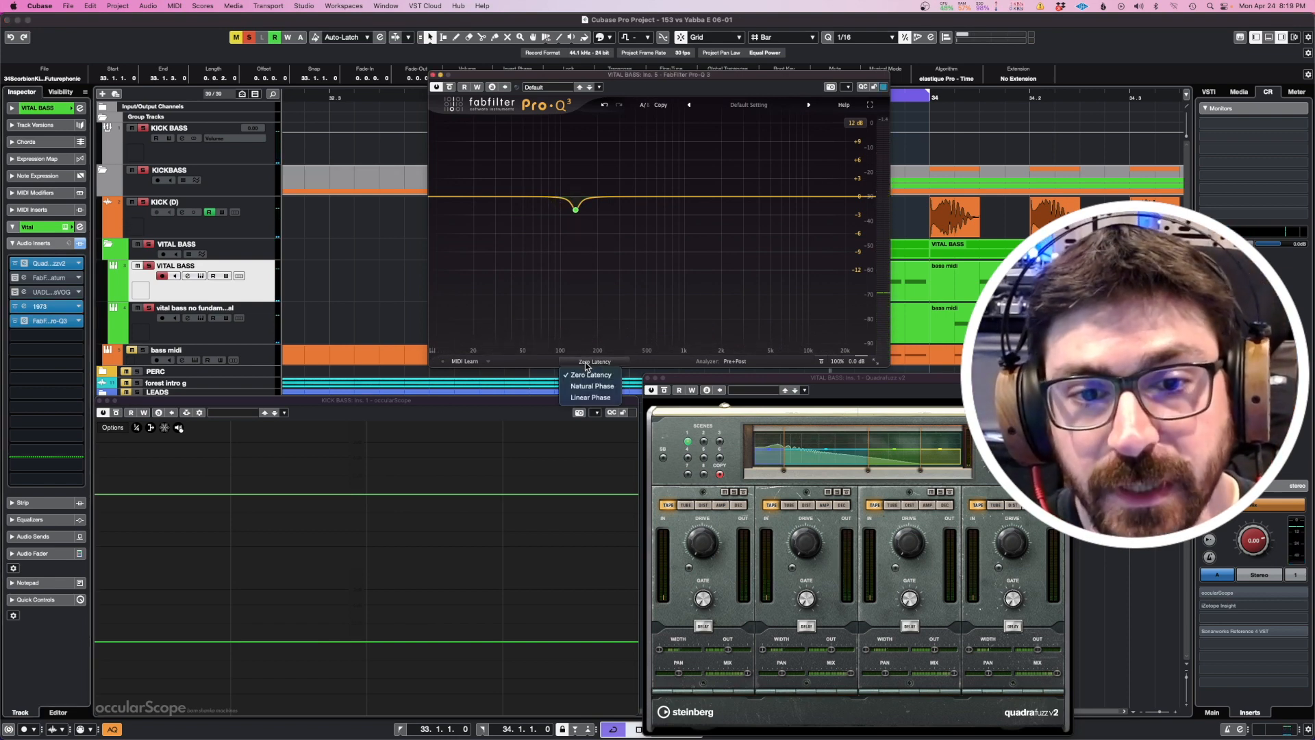
{"action": "left_click", "coordinate": [583, 275]}
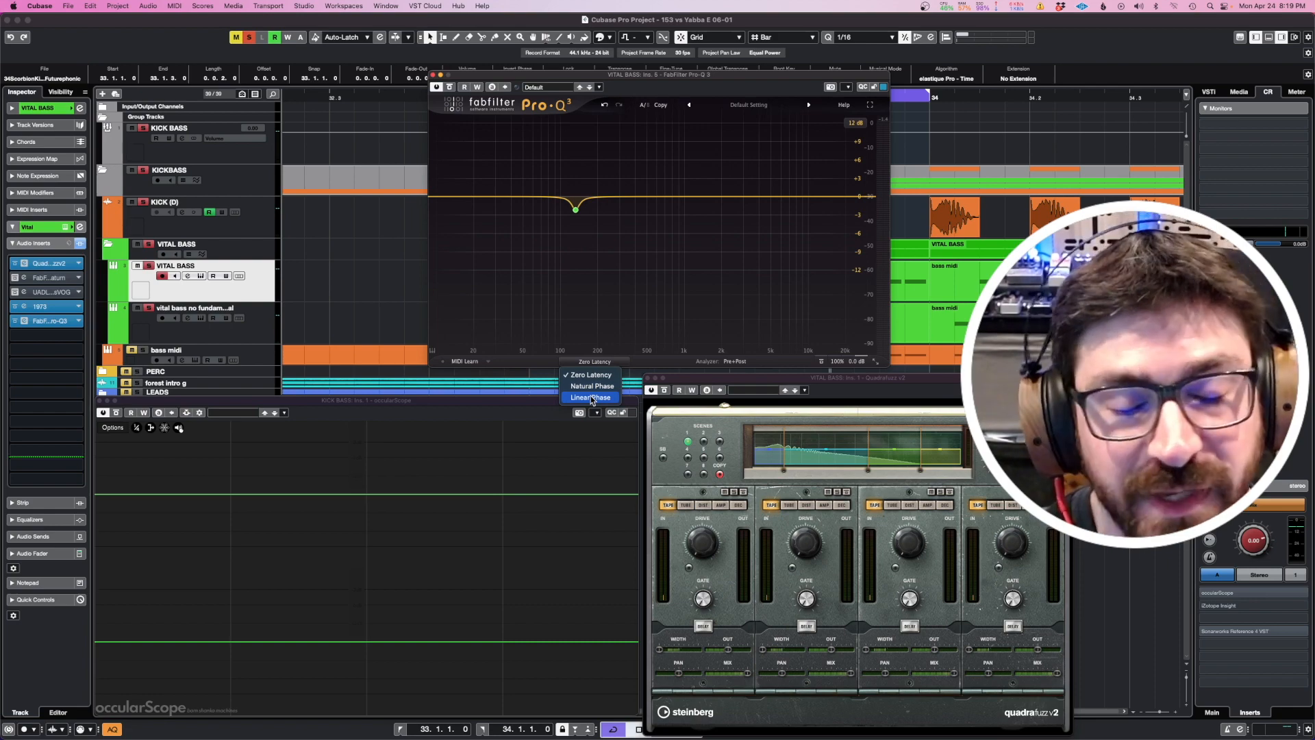
{"action": "left_click", "coordinate": [697, 264]}
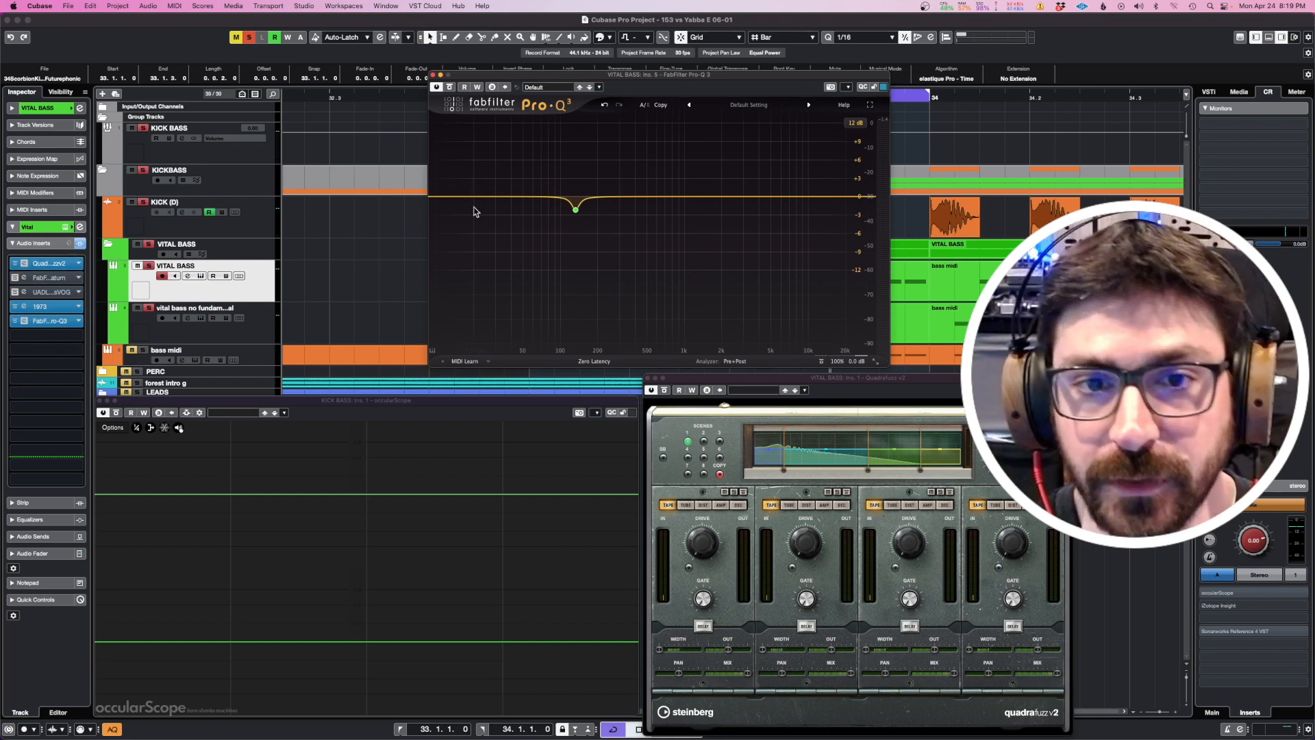
Try lowering the lowest band's level in Quadrafuzz v2 during playback, restore it, and open that band's Out value for editing
{"action": "key", "text": "space"}
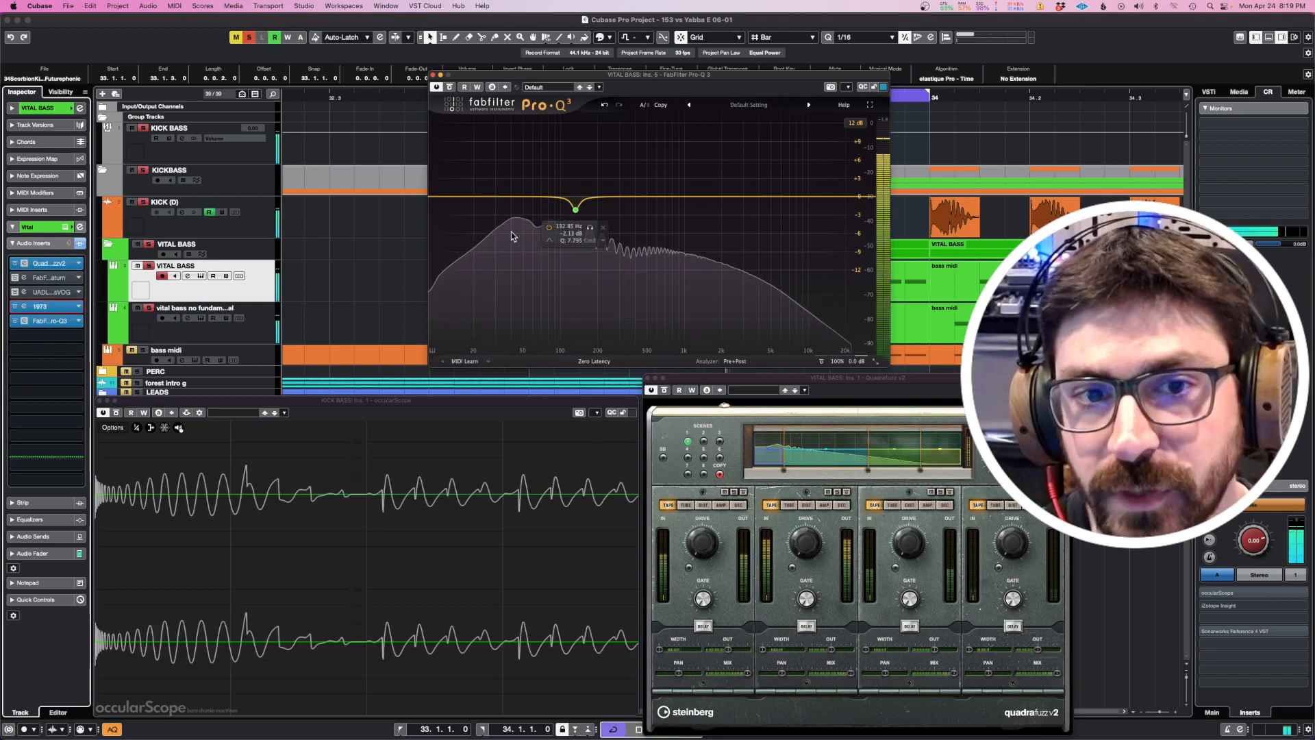
{"action": "left_click", "coordinate": [56, 264]}
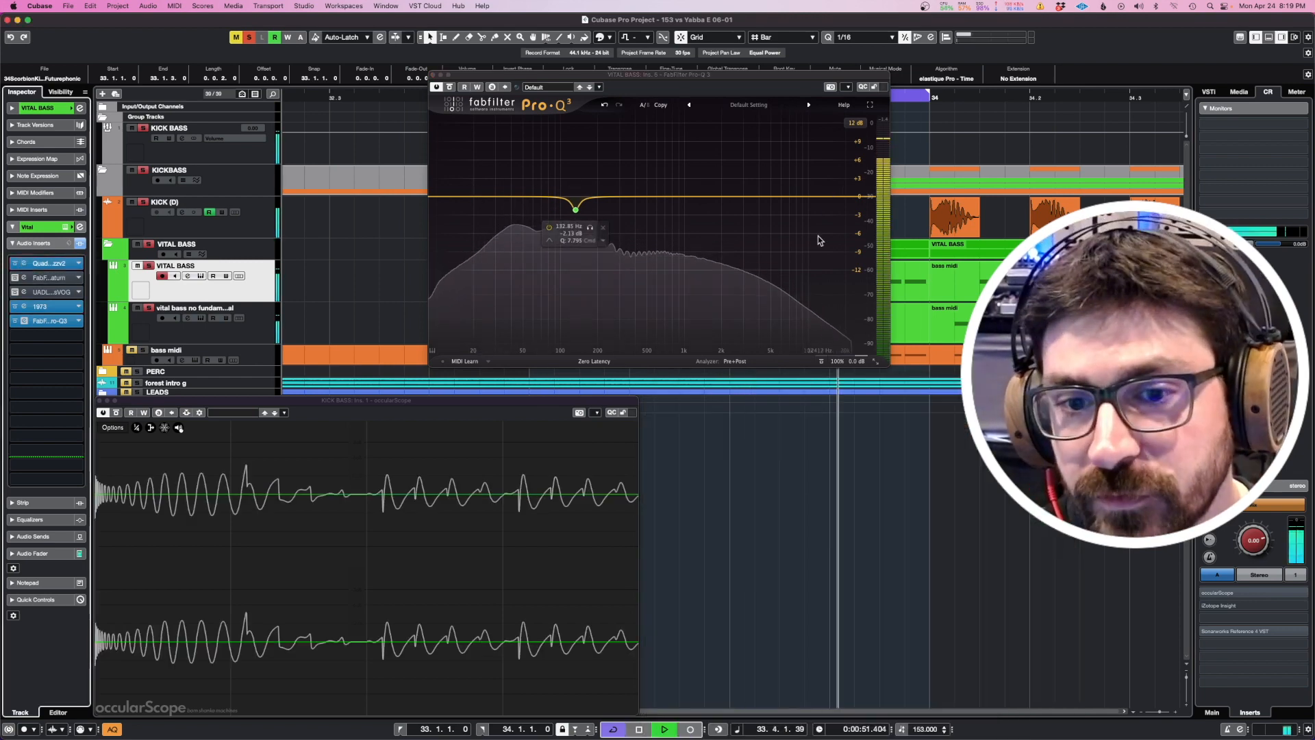
{"action": "left_click", "coordinate": [60, 264]}
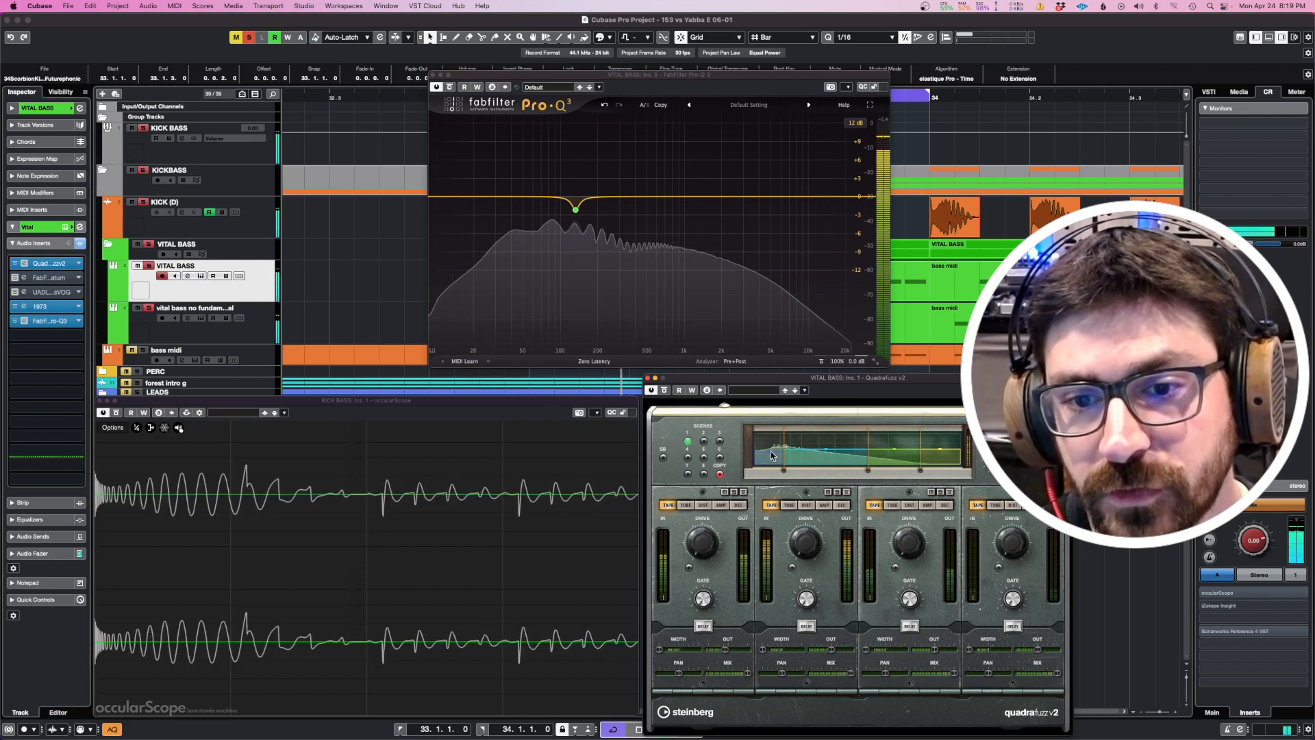
{"action": "left_click_drag", "start_coordinate": [770, 454], "coordinate": [770, 466]}
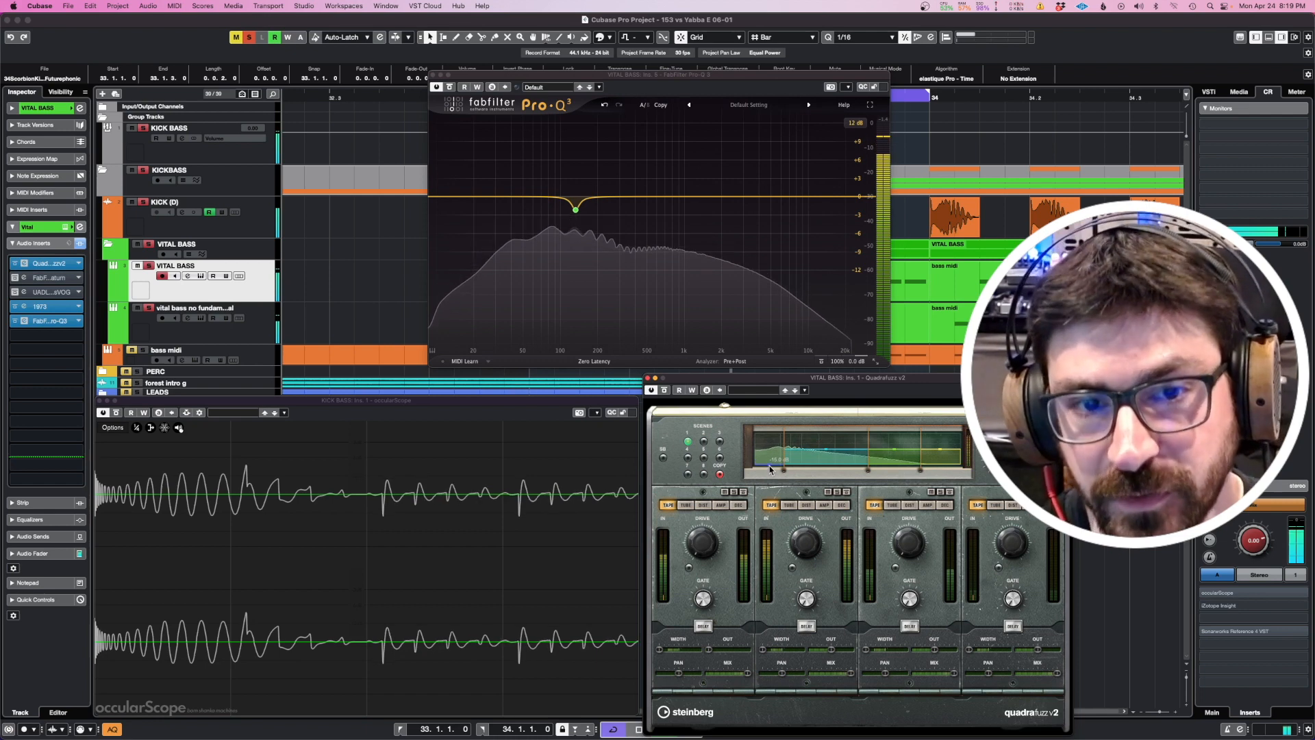
{"action": "left_click_drag", "start_coordinate": [770, 467], "coordinate": [770, 455]}
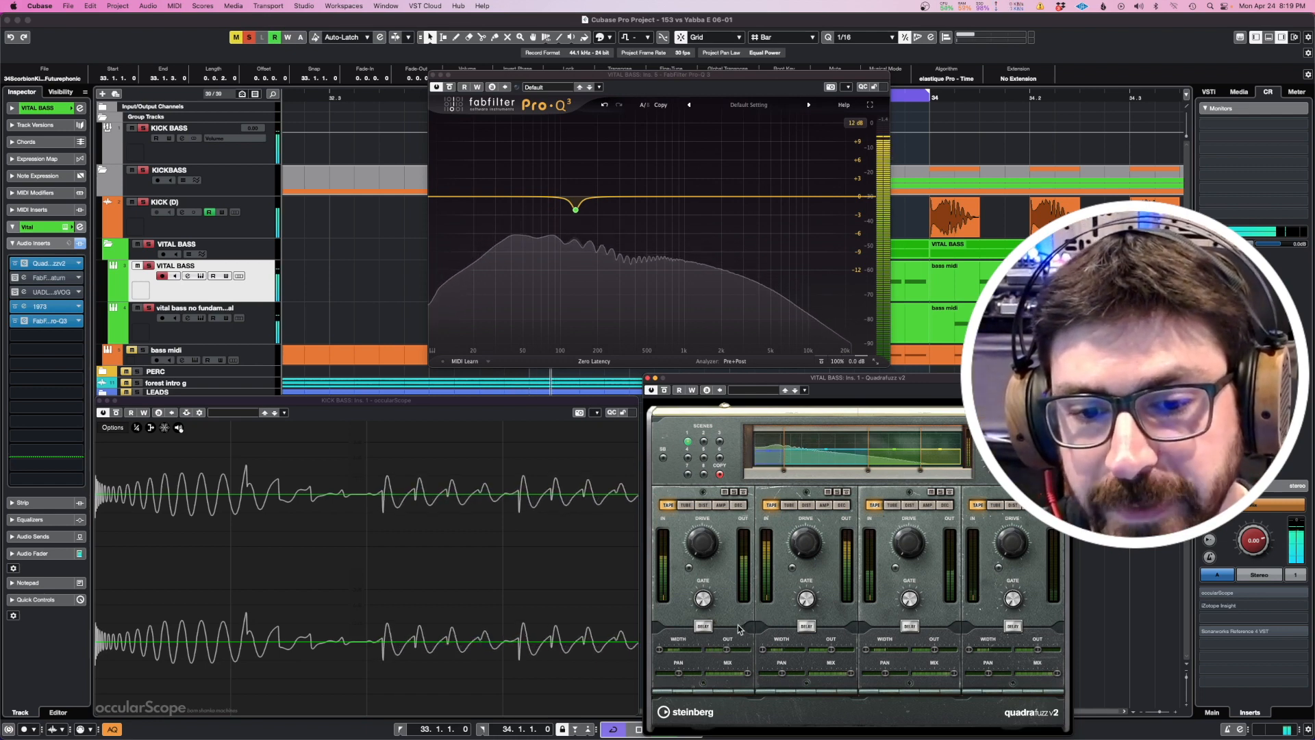
{"action": "double_click", "coordinate": [729, 656]}
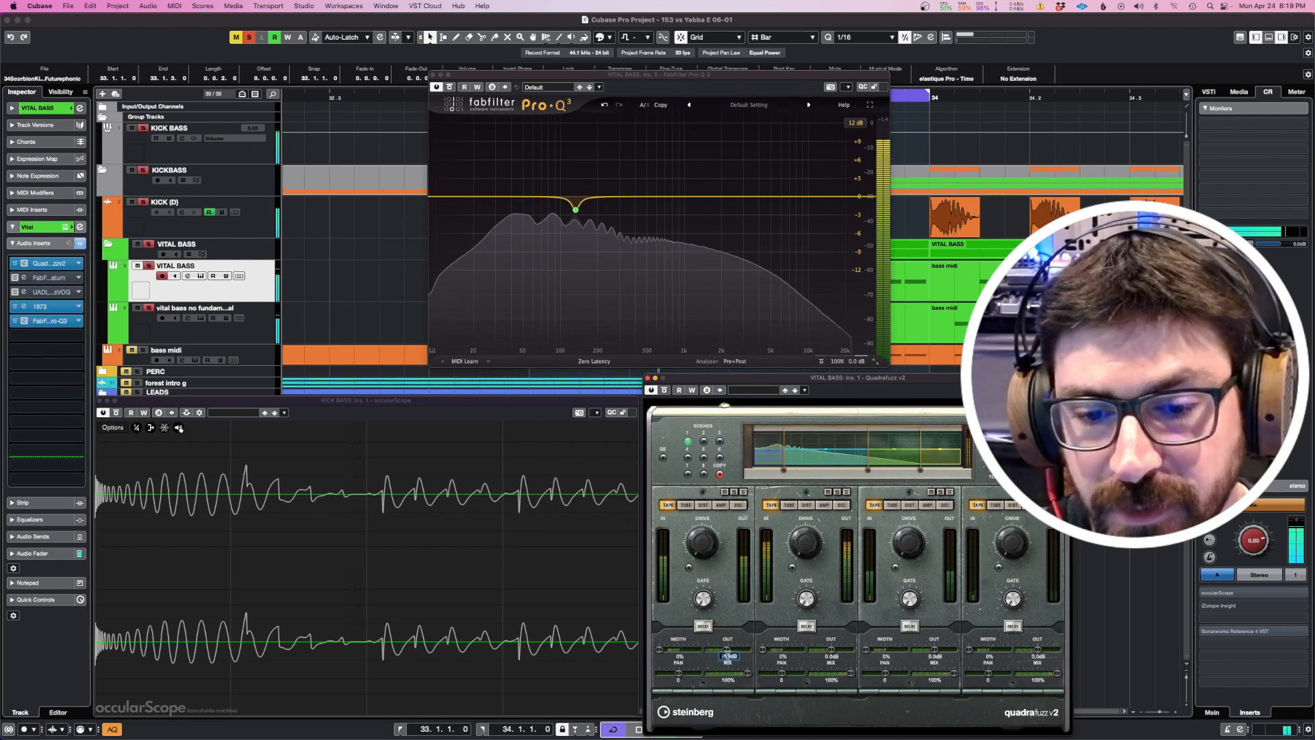
{"action": "key", "text": "space"}
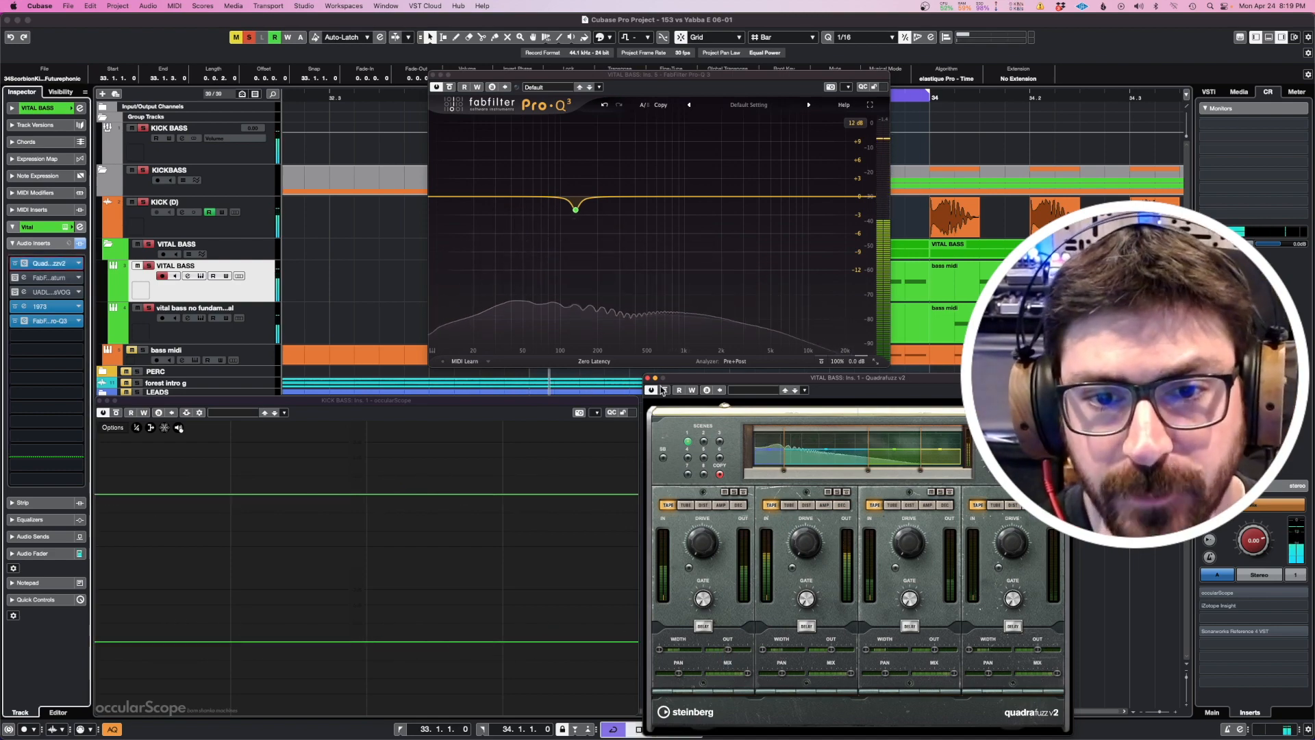
Close Quadrafuzz v2 and try adjusting the Band 1 level in FabFilter Saturn on VITAL BASS, auditioning it during playback
{"action": "left_click", "coordinate": [647, 378]}
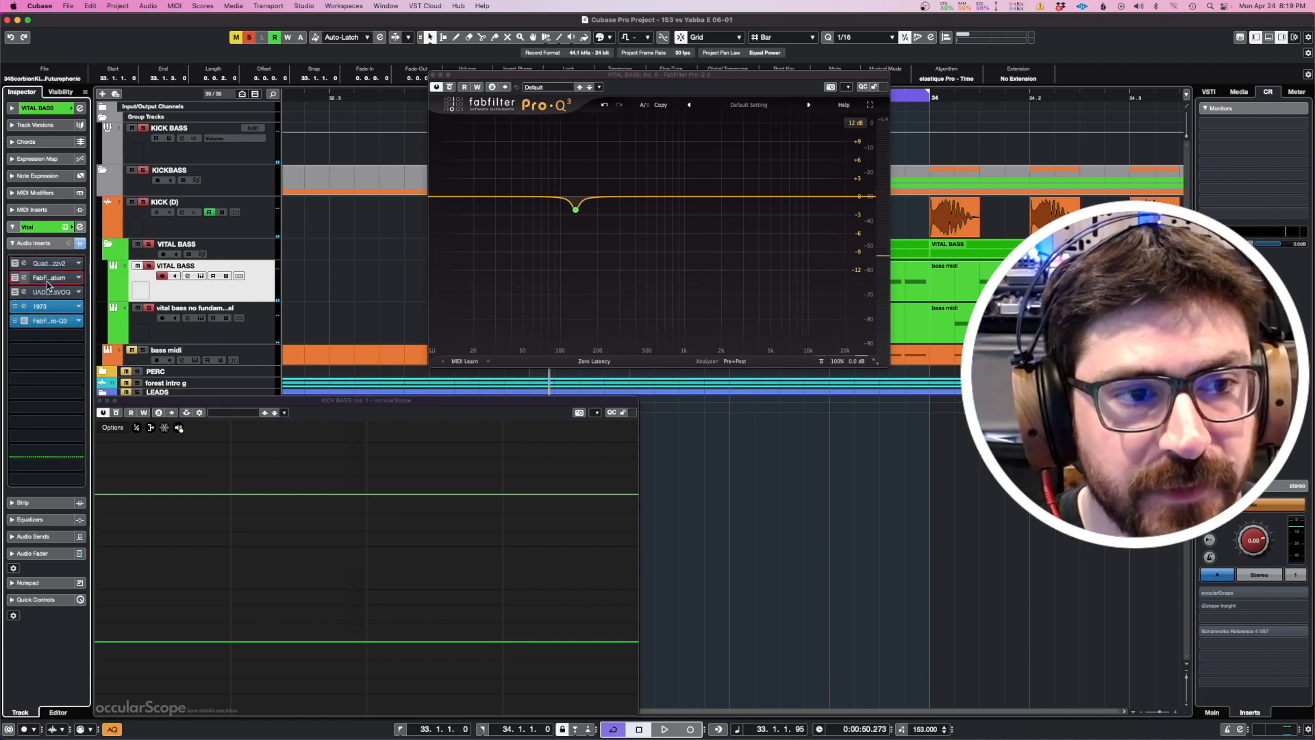
{"action": "left_click", "coordinate": [47, 280]}
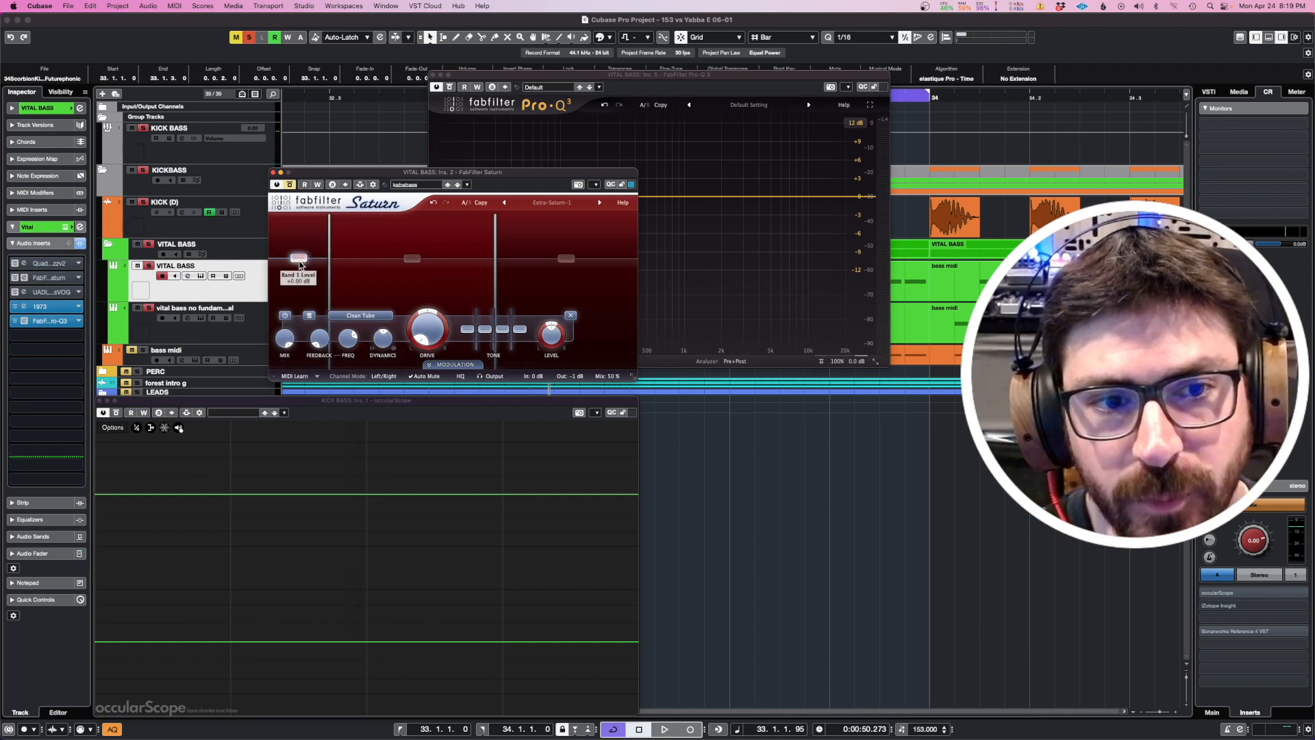
{"action": "left_click_drag", "start_coordinate": [299, 265], "coordinate": [300, 268]}
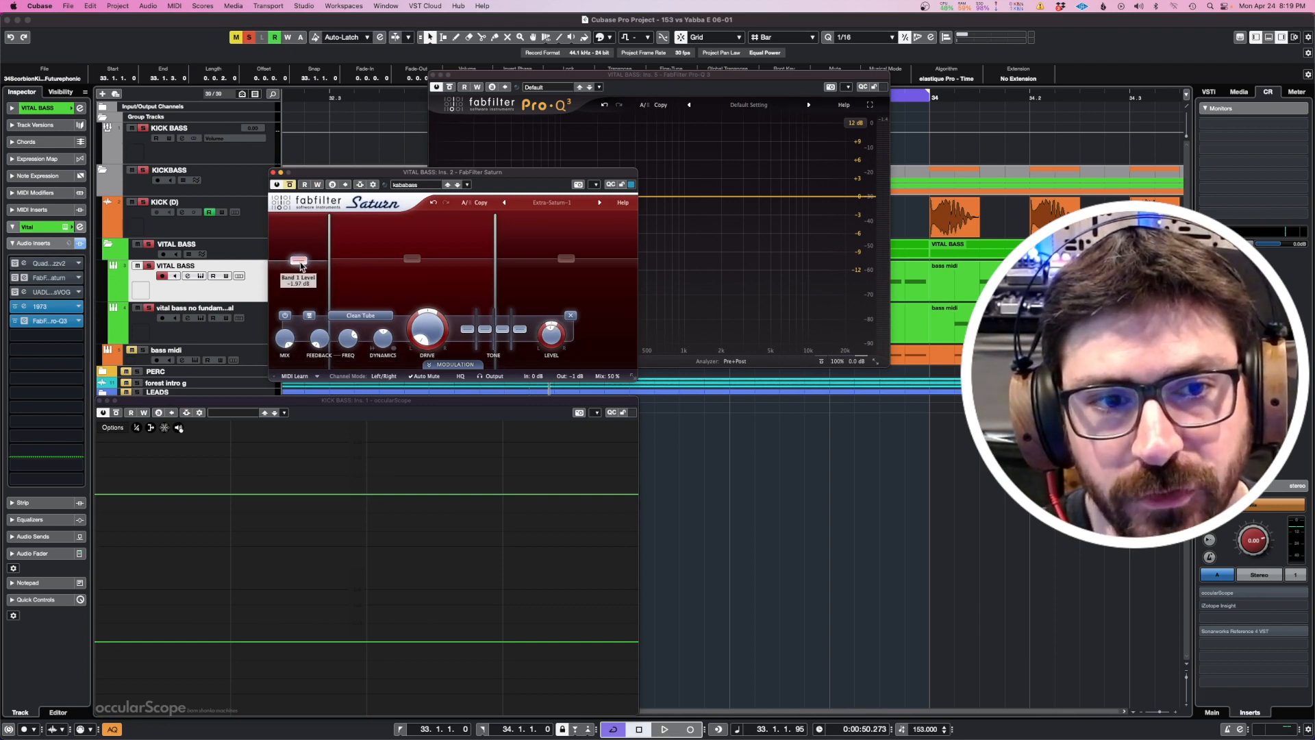
{"action": "left_click_drag", "start_coordinate": [305, 178], "coordinate": [542, 296]}
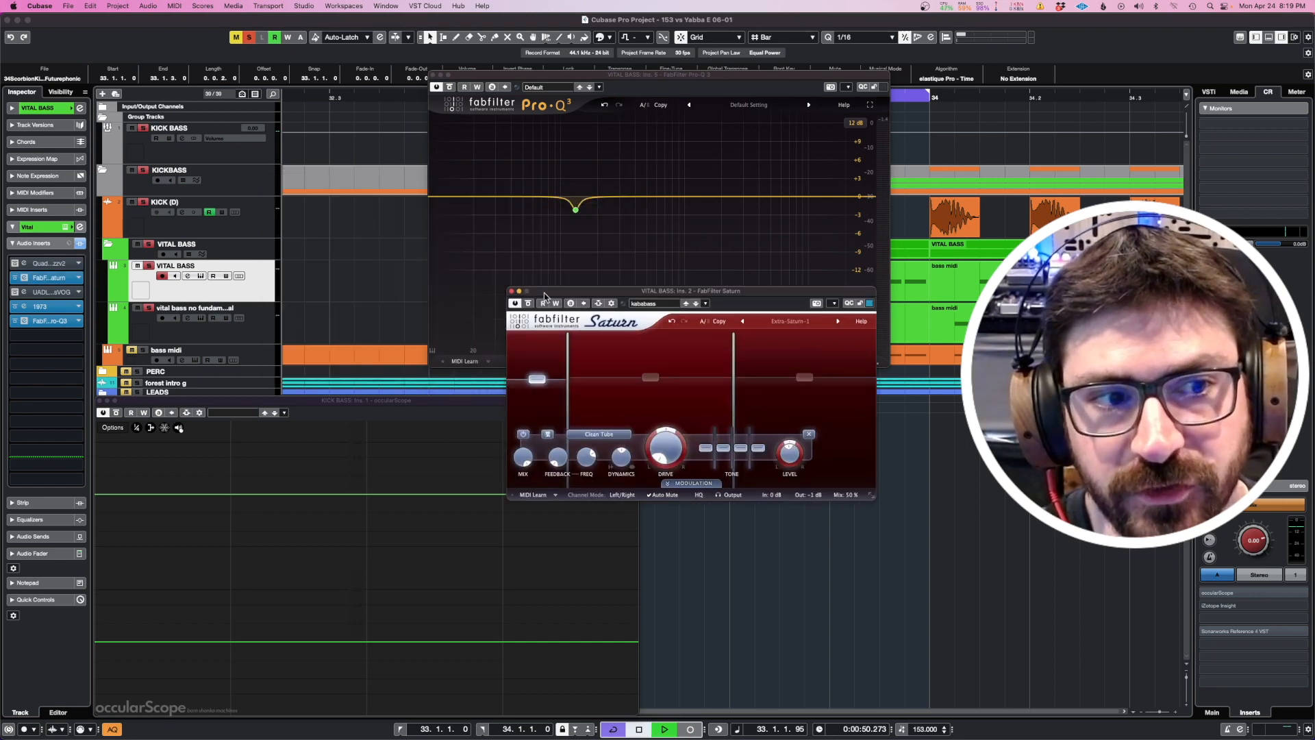
{"action": "key", "text": "space"}
{"action": "mouse_move", "coordinate": [535, 380]}
{"action": "left_mouse_down"}
{"action": "mouse_move", "coordinate": [539, 409]}
{"action": "mouse_move", "coordinate": [537, 385]}
{"action": "left_mouse_up"}
{"action": "double_click", "coordinate": [538, 385]}
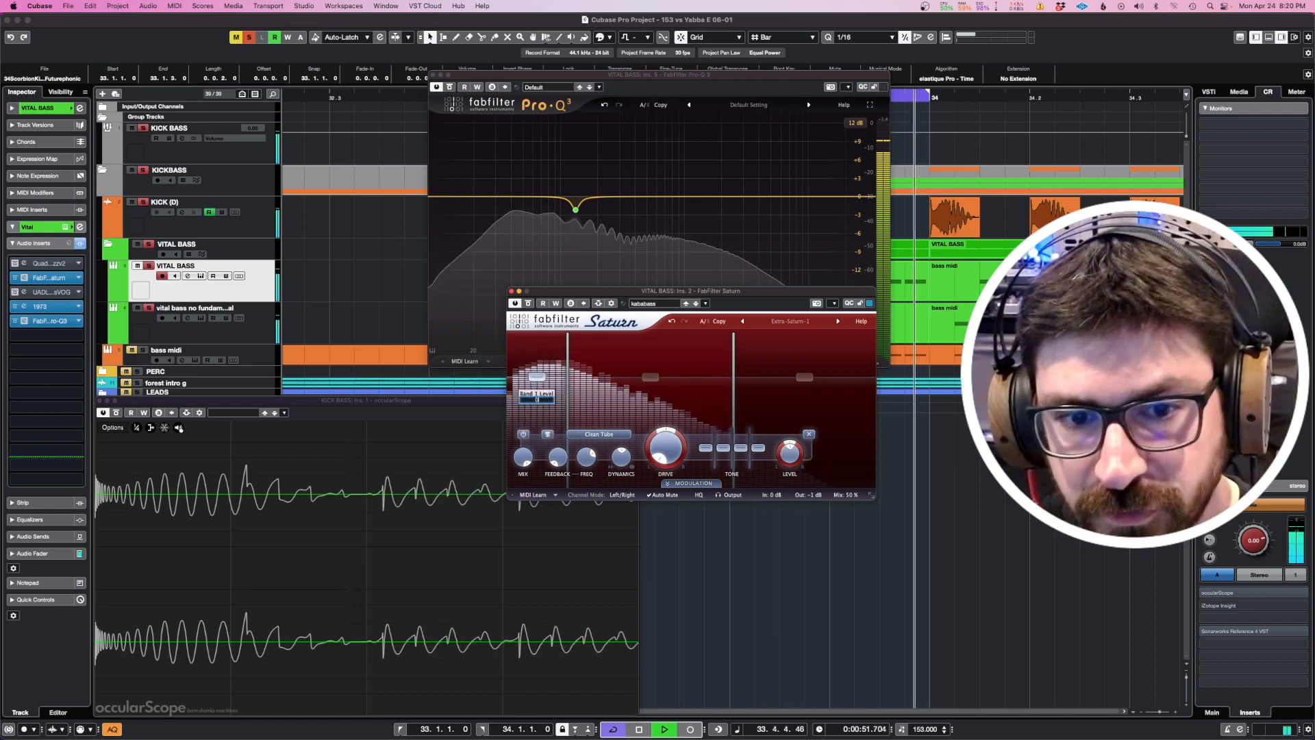
{"action": "key", "text": "Return"}
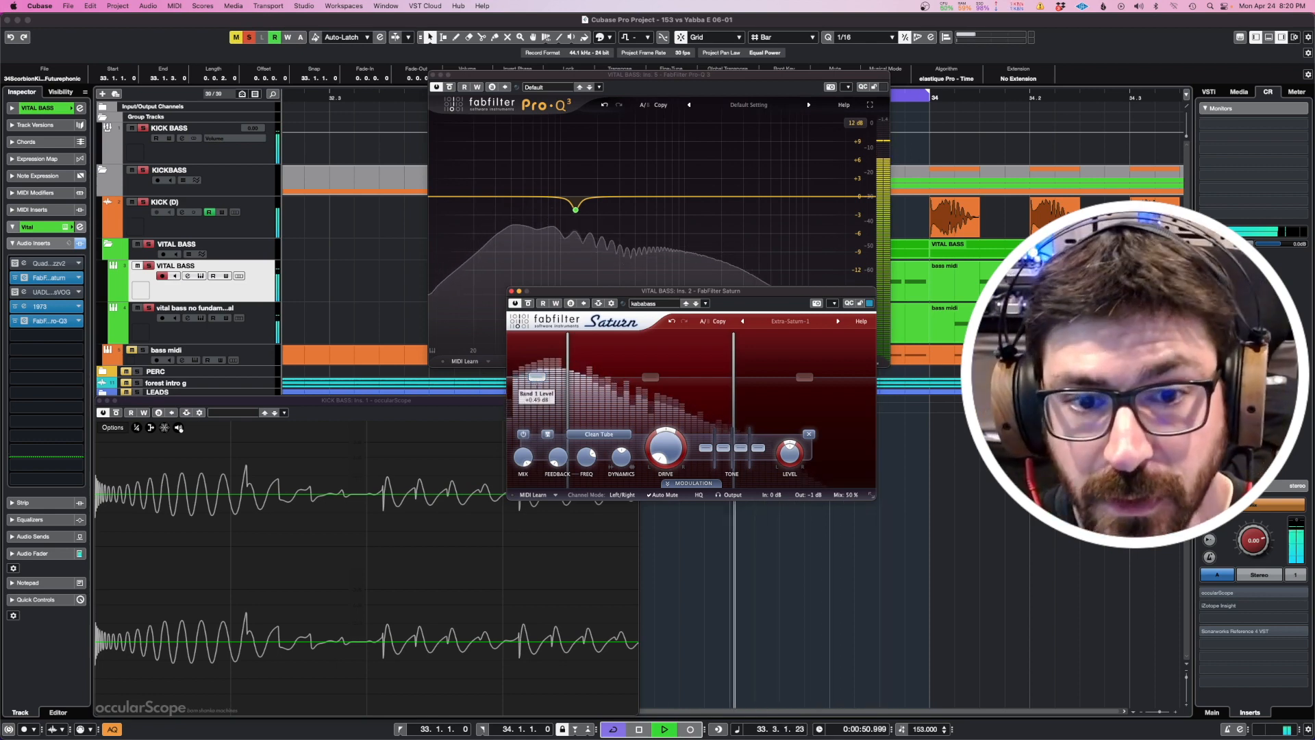
{"action": "key", "text": "space"}
Close the Saturn window and bypass its insert, leaving Quadrafuzz v2 active on VITAL BASS
{"action": "left_click_drag", "start_coordinate": [560, 295], "coordinate": [514, 302]}
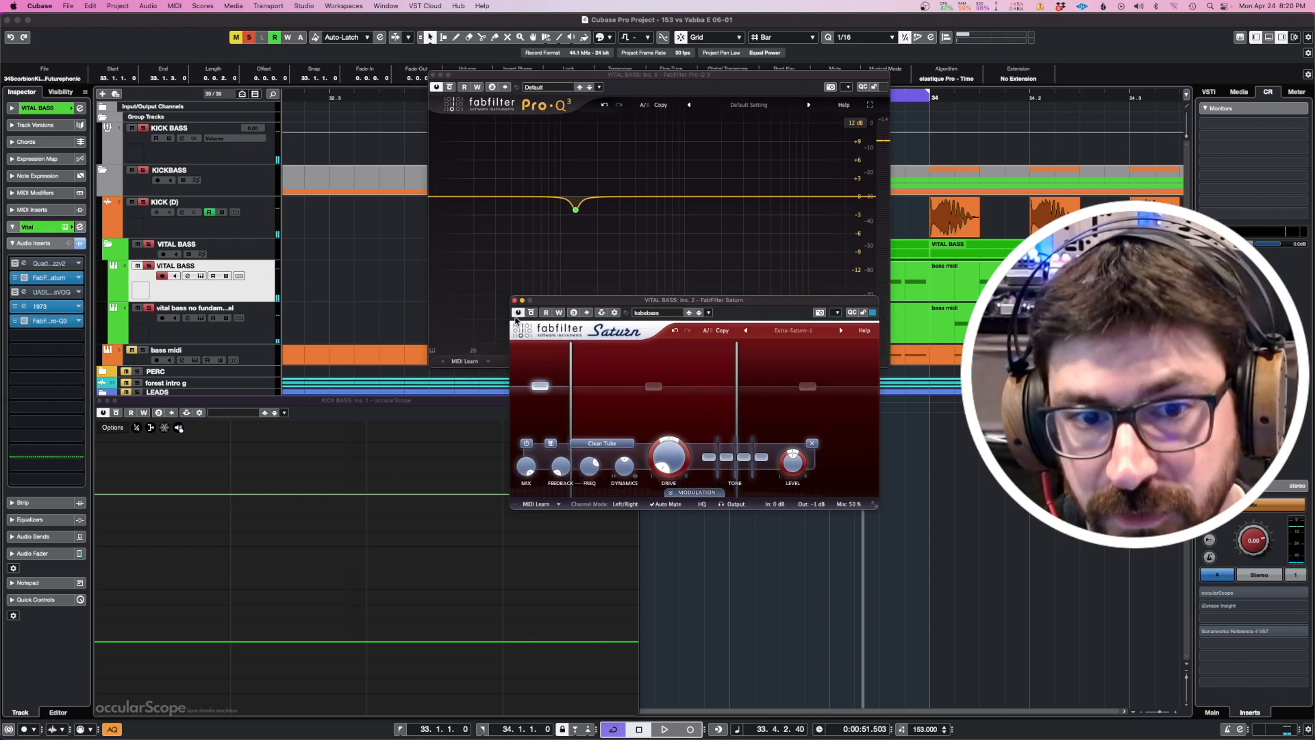
{"action": "left_click", "coordinate": [515, 301]}
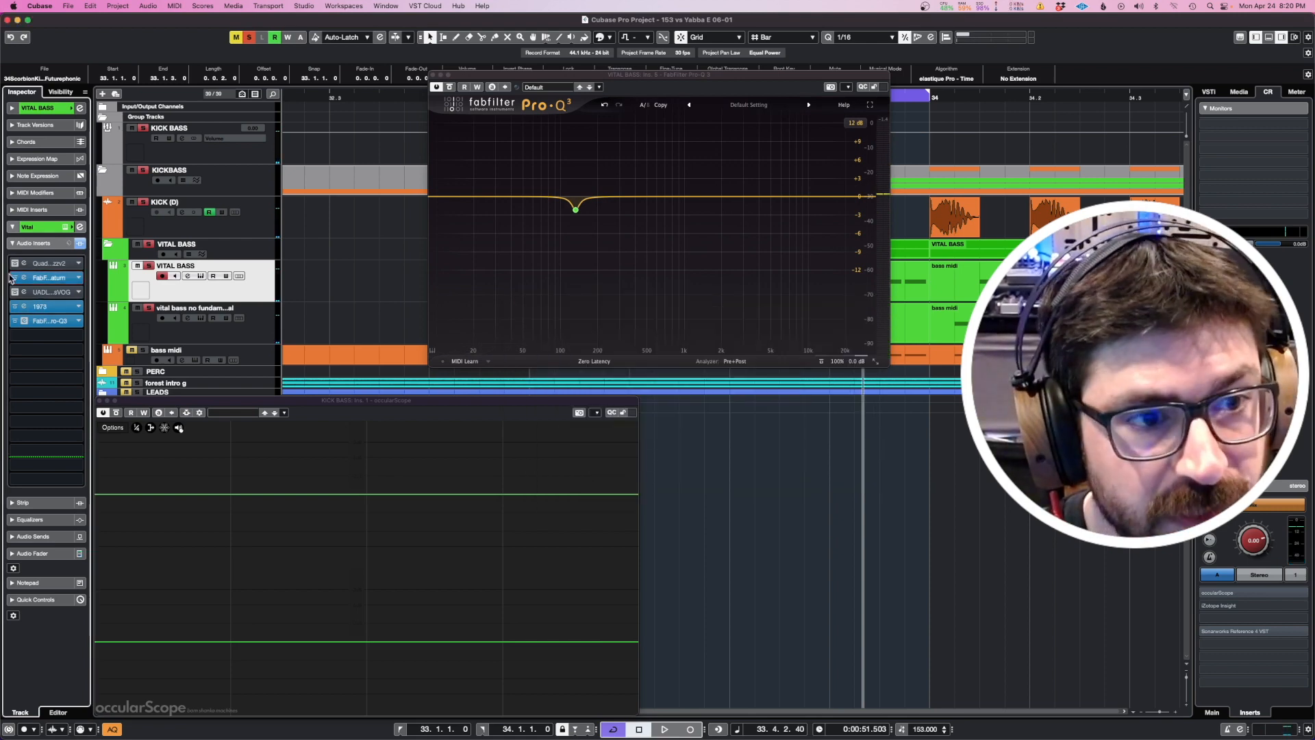
{"action": "left_click", "coordinate": [15, 277]}
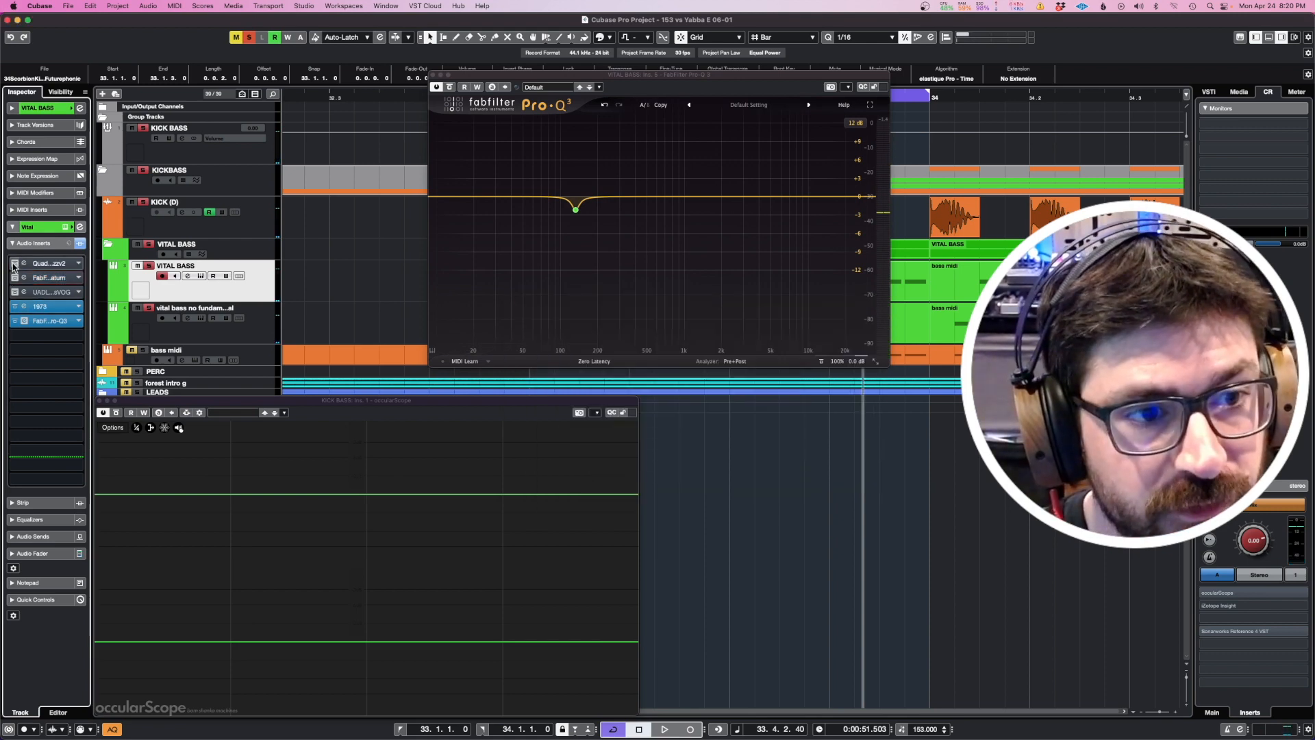
Open the bypassed UAD Little Labs VOG insert on VITAL BASS and audition the bass beside Pro-Q 3
{"action": "left_click", "coordinate": [41, 293]}
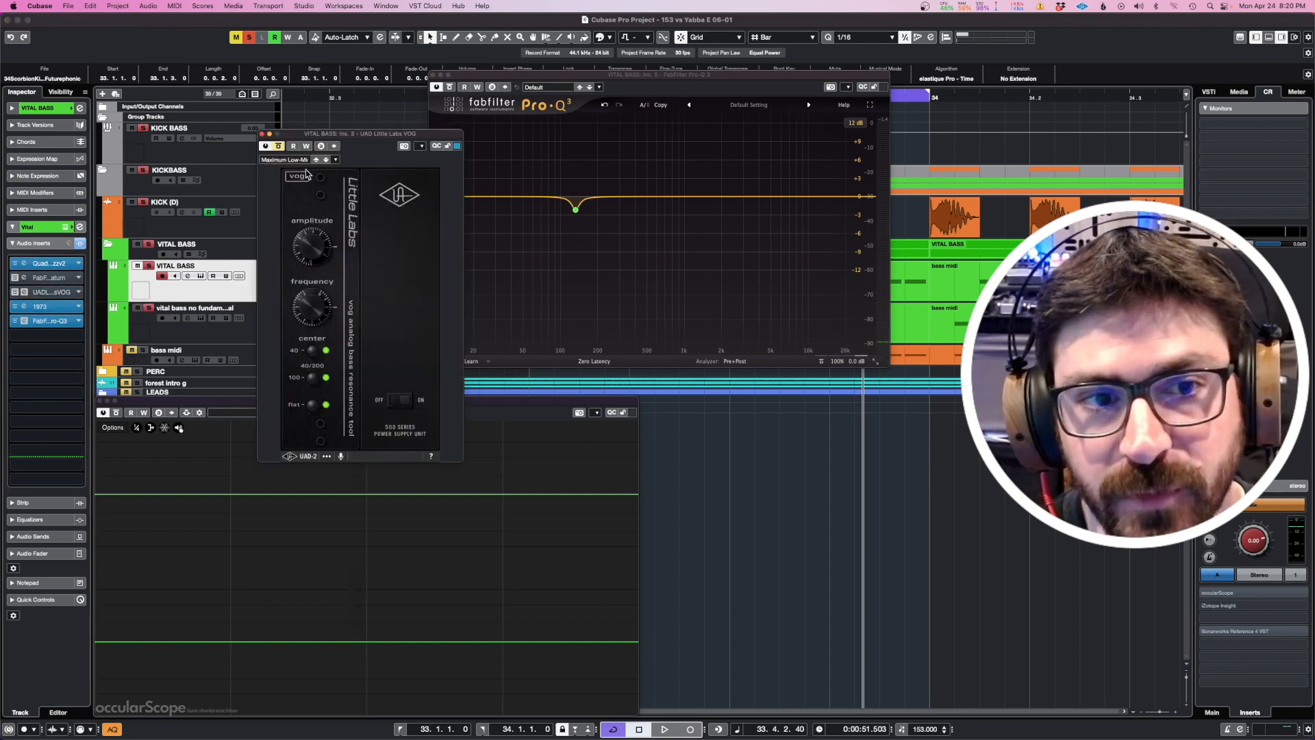
{"action": "left_click_drag", "start_coordinate": [330, 138], "coordinate": [297, 98]}
{"action": "key", "text": "space"}
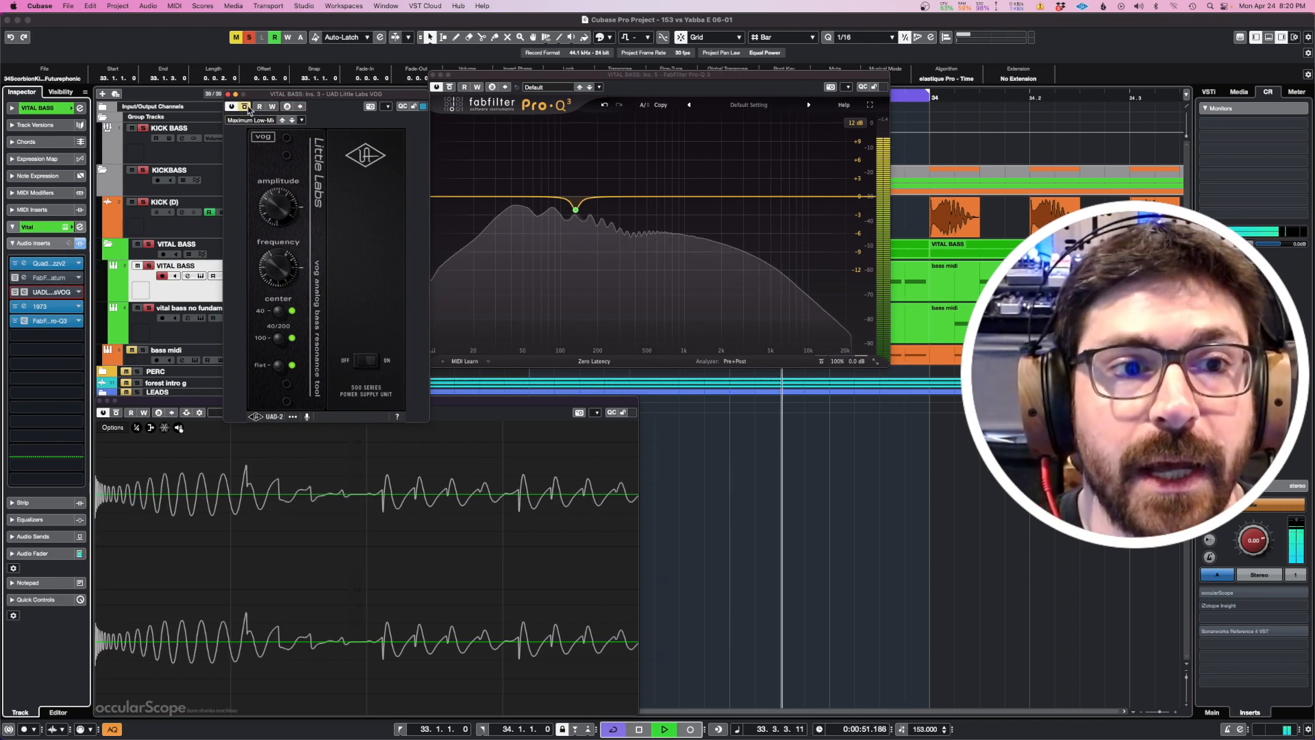
{"action": "key", "text": "space"}
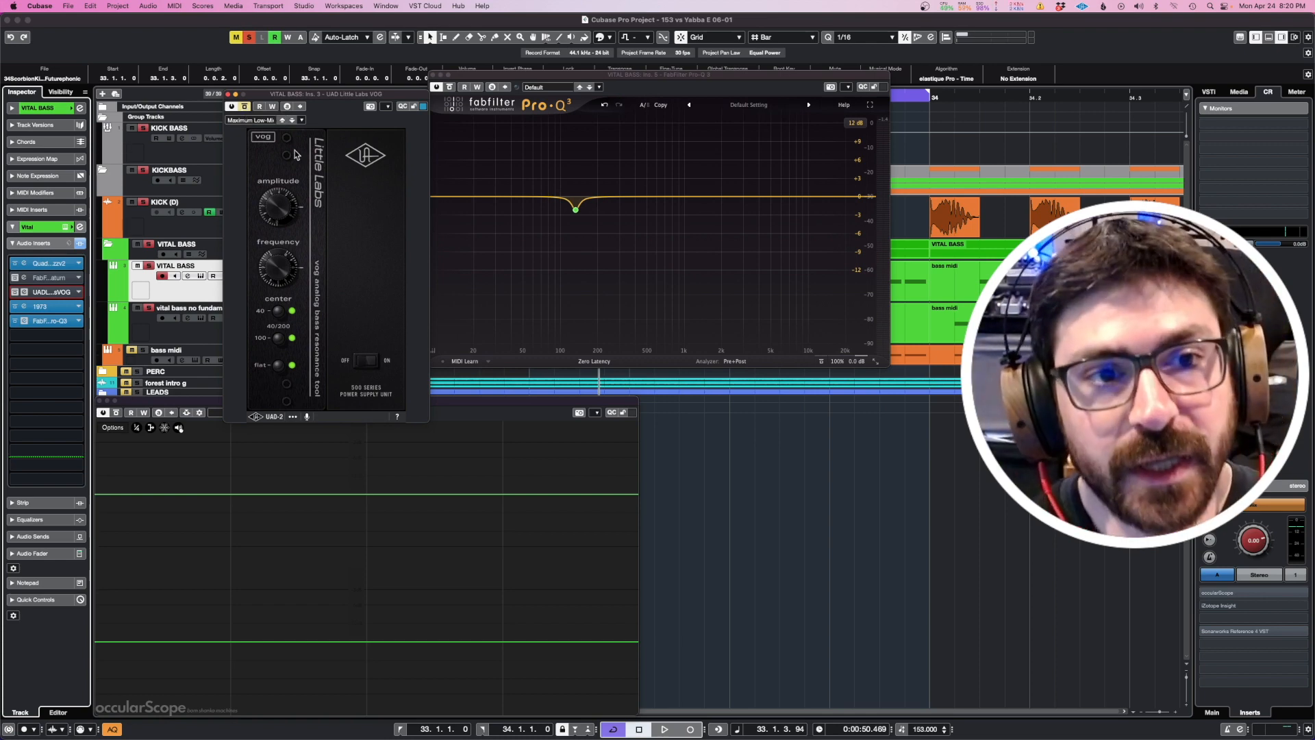
{"action": "left_click_drag", "start_coordinate": [321, 105], "coordinate": [337, 131]}
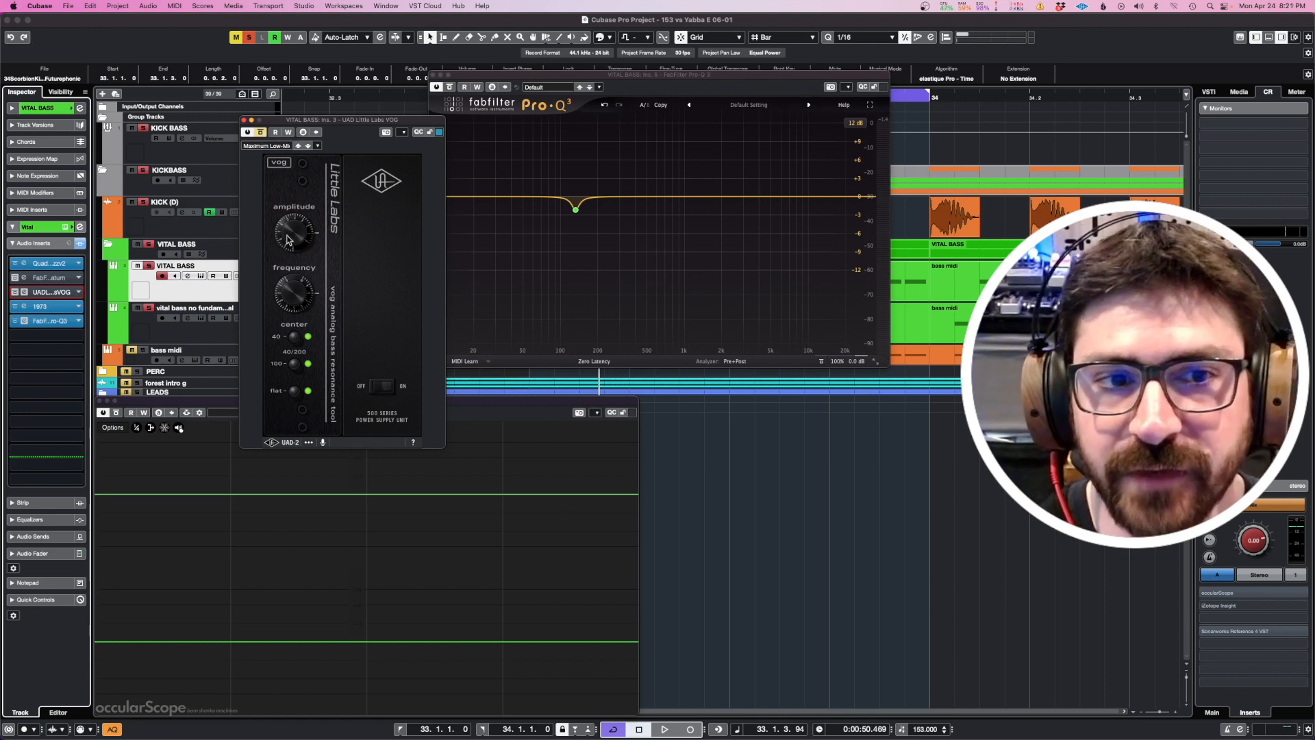
Activate the Little Labs VOG on VITAL BASS, audition it, and close the VOG and Pro-Q 3 windows
{"action": "left_click", "coordinate": [261, 132]}
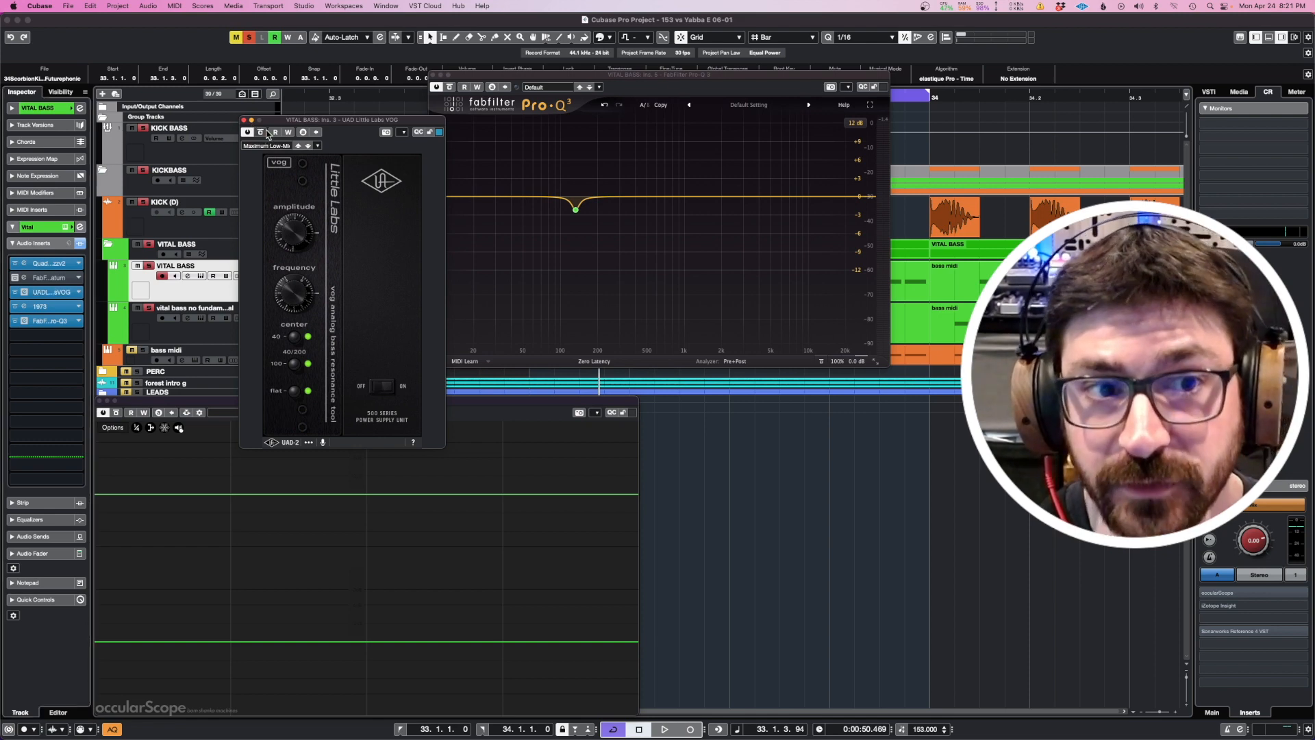
{"action": "key", "text": "space"}
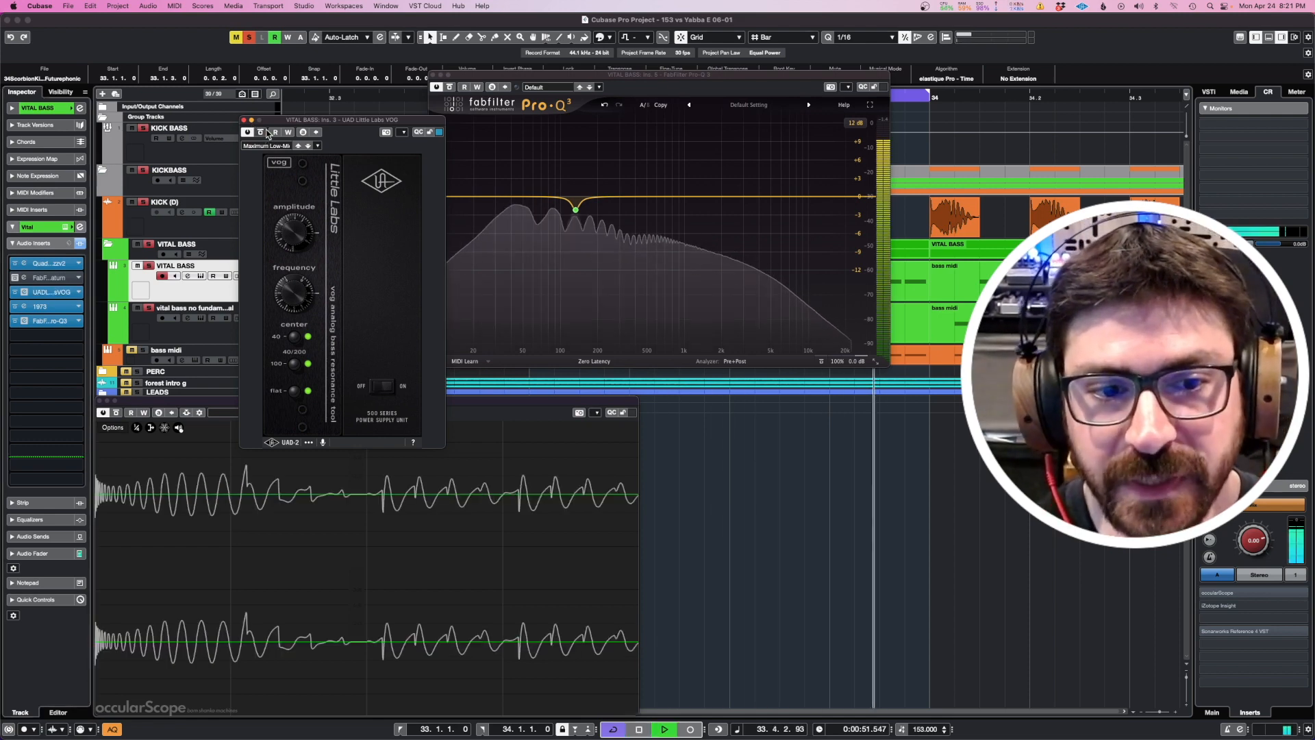
{"action": "left_click", "coordinate": [243, 121]}
{"action": "left_click", "coordinate": [432, 75]}
{"action": "key", "text": "space"}
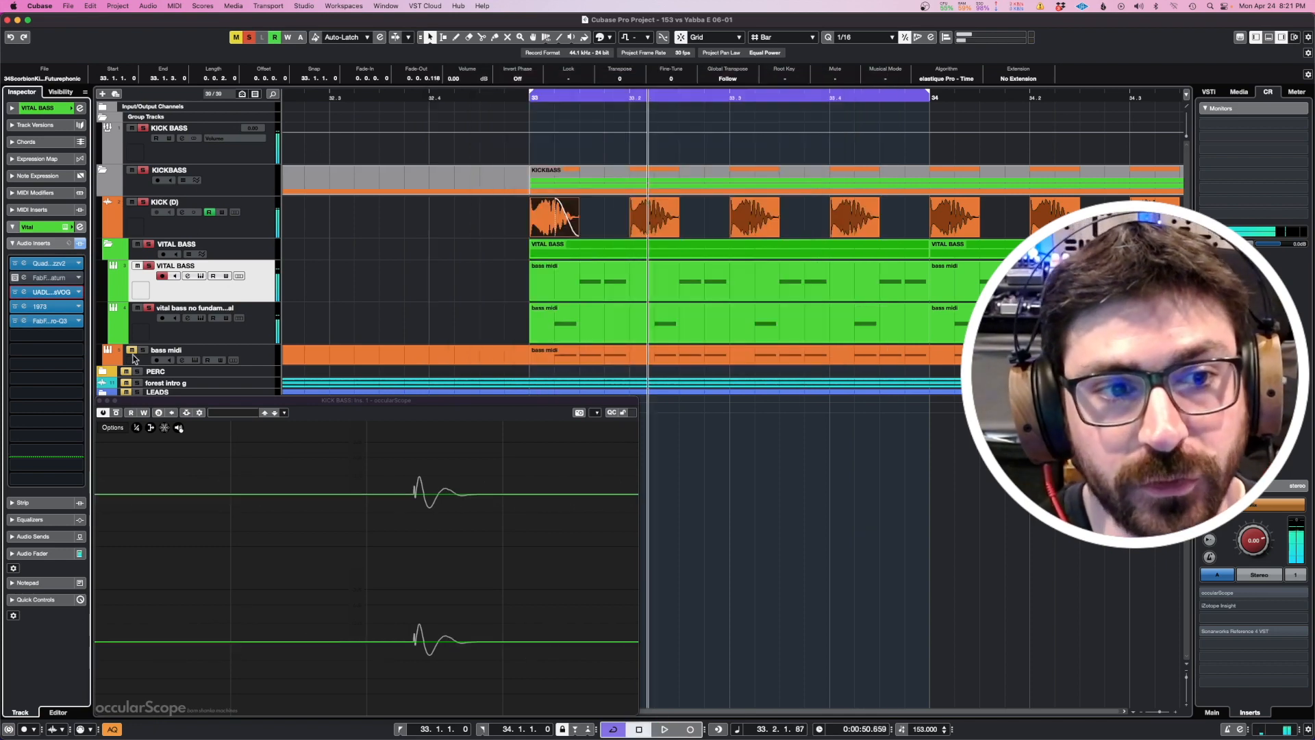
Activate the Quadrafuzz v2 insert on the vital bass no fundamental track during playback
{"action": "left_click", "coordinate": [178, 334]}
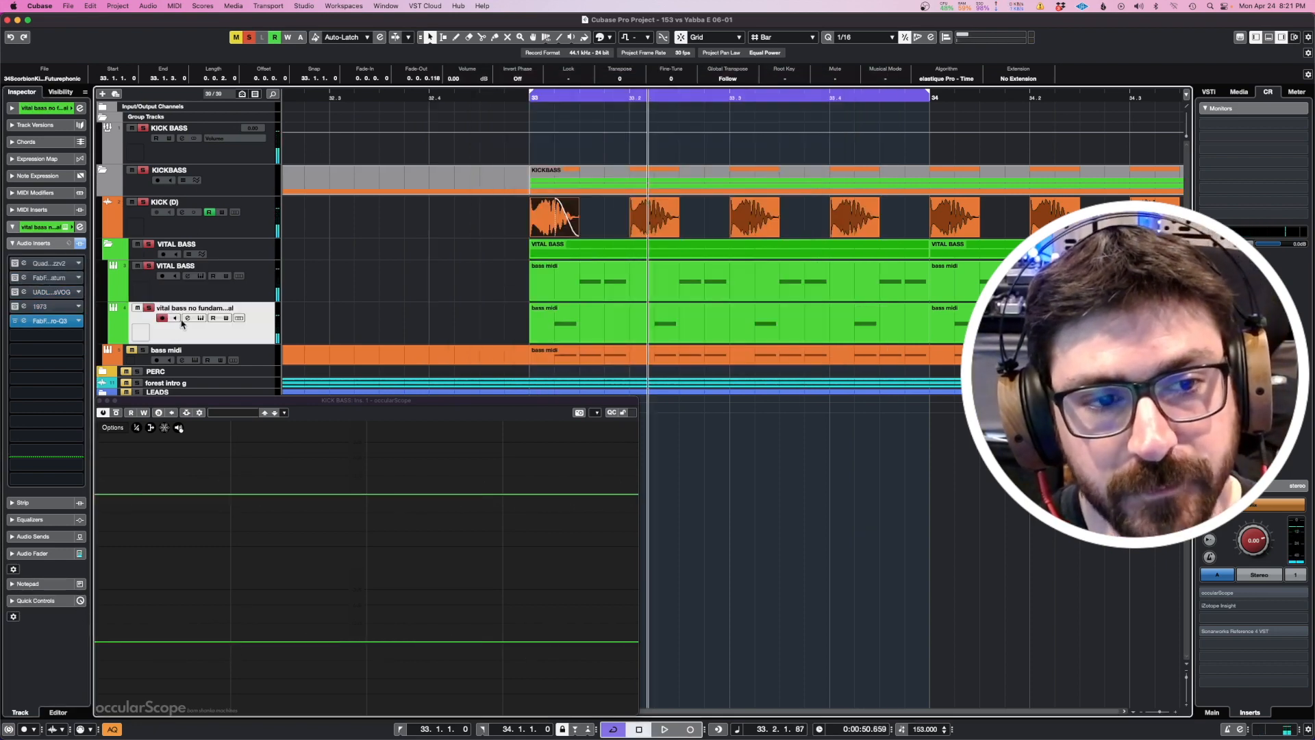
{"action": "key", "text": "space"}
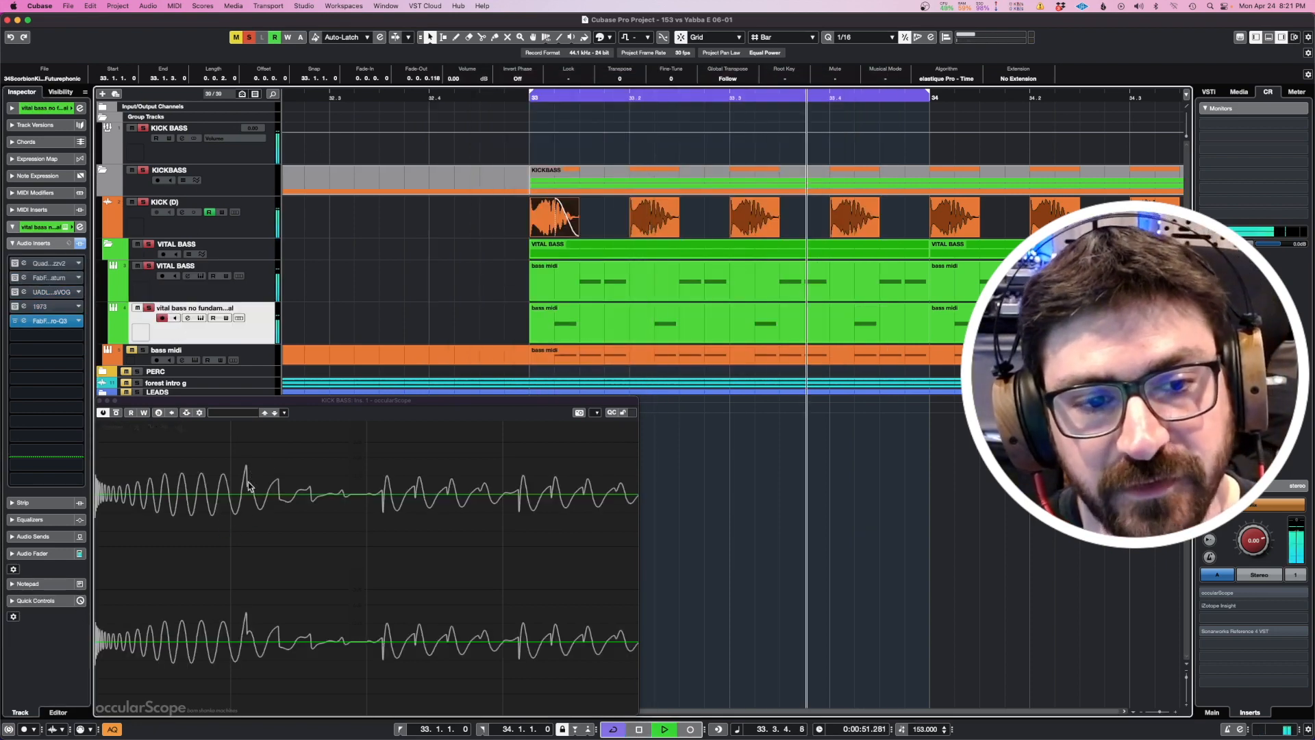
{"action": "left_click", "coordinate": [15, 264]}
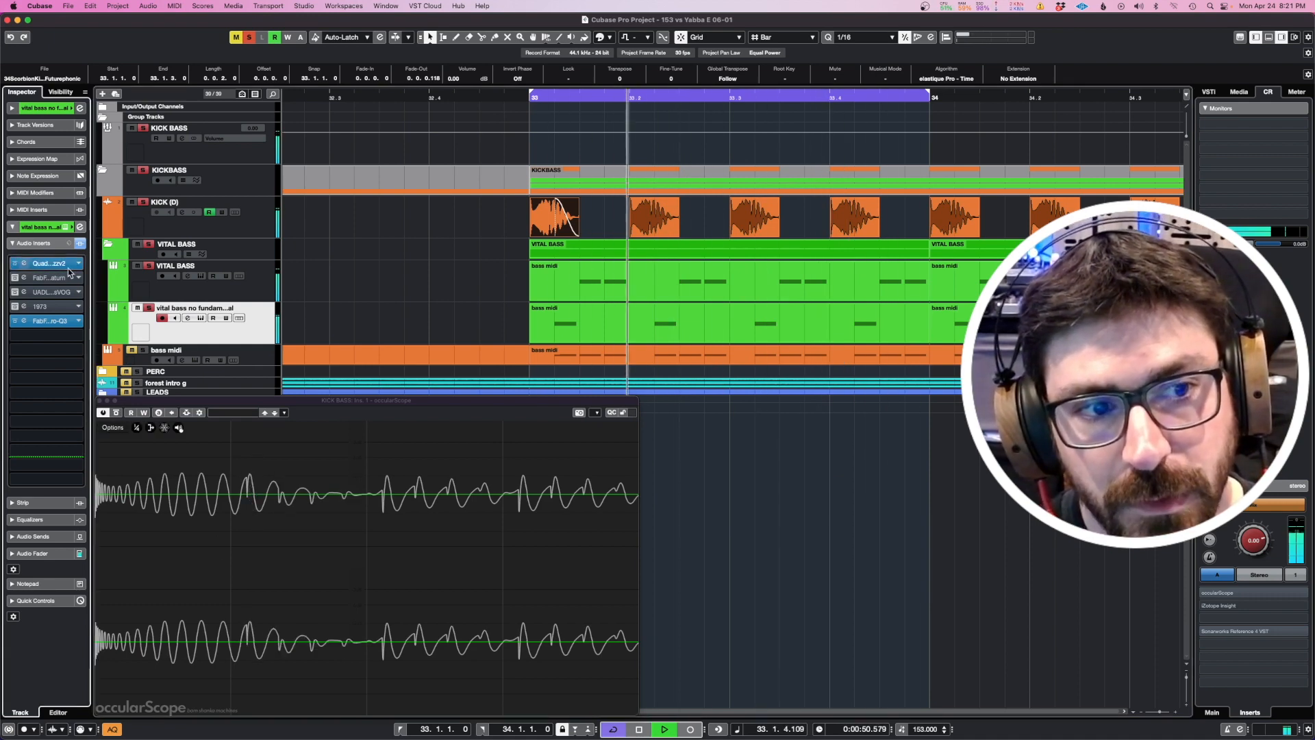
Open Quadrafuzz v2 on the no fundamental track and compare the waveform in occularScope with the effect bypassed and active
{"action": "left_click", "coordinate": [39, 266]}
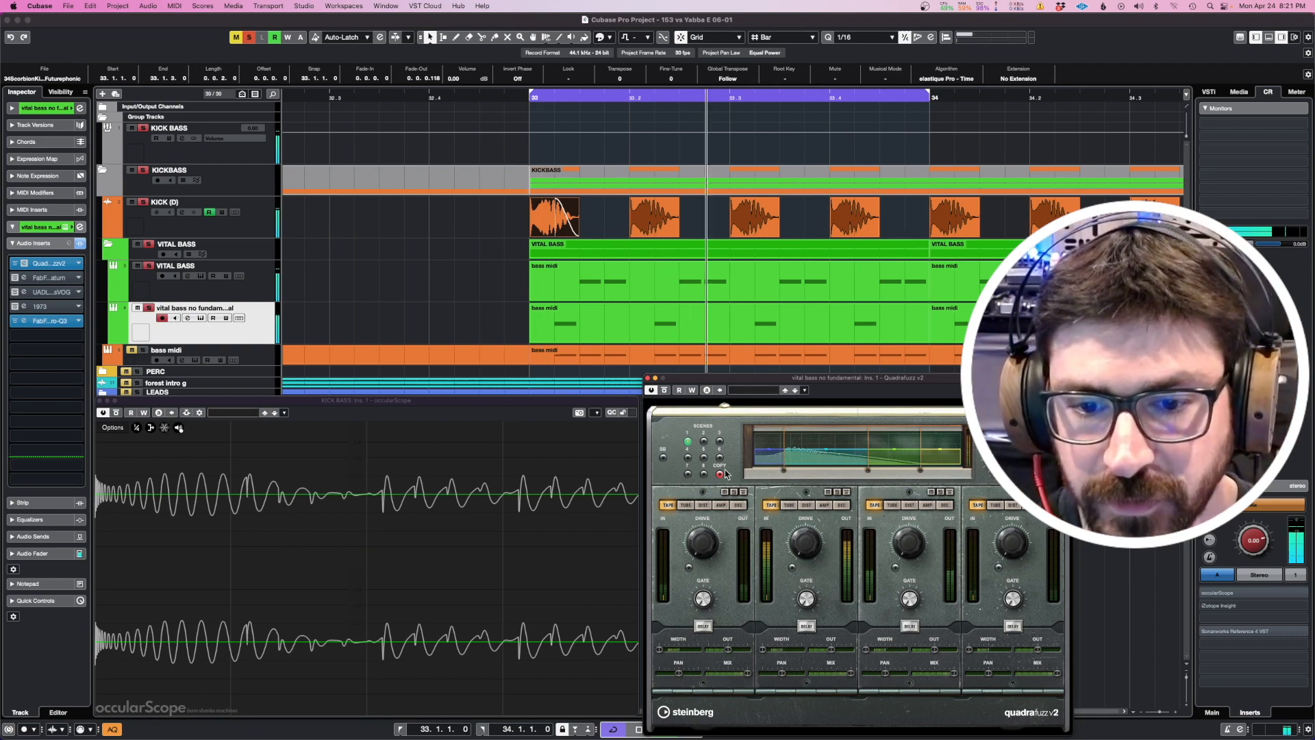
{"action": "left_click", "coordinate": [666, 391]}
{"action": "left_click", "coordinate": [666, 393]}
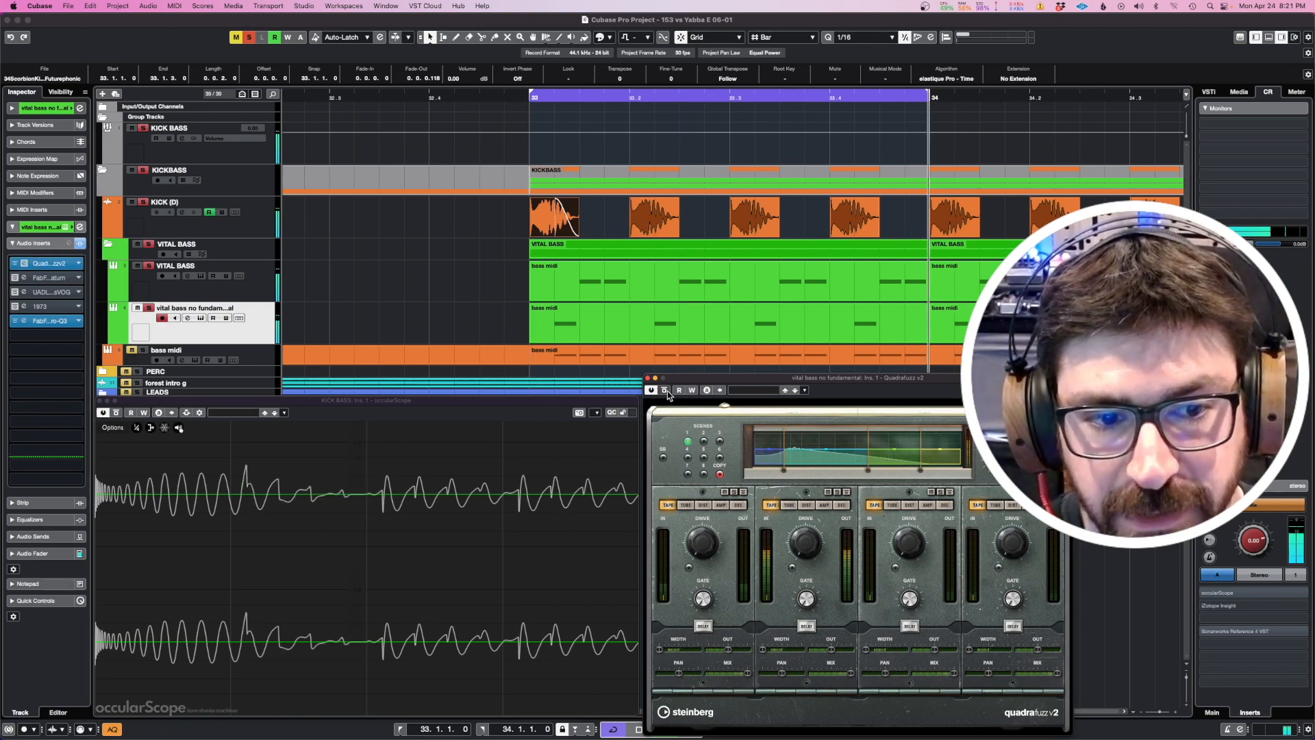
{"action": "left_click", "coordinate": [665, 393]}
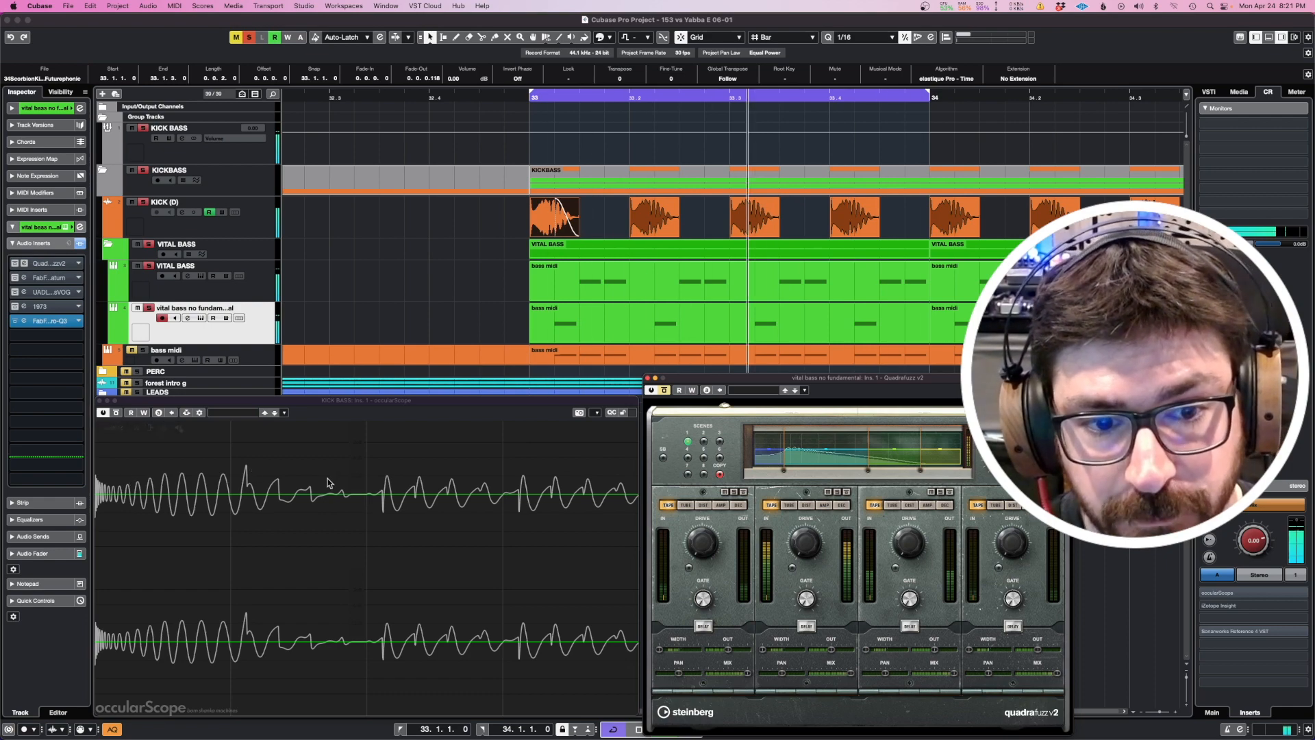
{"action": "left_click", "coordinate": [665, 391]}
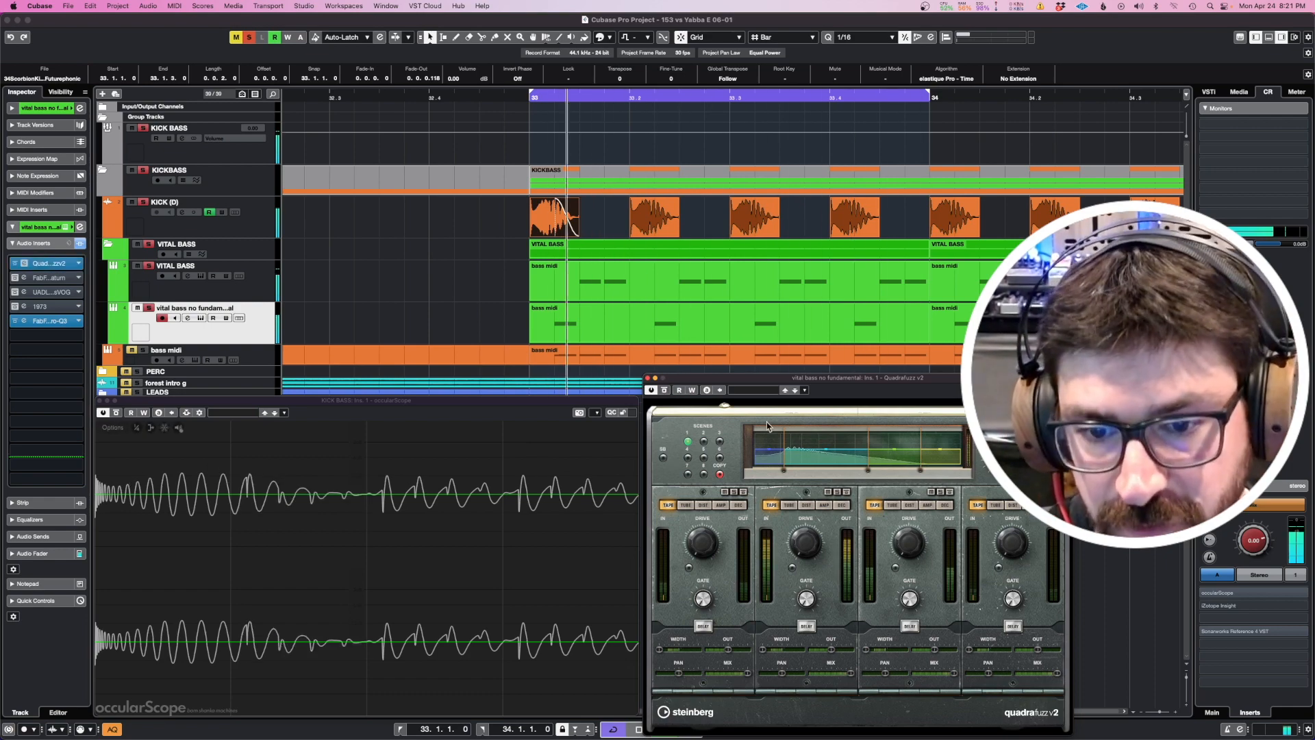
{"action": "left_click", "coordinate": [25, 264]}
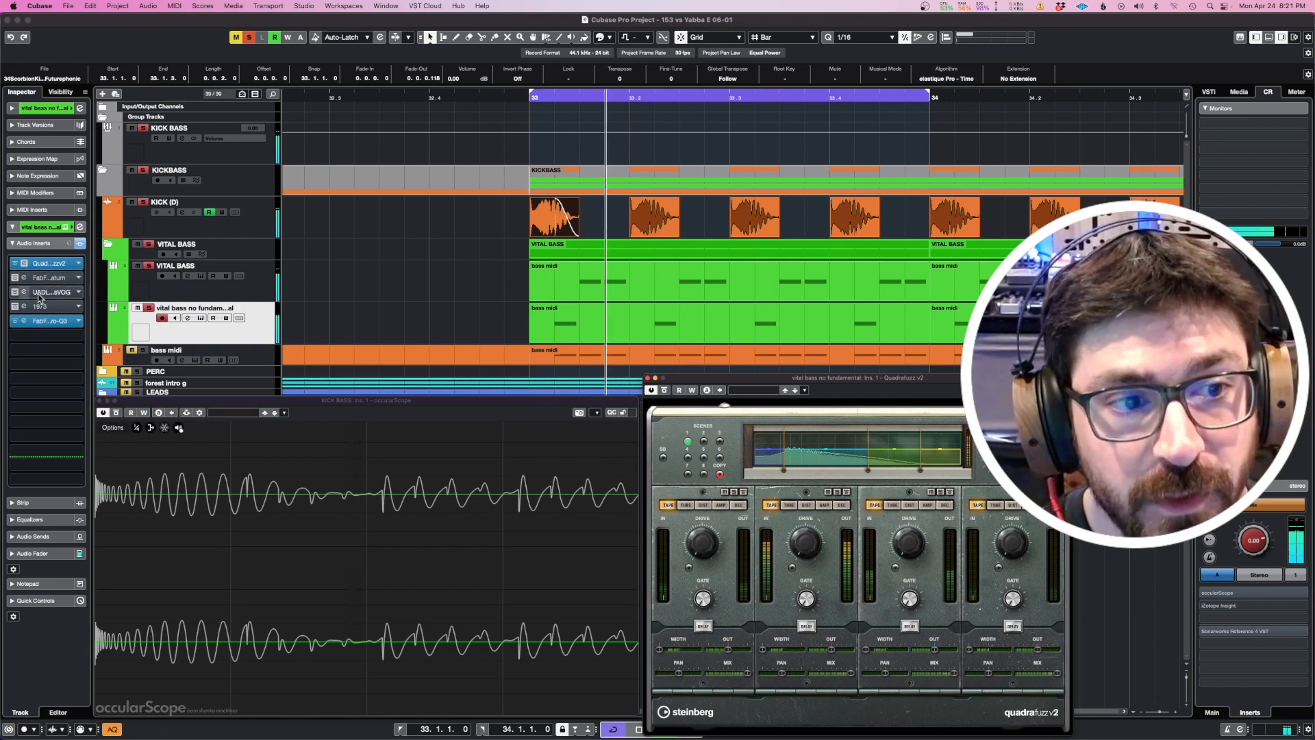
Activate the Little Labs VOG and 1973 equalizer inserts on the vital bass no fundamental track
{"action": "left_click", "coordinate": [15, 296]}
{"action": "left_click", "coordinate": [16, 293]}
{"action": "left_click", "coordinate": [15, 307]}
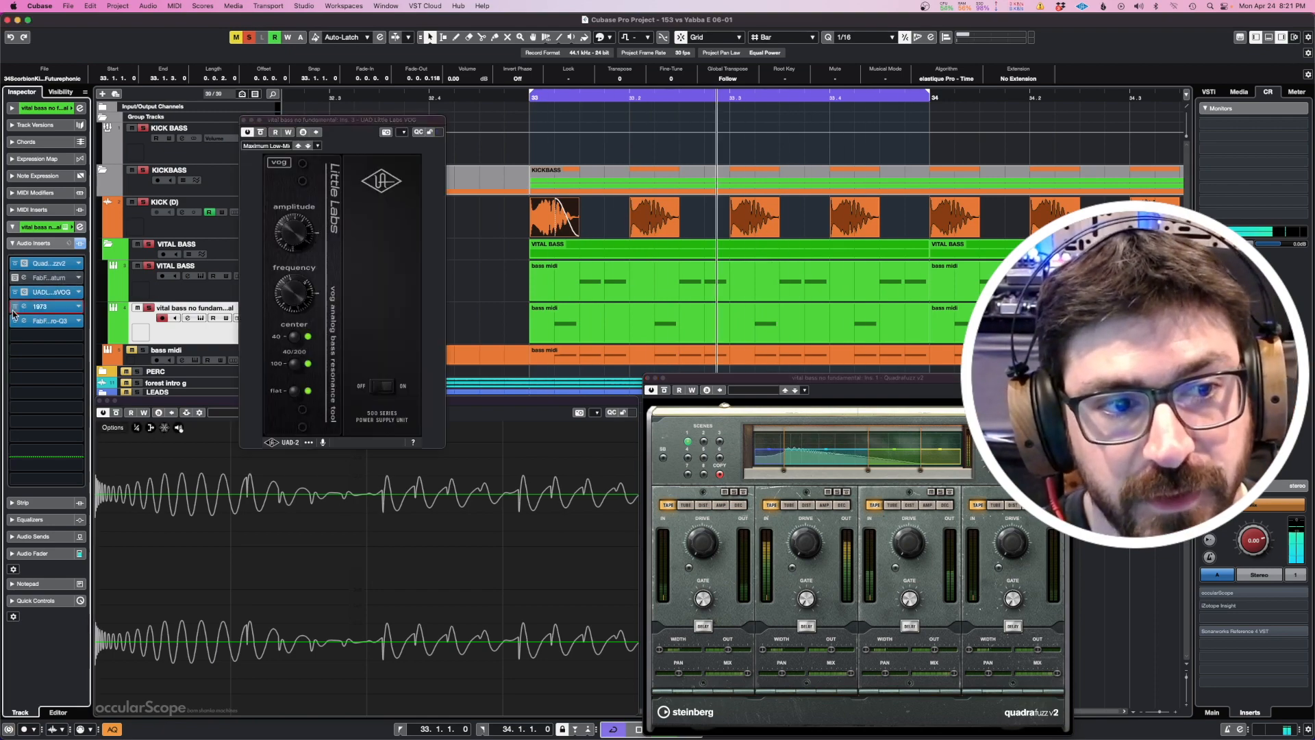
Enable the 132.85 Hz cut band in the no fundamental track's Pro-Q 3, and close the Pro-Q 3 and VOG windows
{"action": "left_click", "coordinate": [55, 320]}
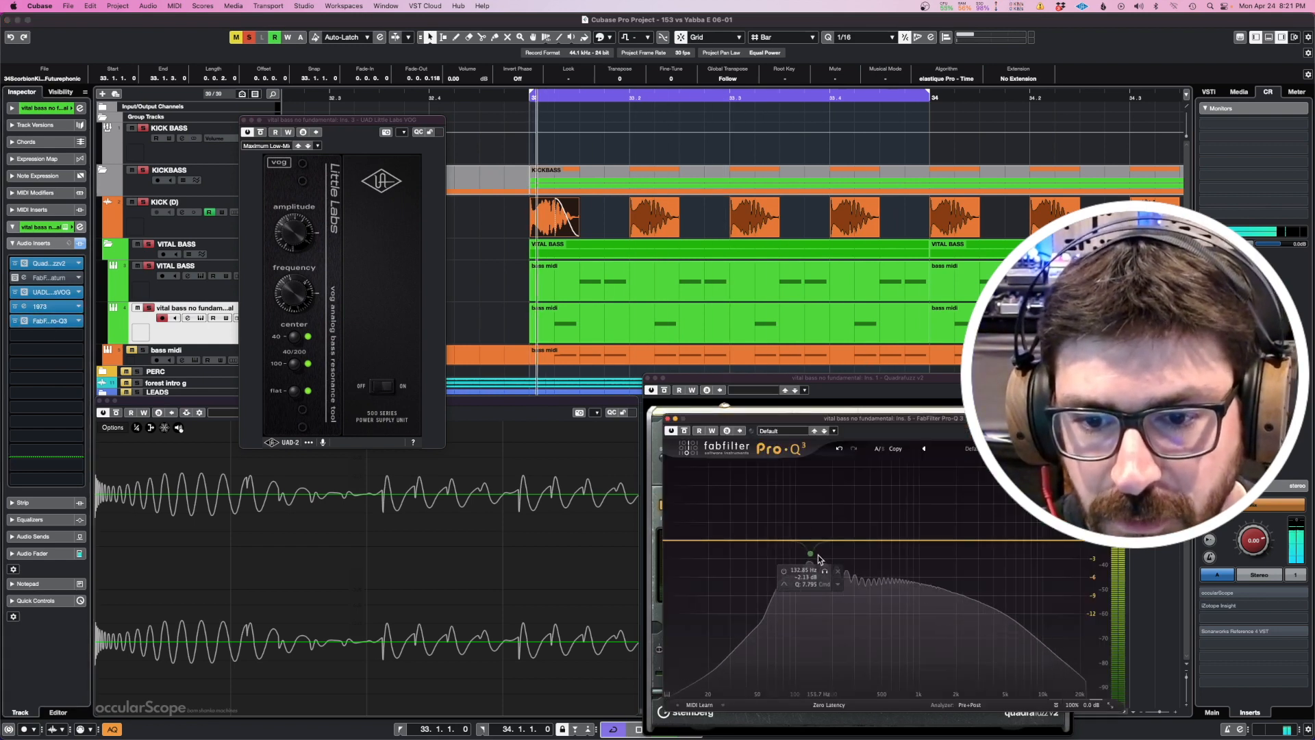
{"action": "left_click", "coordinate": [810, 553]}
{"action": "left_click", "coordinate": [783, 571]}
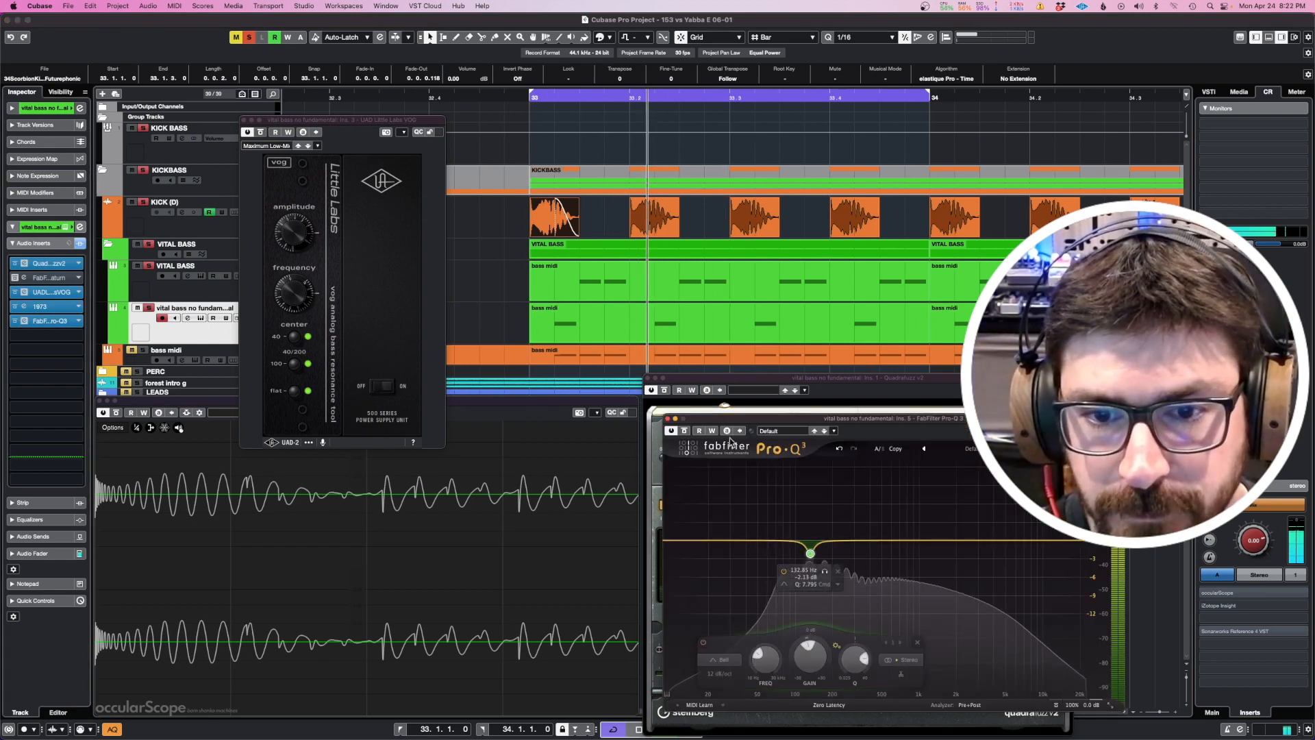
{"action": "left_click", "coordinate": [245, 119]}
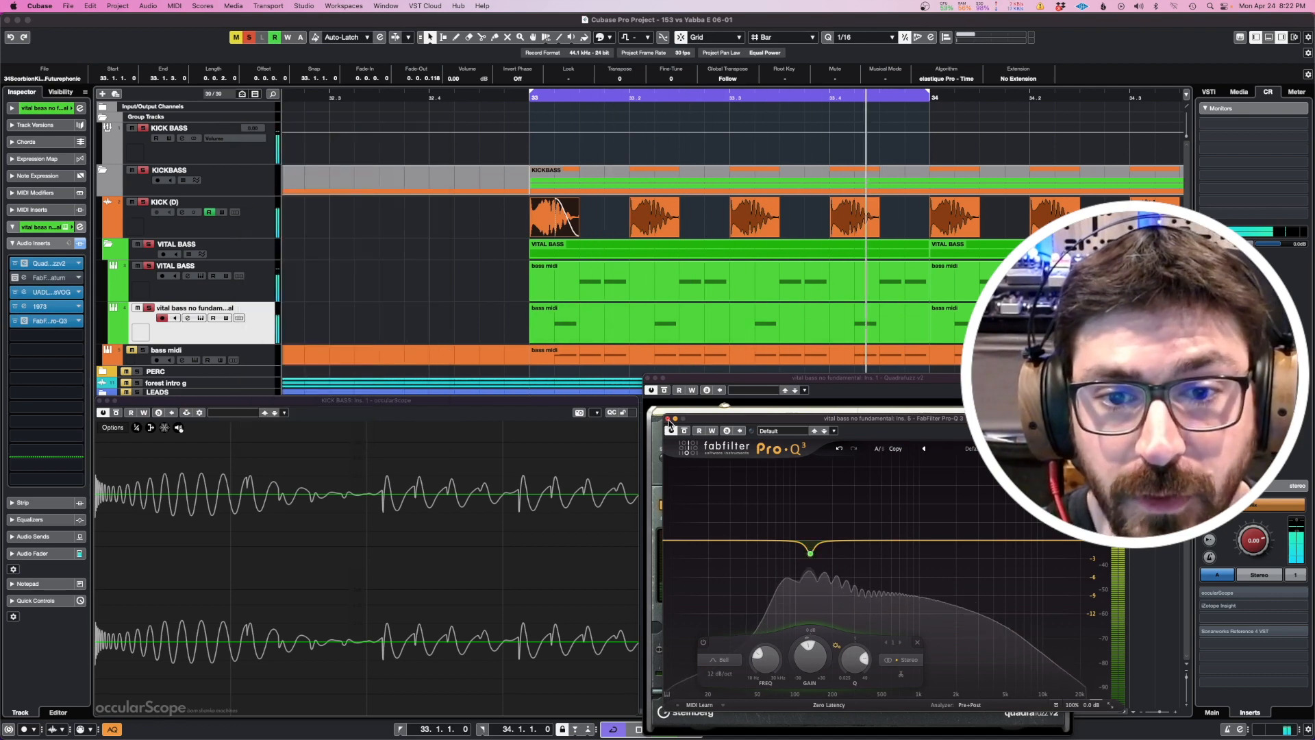
{"action": "left_click", "coordinate": [667, 418]}
{"action": "key", "text": "space"}
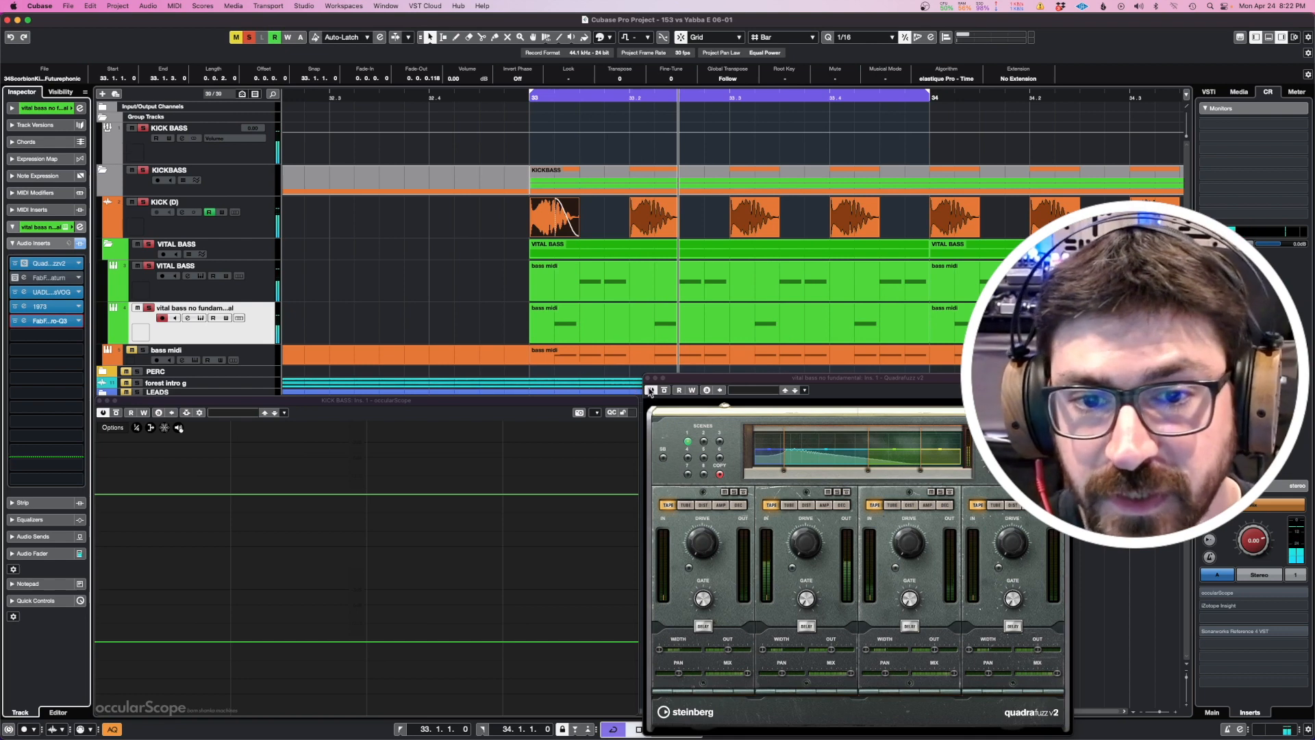
Compare the insert chains of VITAL BASS and the vital bass no fundamental track
{"action": "left_click", "coordinate": [238, 293]}
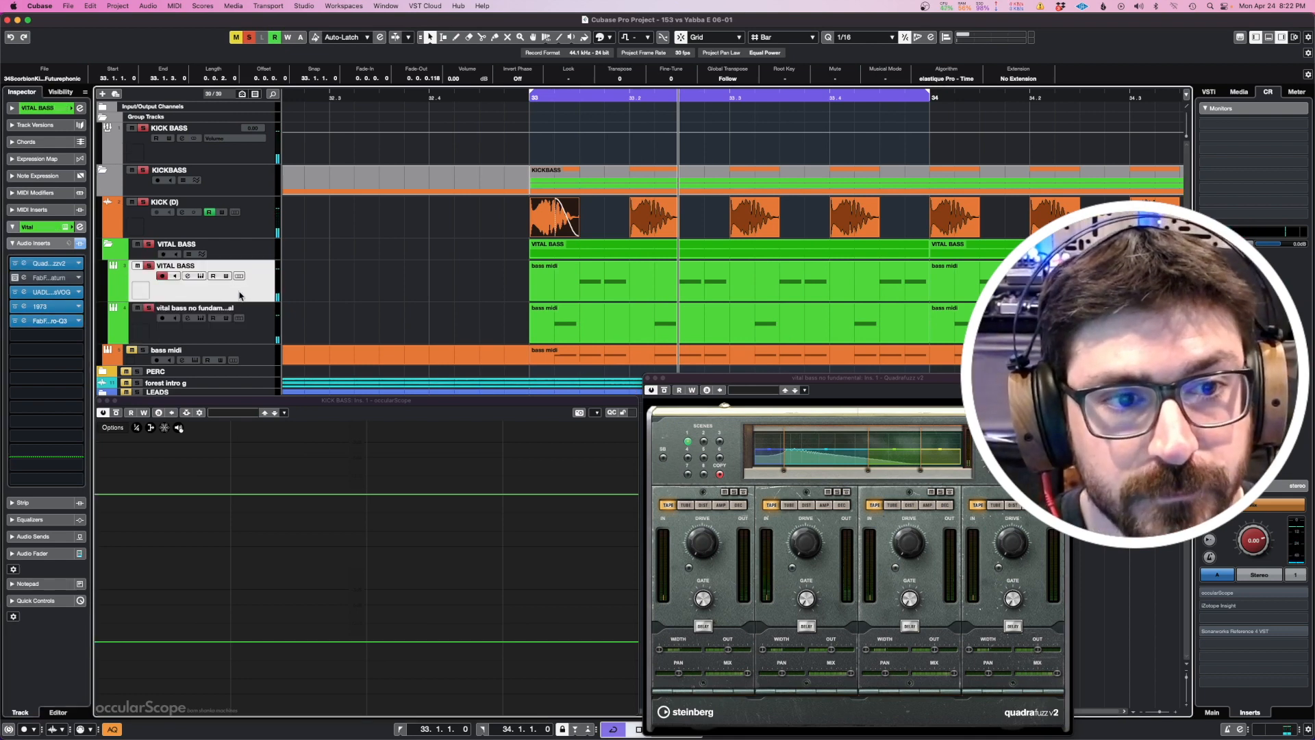
{"action": "left_click", "coordinate": [257, 315]}
{"action": "left_click", "coordinate": [261, 279]}
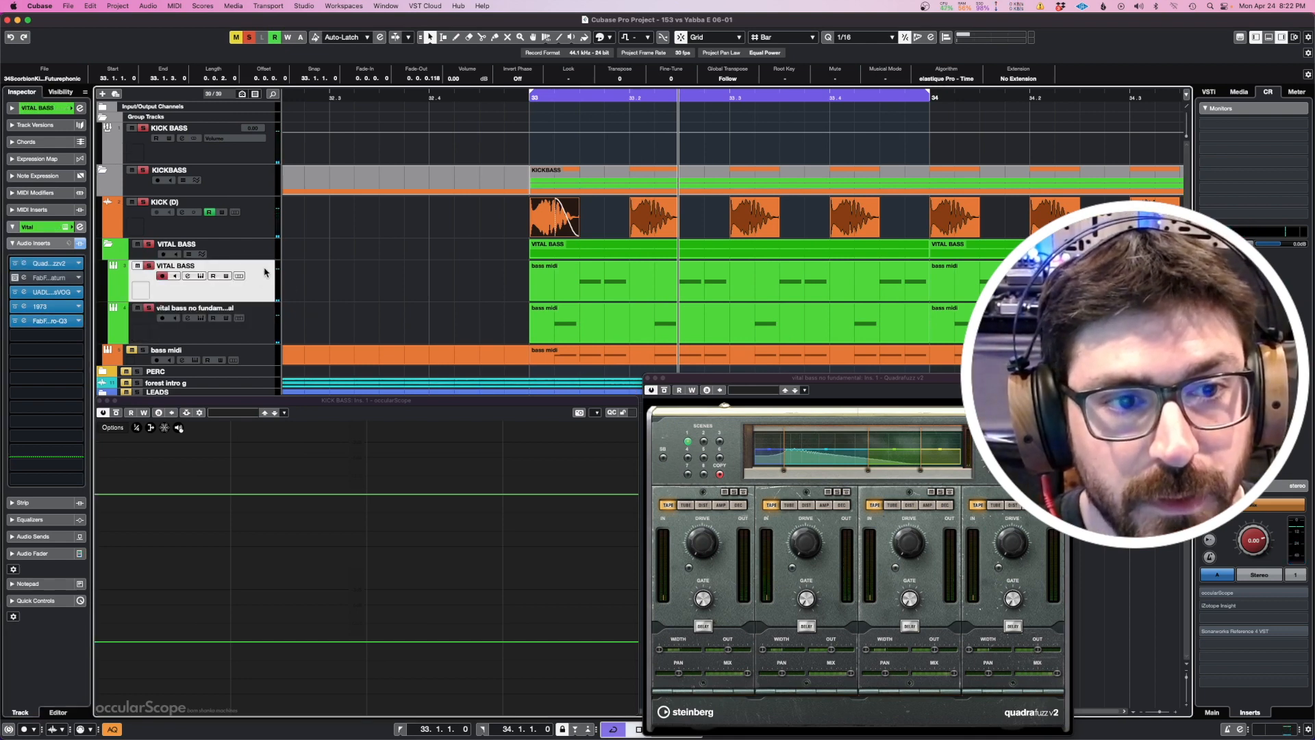
{"action": "left_click", "coordinate": [244, 251]}
{"action": "left_click", "coordinate": [250, 280]}
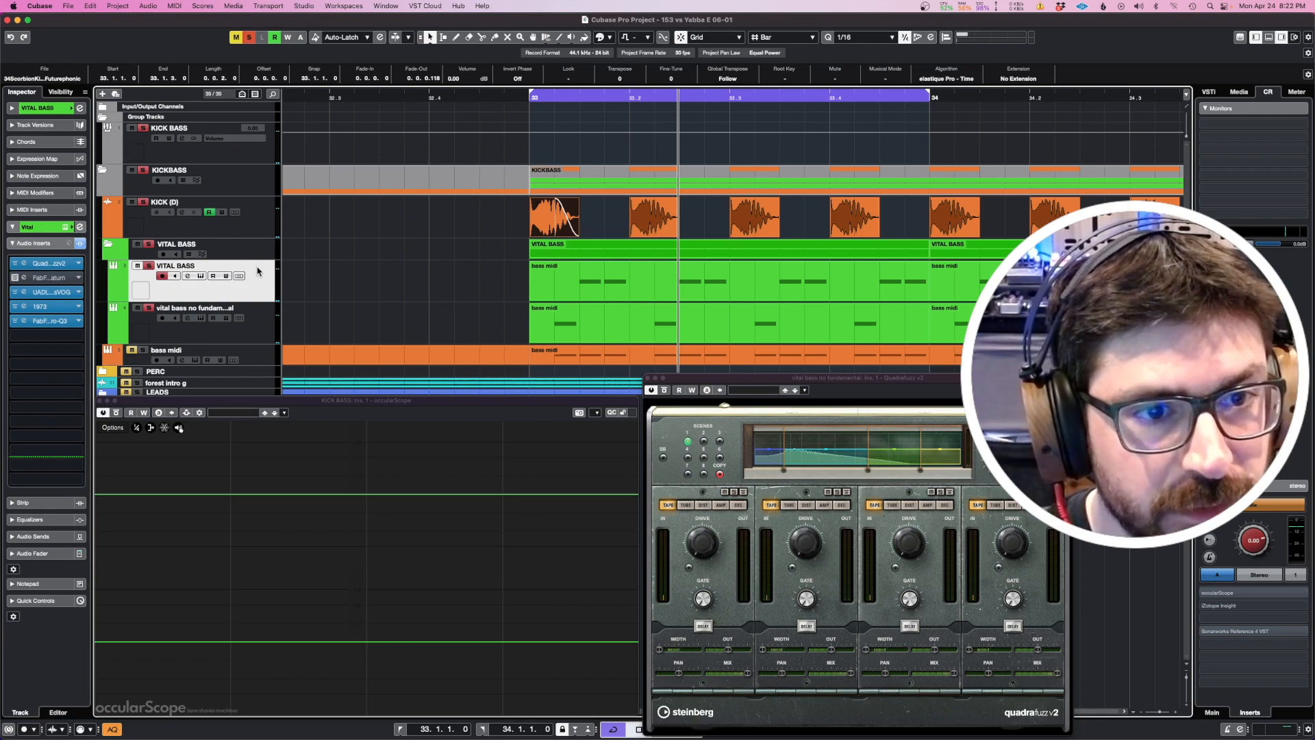
Select the vital bass no fundamental track and audition the loop with all its audio inserts bypassed
{"action": "left_click", "coordinate": [254, 340]}
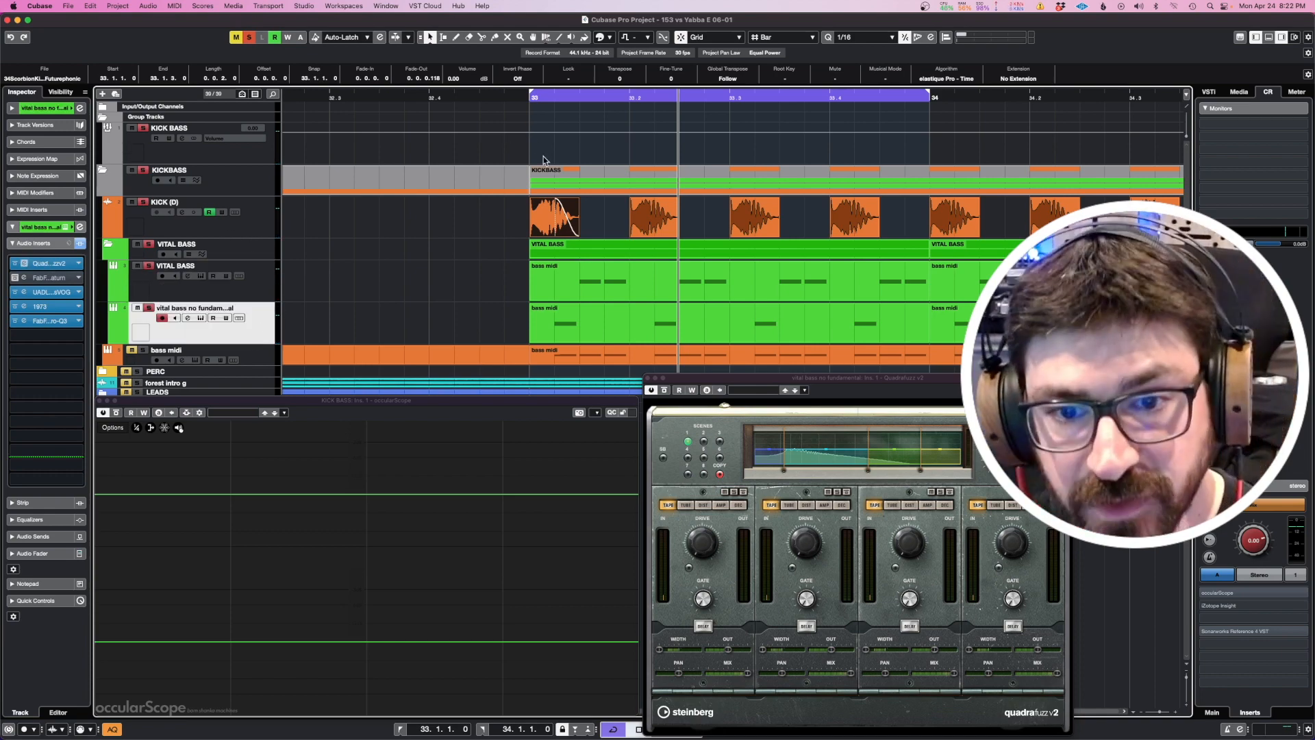
{"action": "key", "text": "space"}
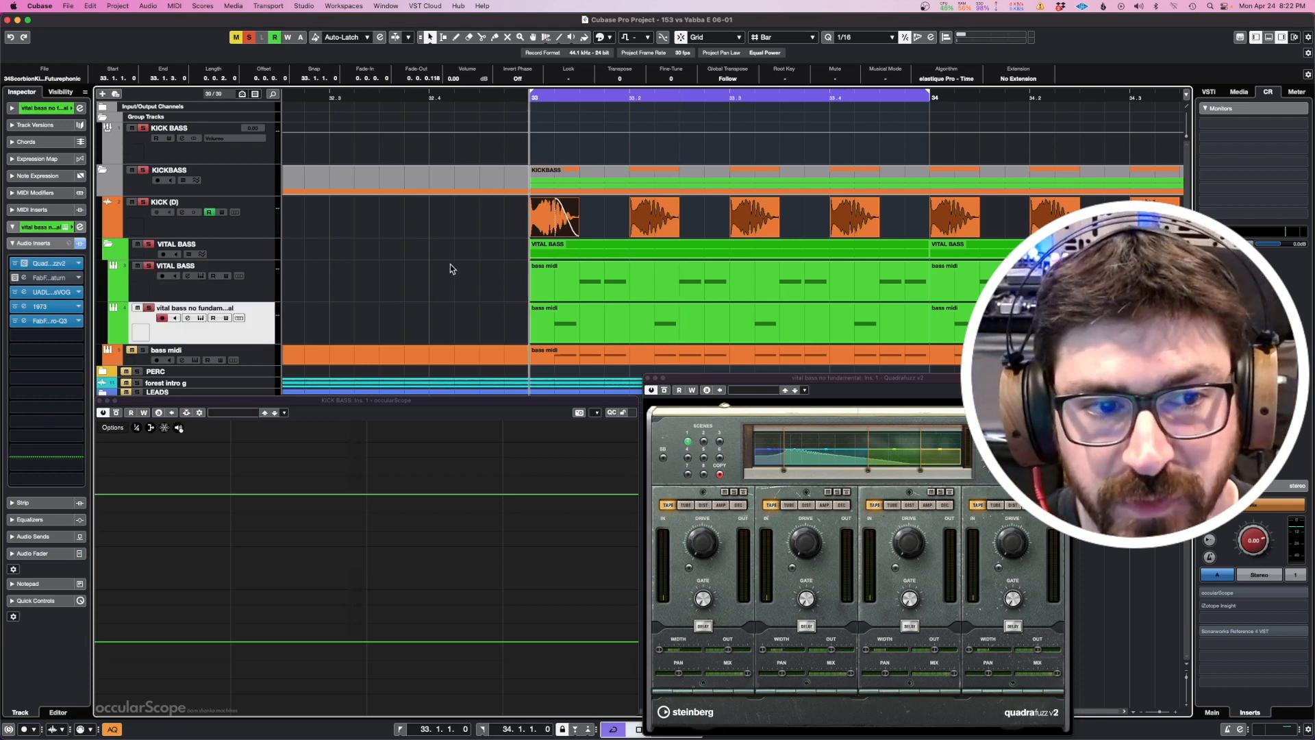
{"action": "key", "text": "space"}
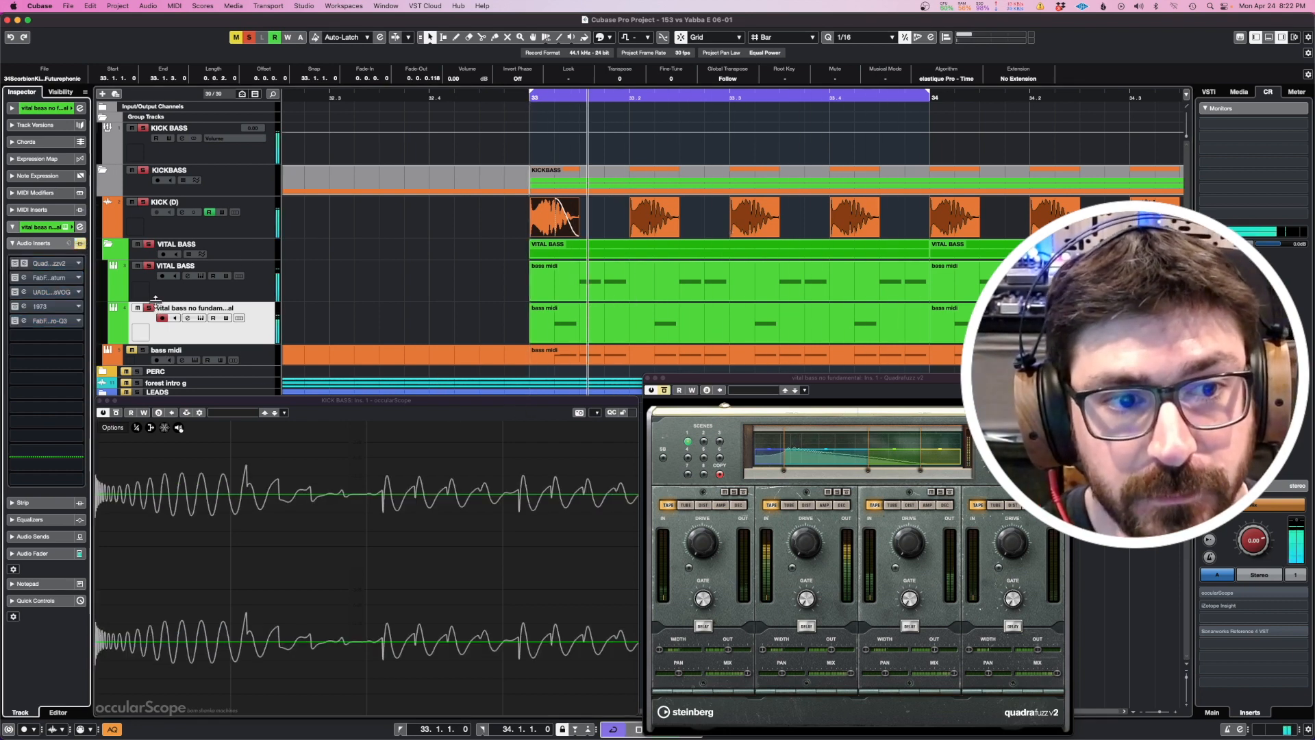
Audition VITAL BASS with its audio inserts bypassed, and reactivate the inserts on both bass tracks before stopping playback
{"action": "left_click", "coordinate": [124, 274]}
{"action": "left_click", "coordinate": [79, 244]}
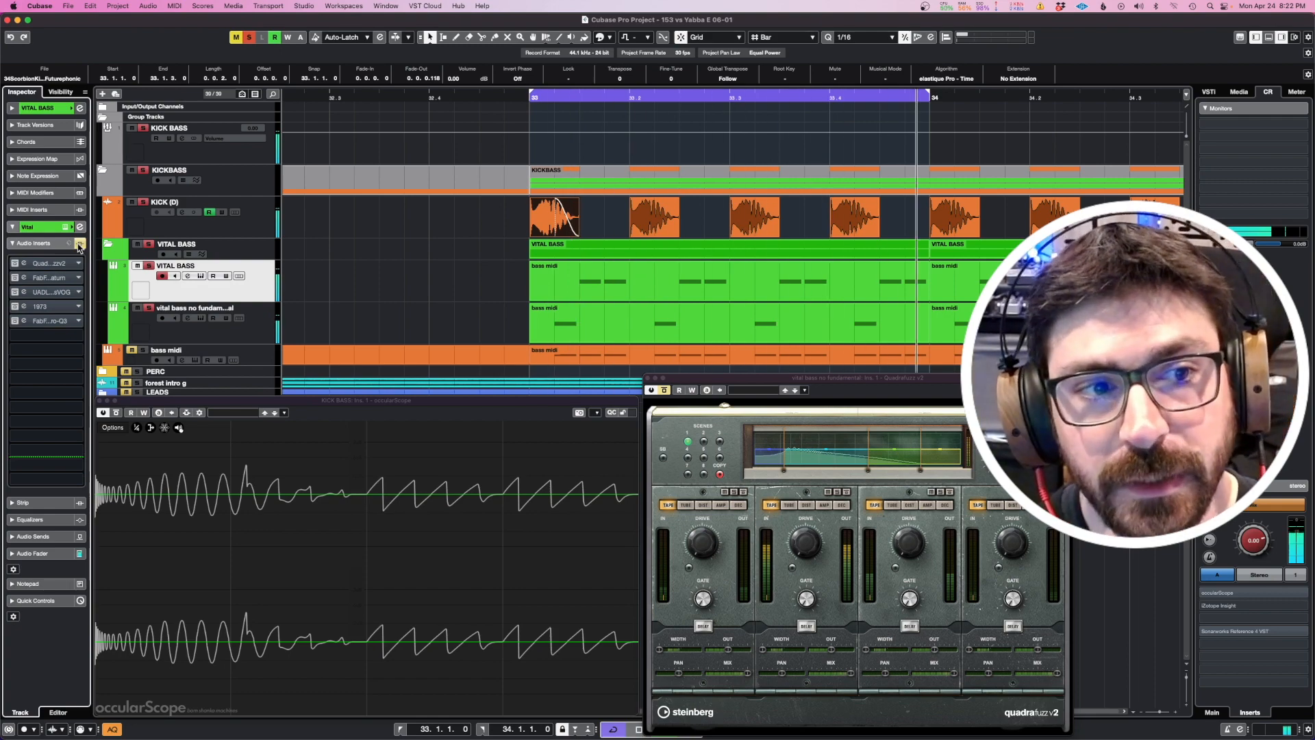
{"action": "left_click", "coordinate": [79, 244]}
{"action": "left_click", "coordinate": [155, 329]}
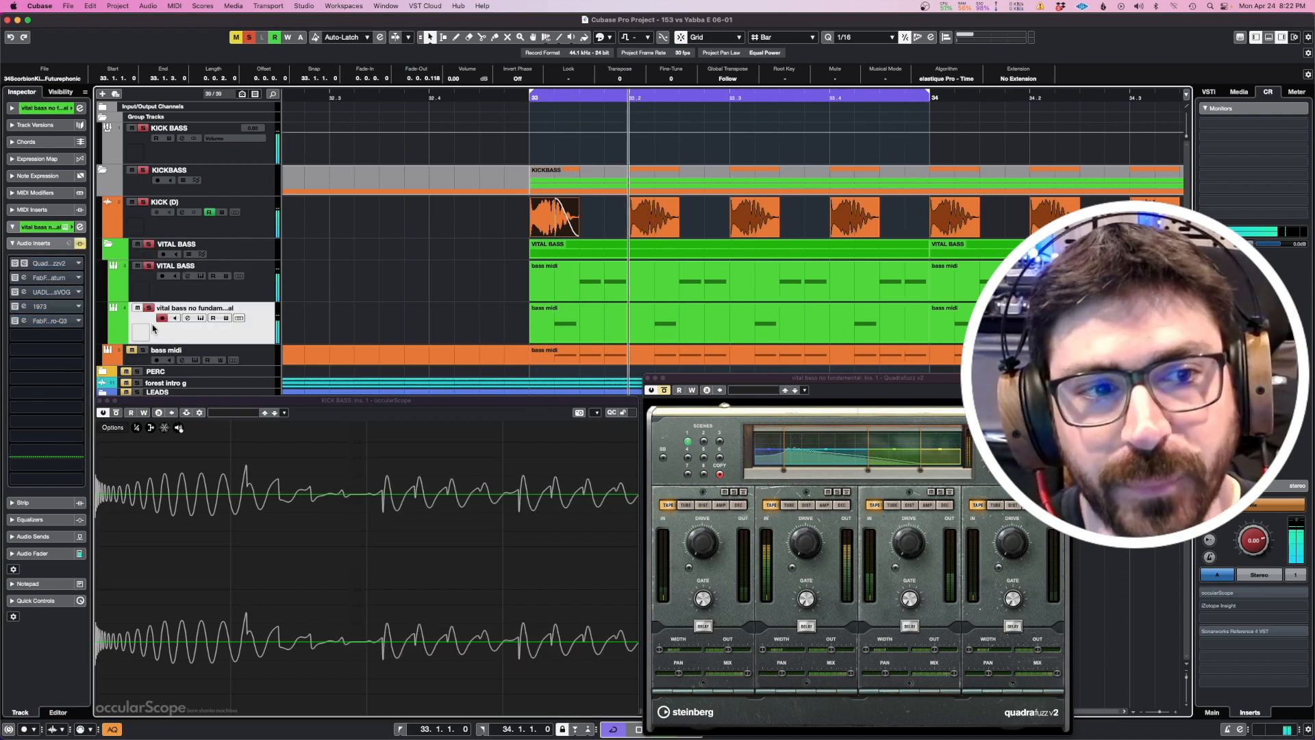
{"action": "left_click", "coordinate": [80, 244]}
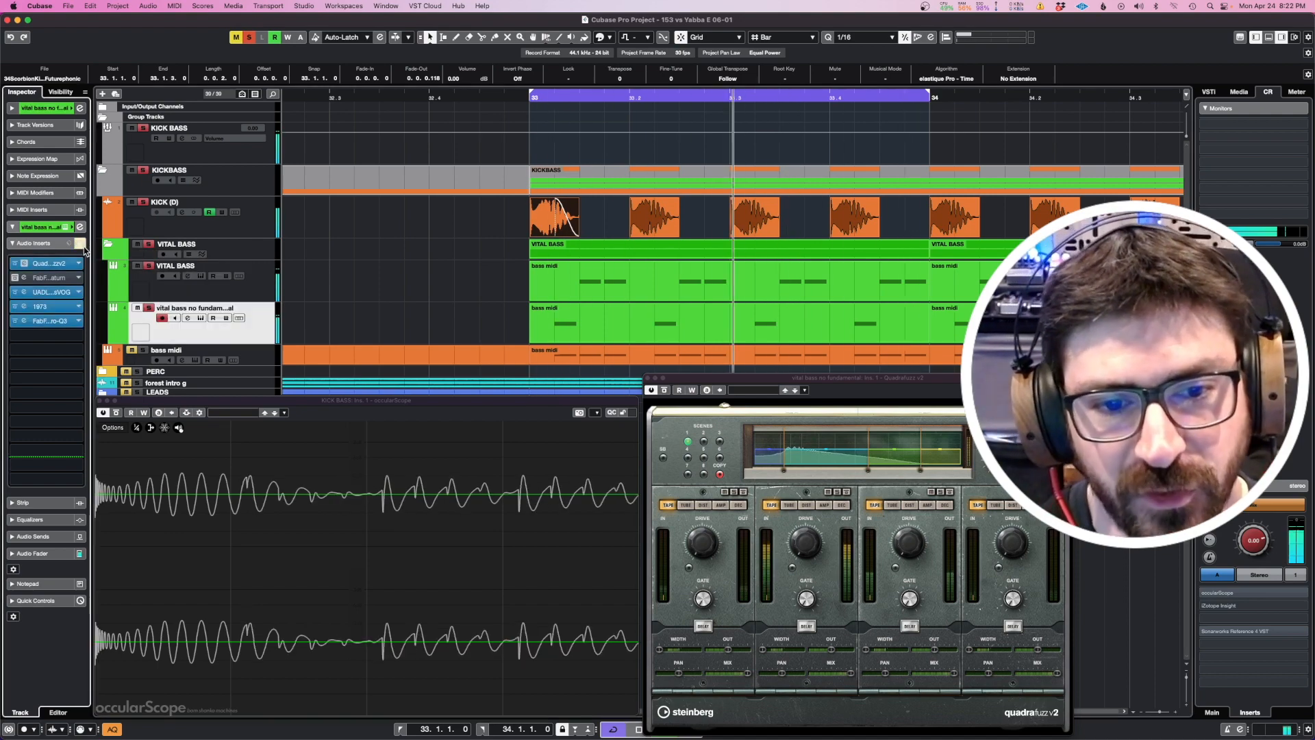
{"action": "key", "text": "space"}
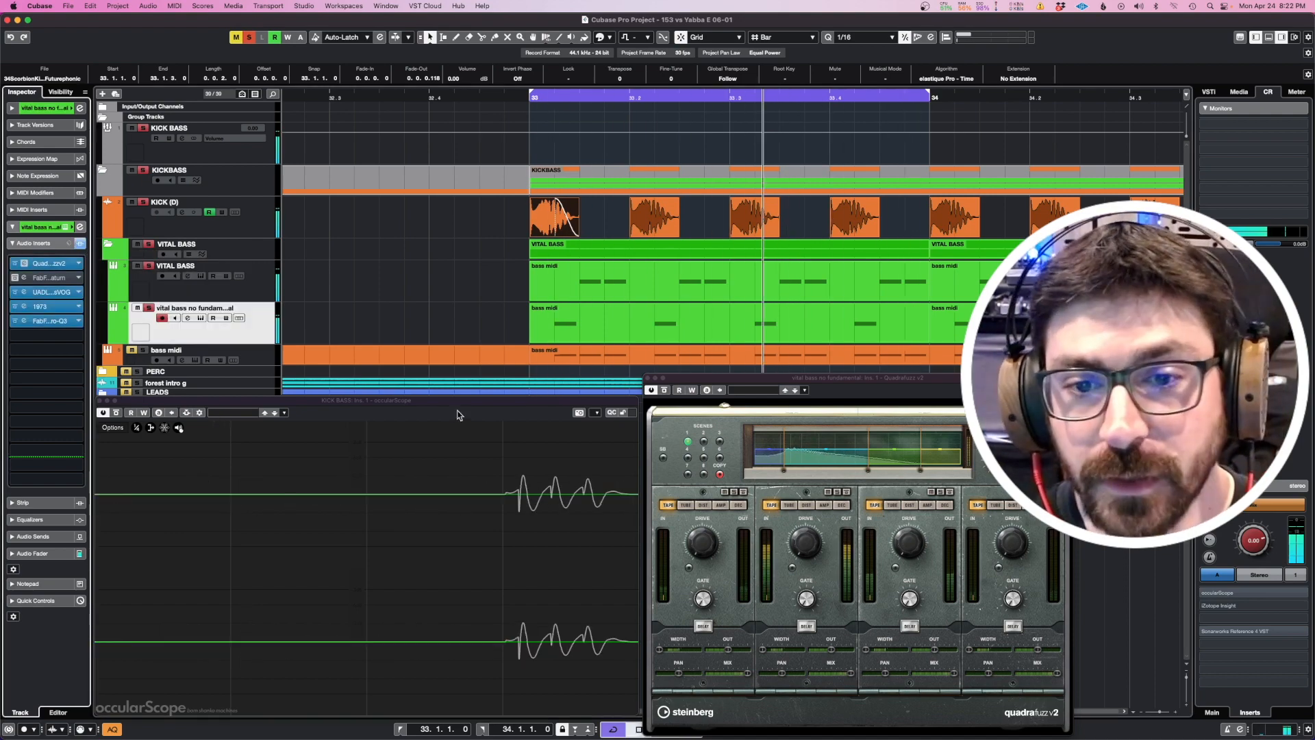
Bypass all audio inserts on VITAL BASS and the vital bass no fundamental track, and audition the unprocessed loop
{"action": "left_click", "coordinate": [214, 299]}
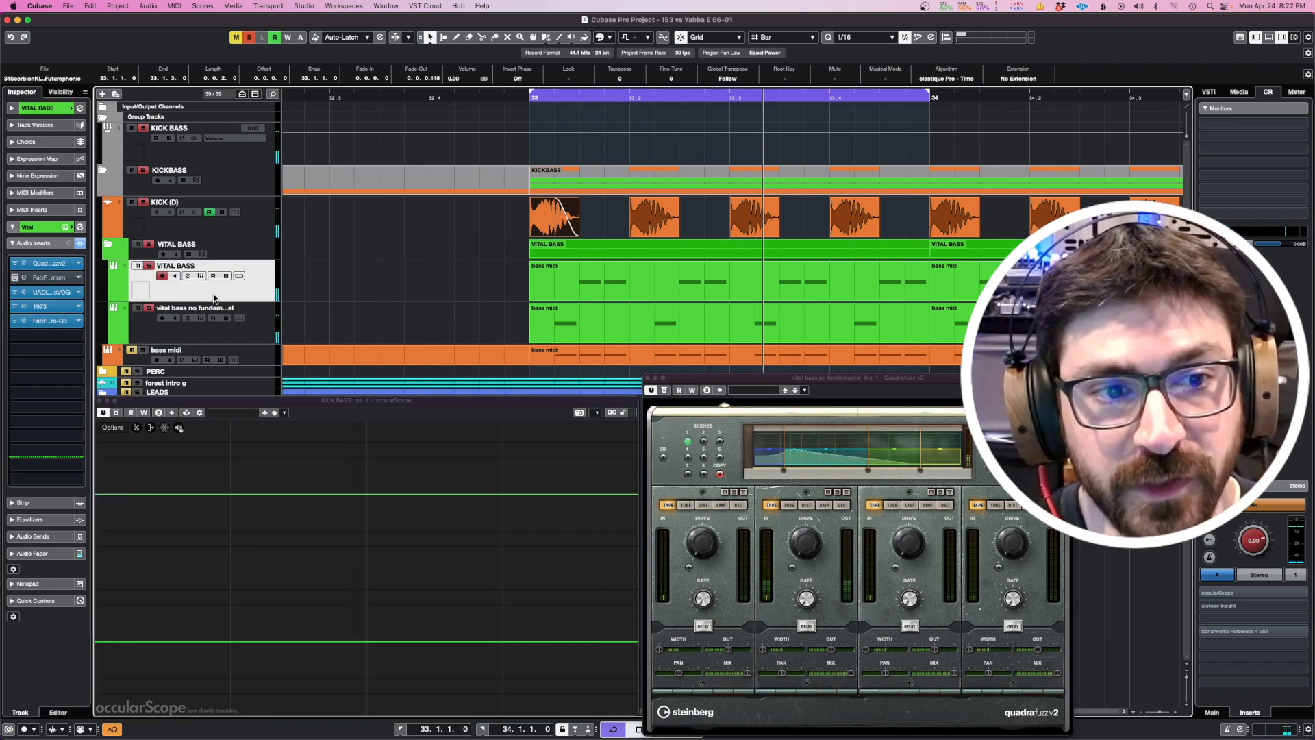
{"action": "left_click", "coordinate": [79, 245]}
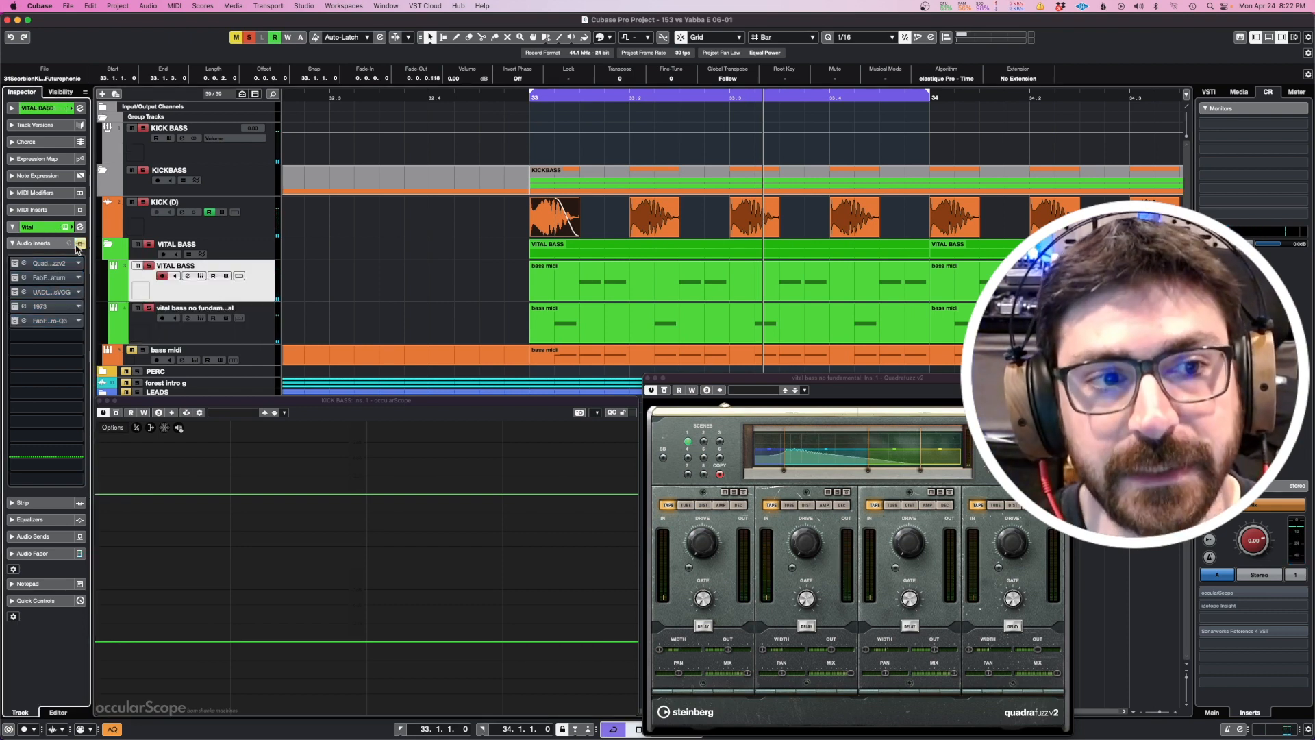
{"action": "left_click", "coordinate": [135, 327]}
{"action": "left_click", "coordinate": [79, 244]}
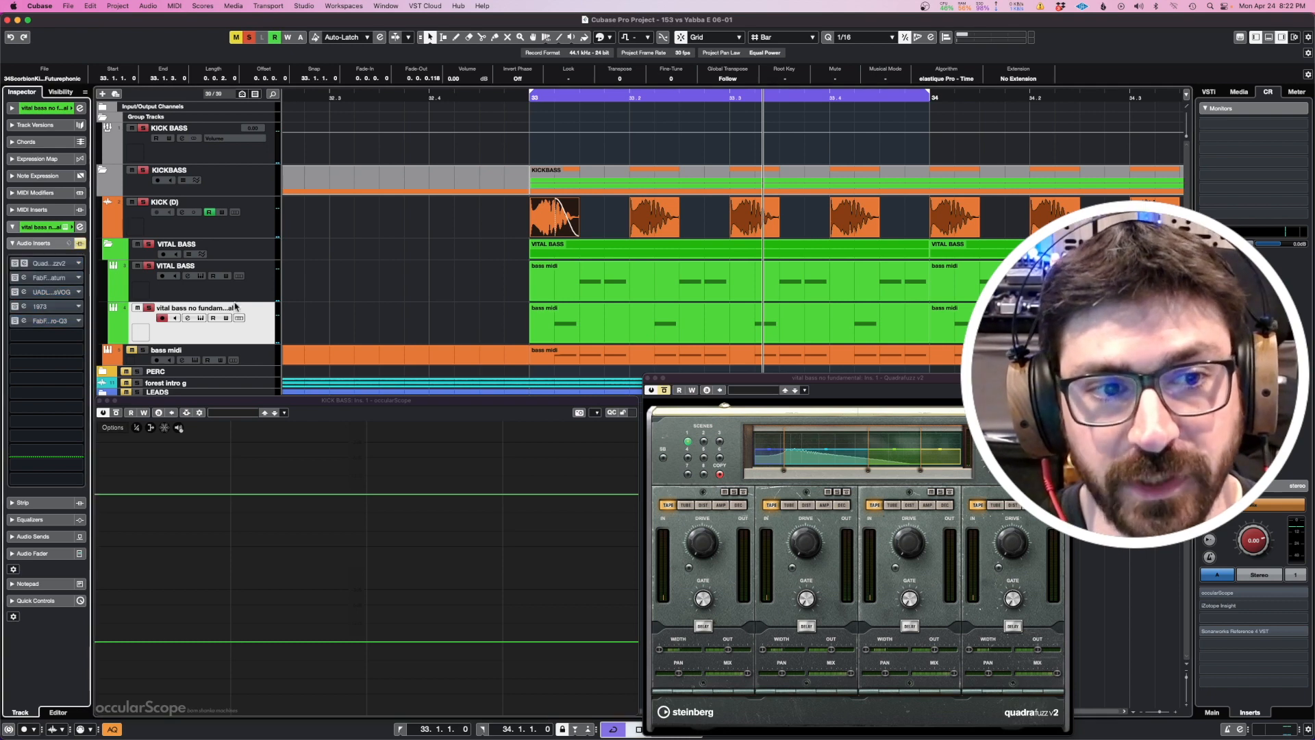
{"action": "left_click", "coordinate": [259, 289]}
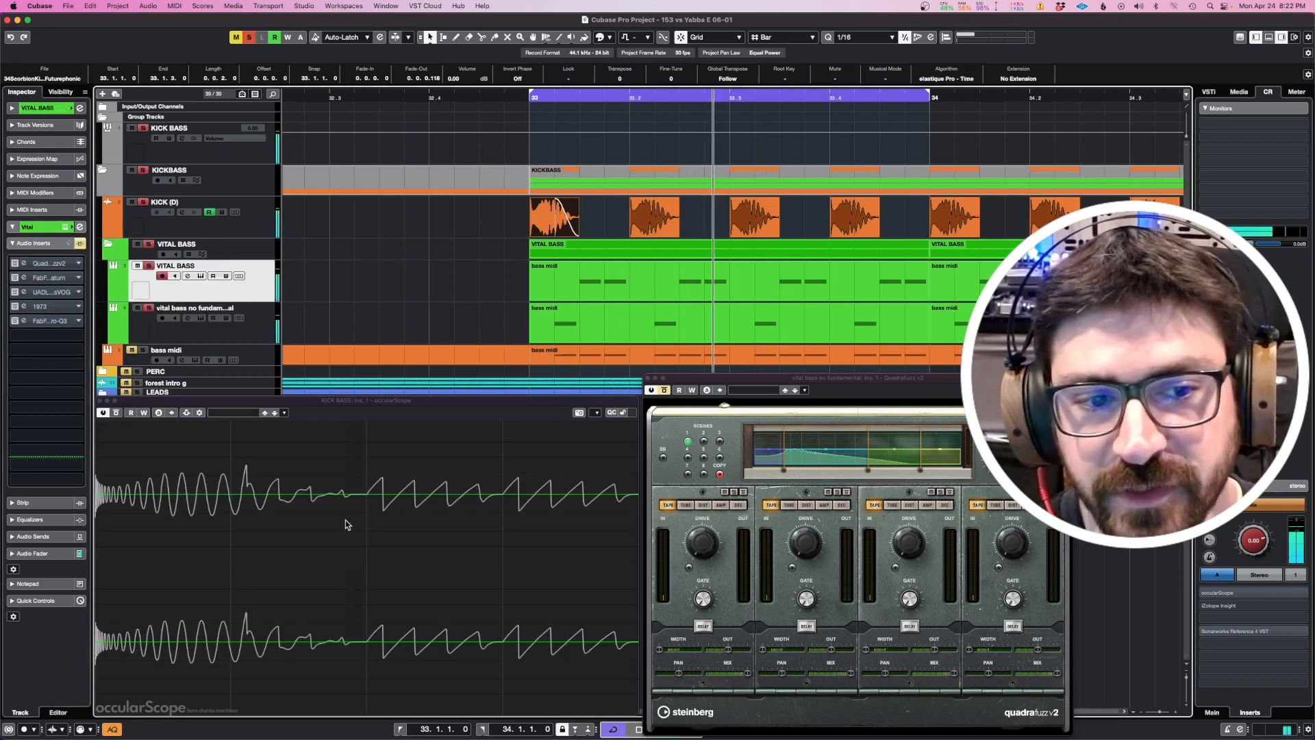
{"action": "key", "text": "space"}
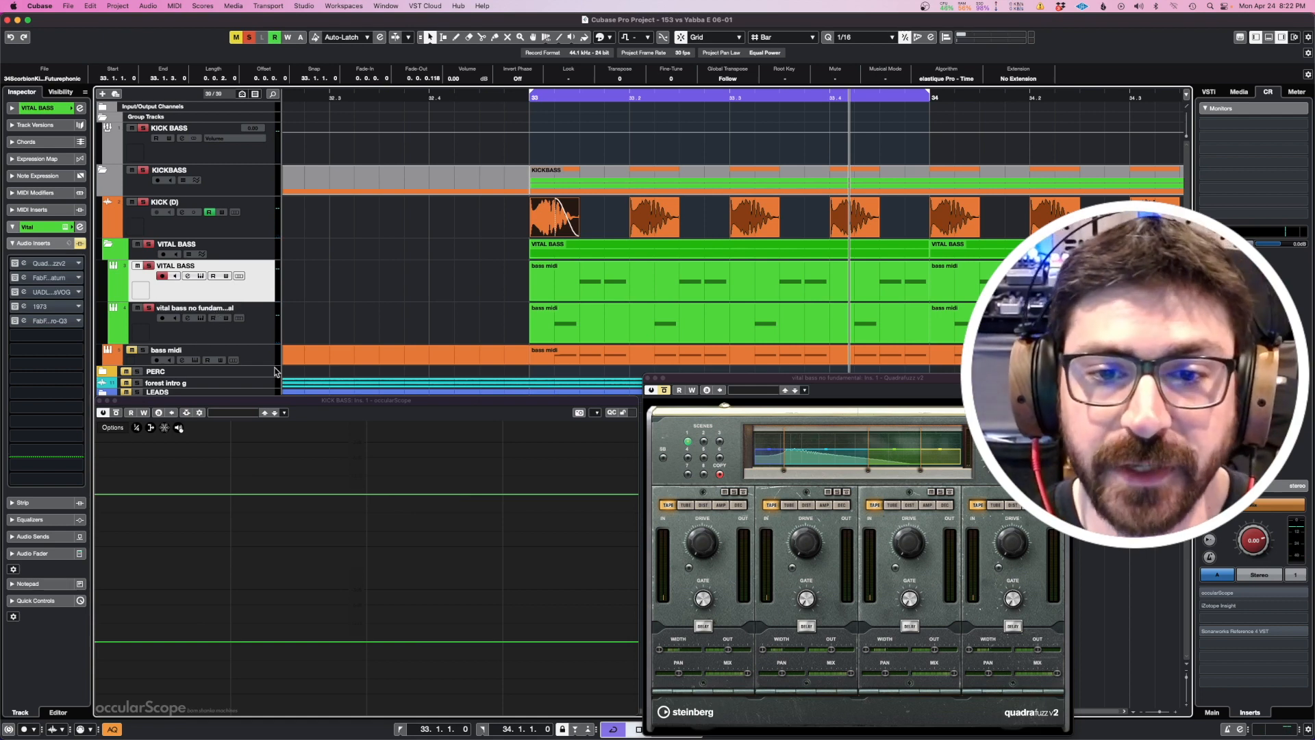
Inspect the Dave Bass 1 patch in the VITAL BASS track's Vital synth, and close its window
{"action": "left_click", "coordinate": [66, 228]}
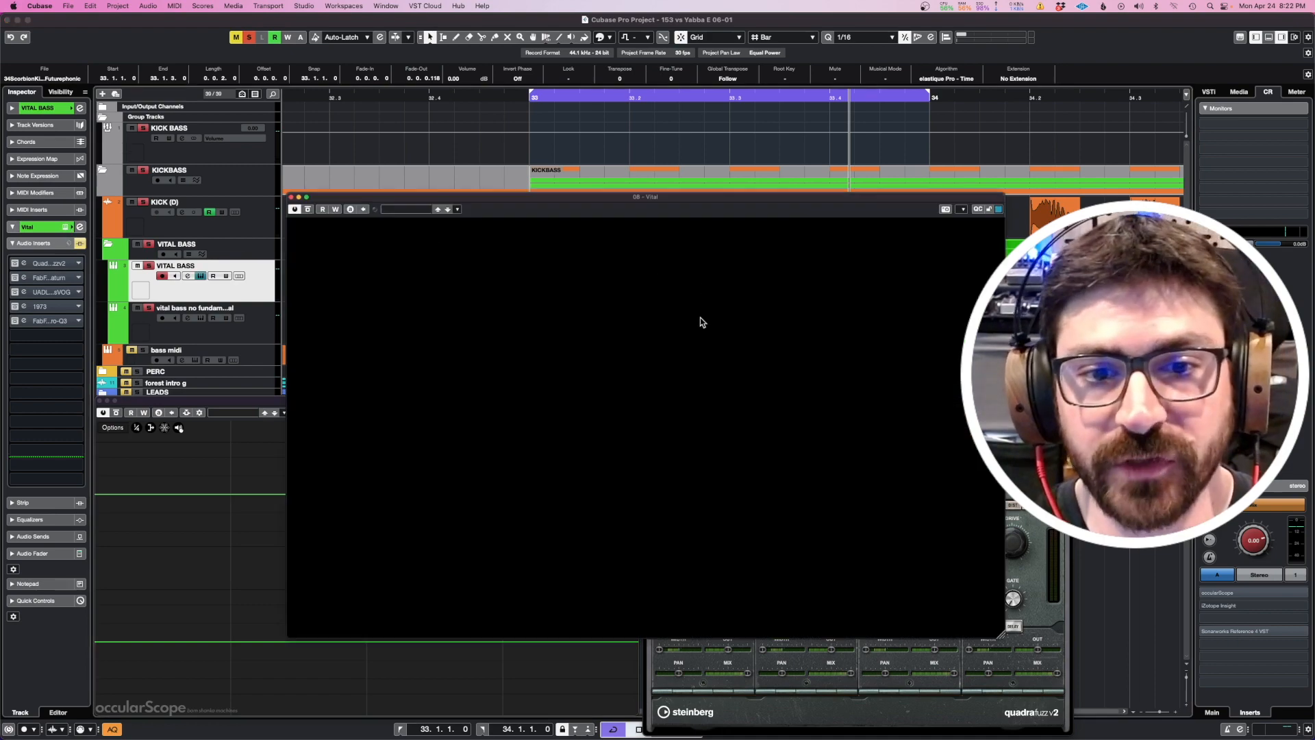
{"action": "left_click", "coordinate": [710, 434]}
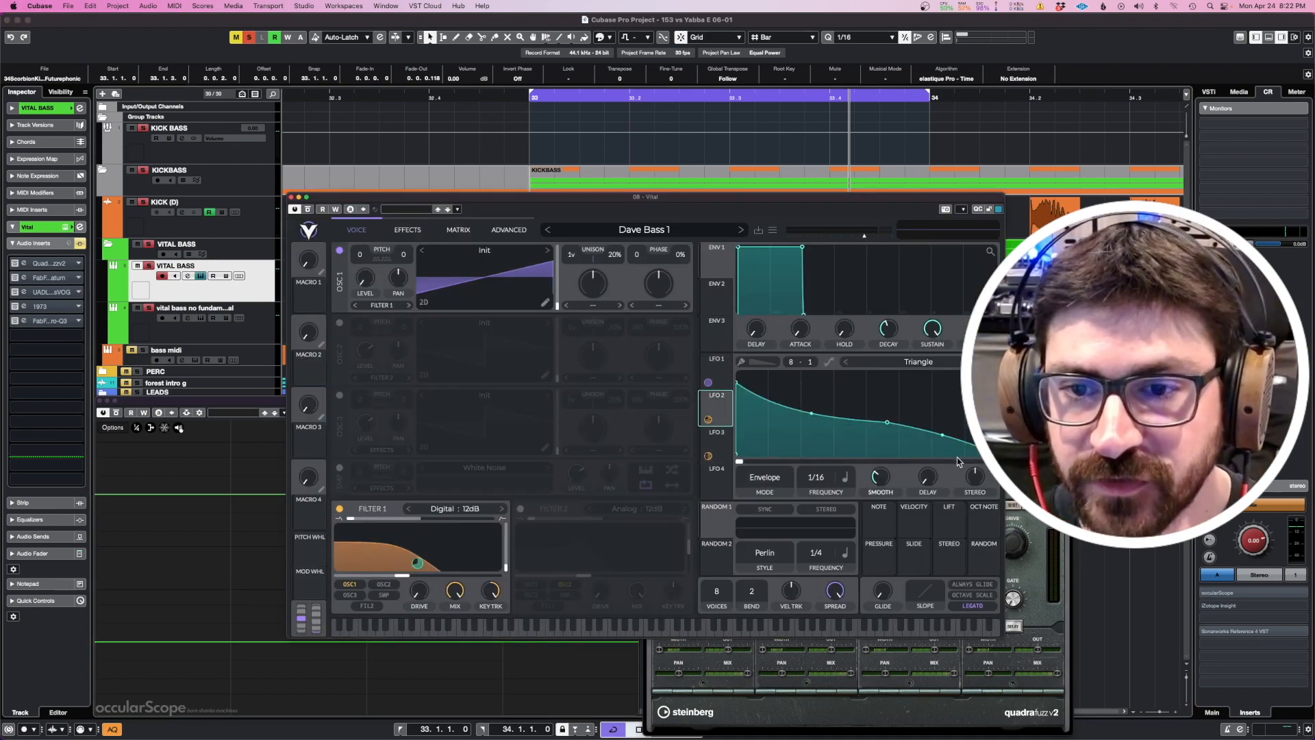
{"action": "left_click_drag", "start_coordinate": [694, 205], "coordinate": [584, 214]}
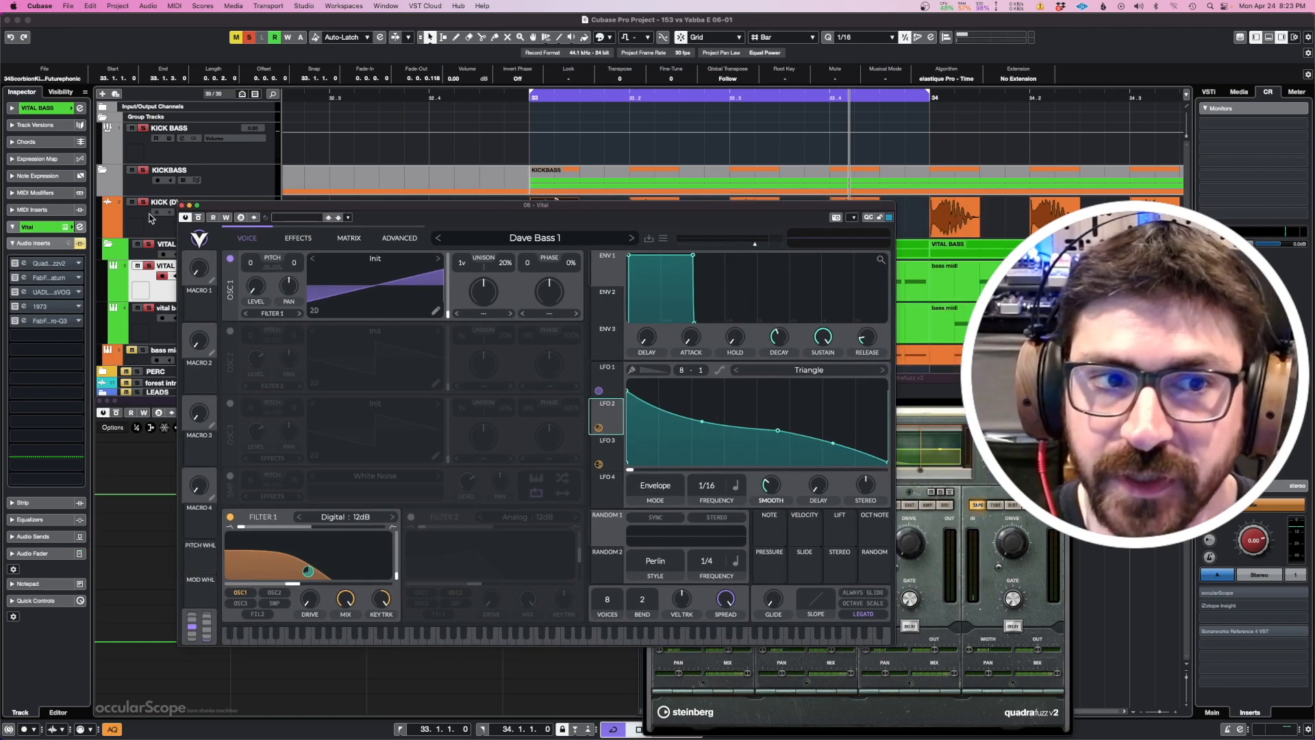
{"action": "left_click", "coordinate": [182, 205]}
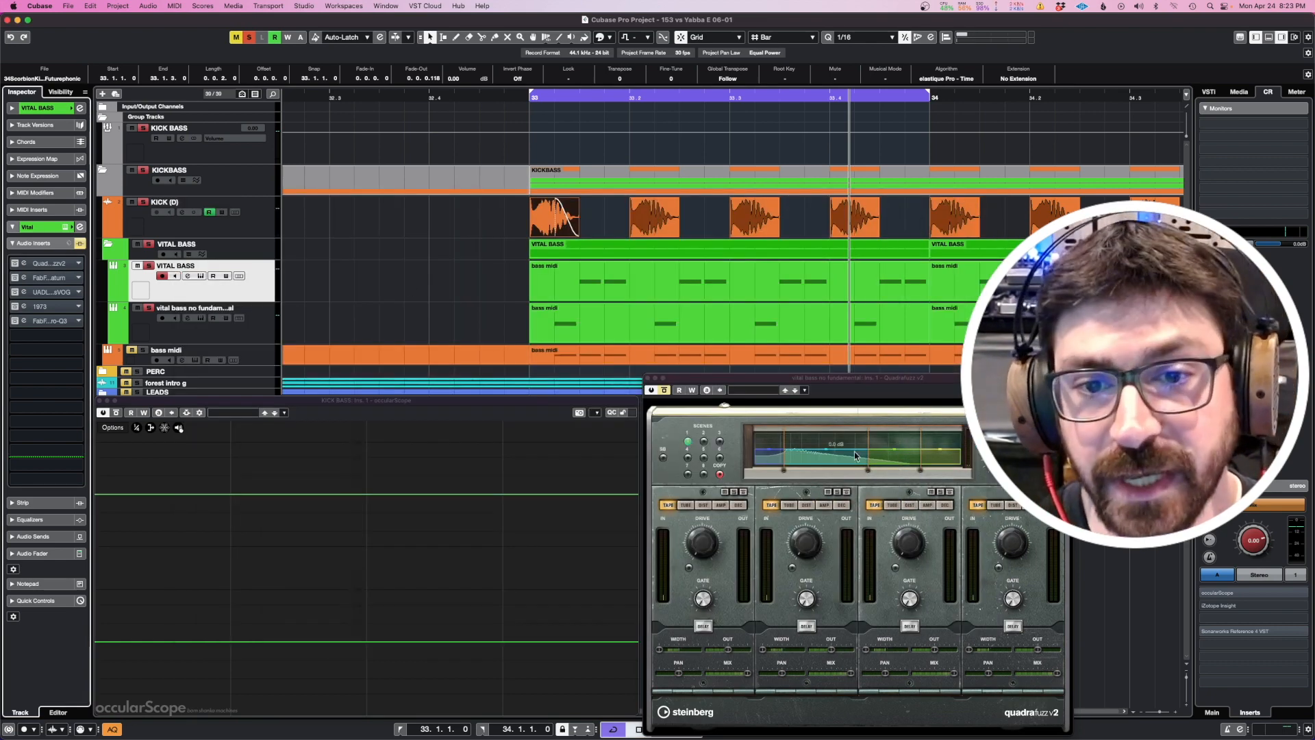
Play the loop and reactivate the bypassed audio inserts on VITAL BASS and the vital bass no fundamental track
{"action": "left_click", "coordinate": [663, 391]}
{"action": "key", "text": "space"}
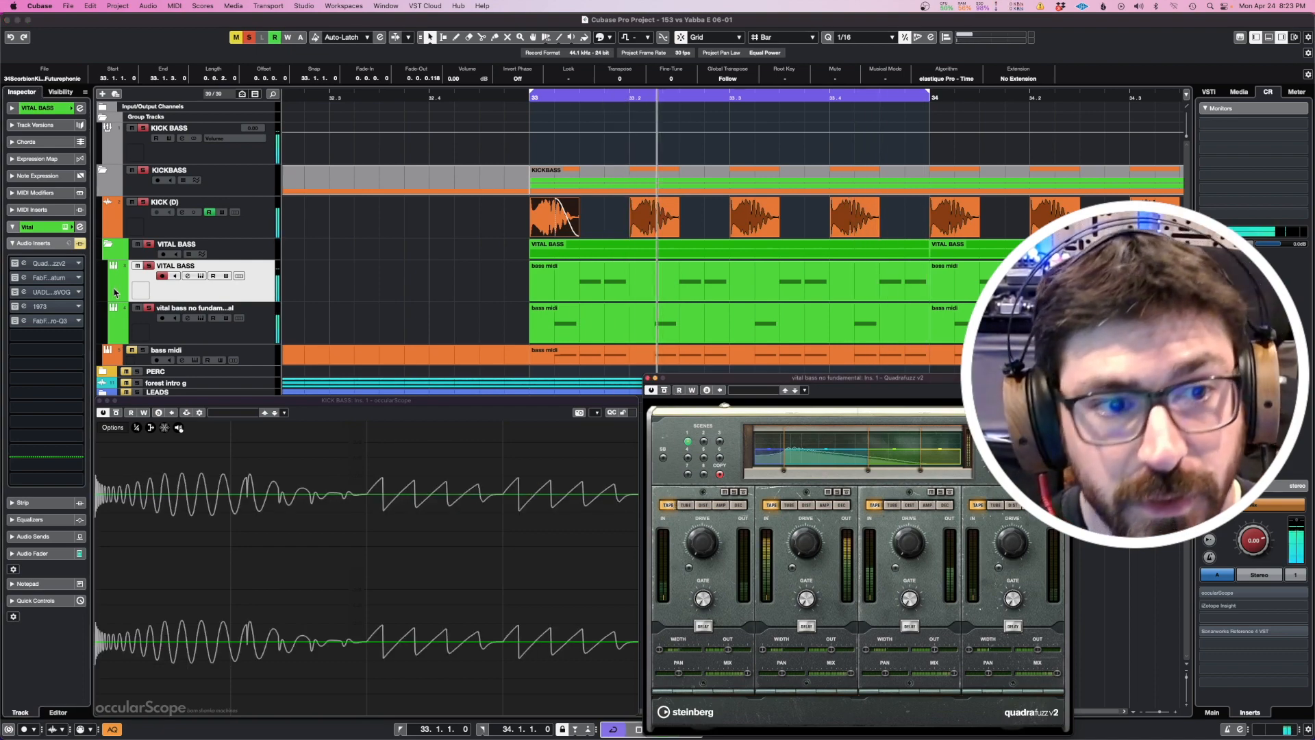
{"action": "left_click", "coordinate": [80, 244]}
{"action": "left_click", "coordinate": [223, 328]}
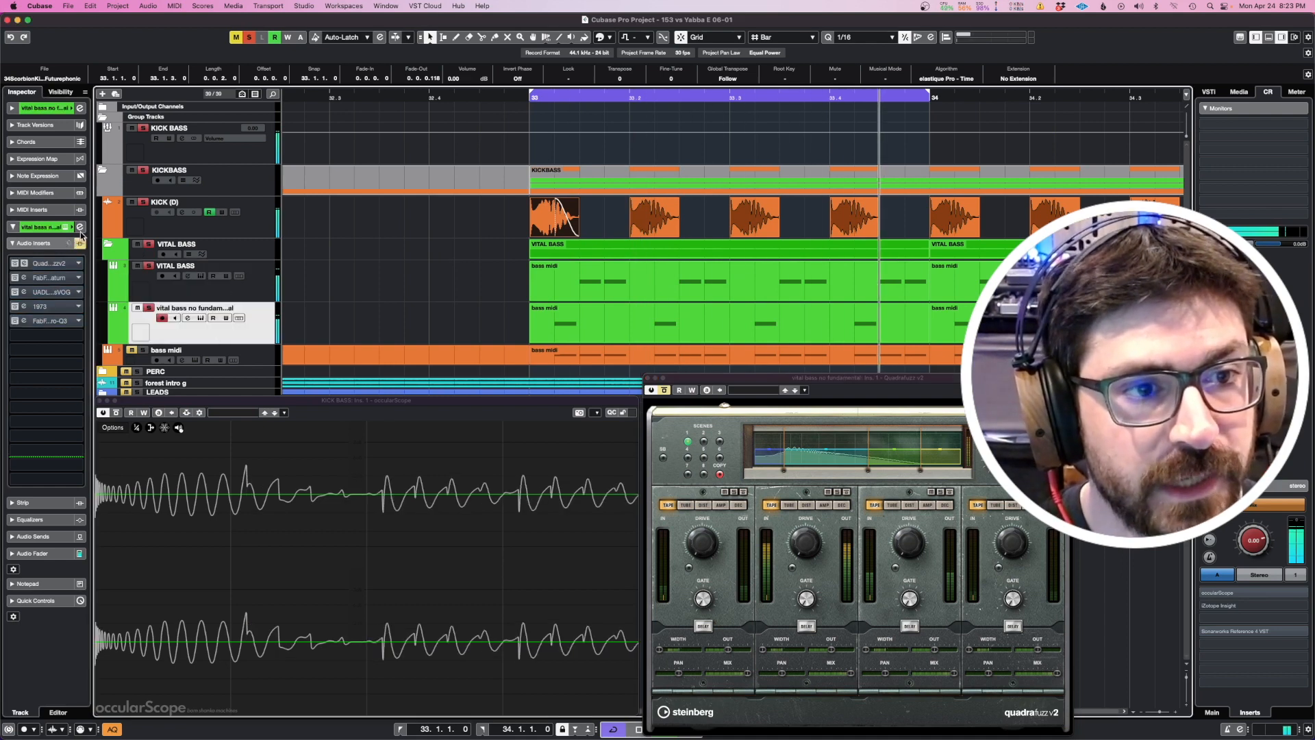
{"action": "left_click", "coordinate": [80, 244]}
{"action": "left_click", "coordinate": [236, 287]}
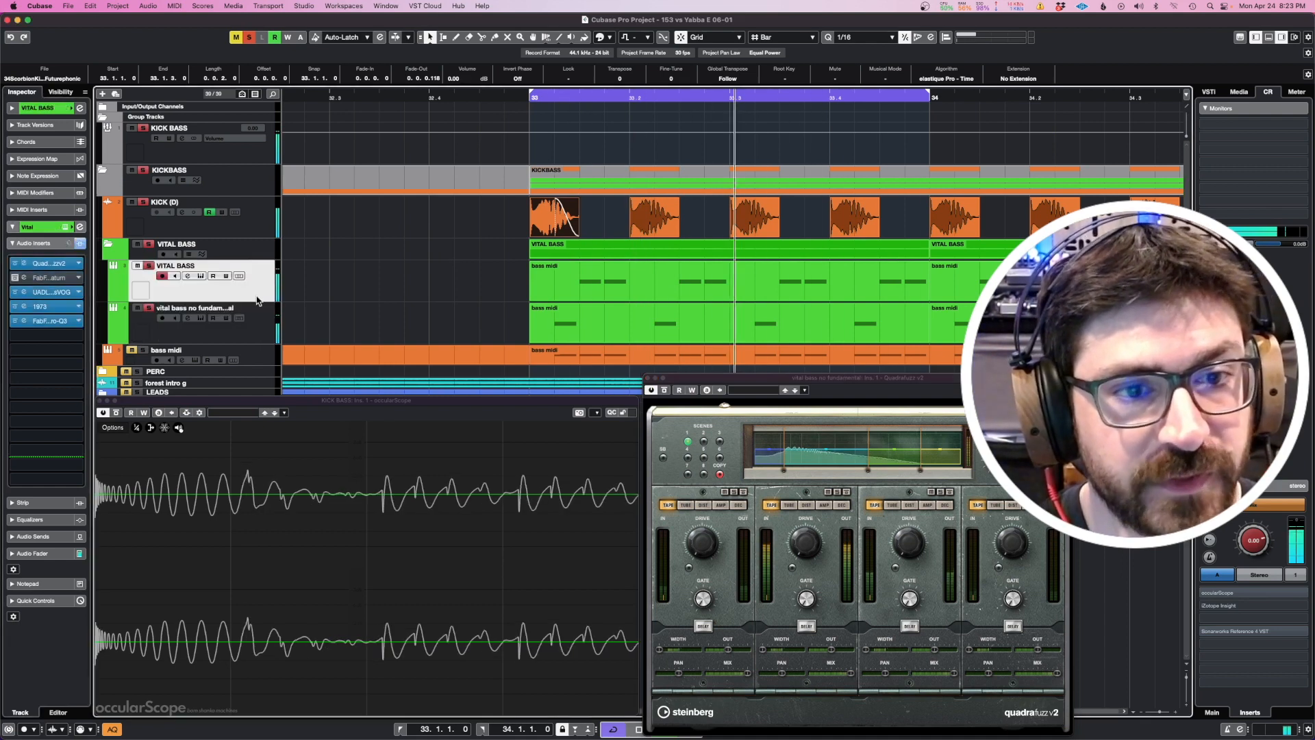
Try Tube distortion on the first, second and fourth bands of Quadrafuzz v2, and return them to Tape
{"action": "left_click", "coordinate": [685, 504]}
{"action": "left_click", "coordinate": [789, 505]}
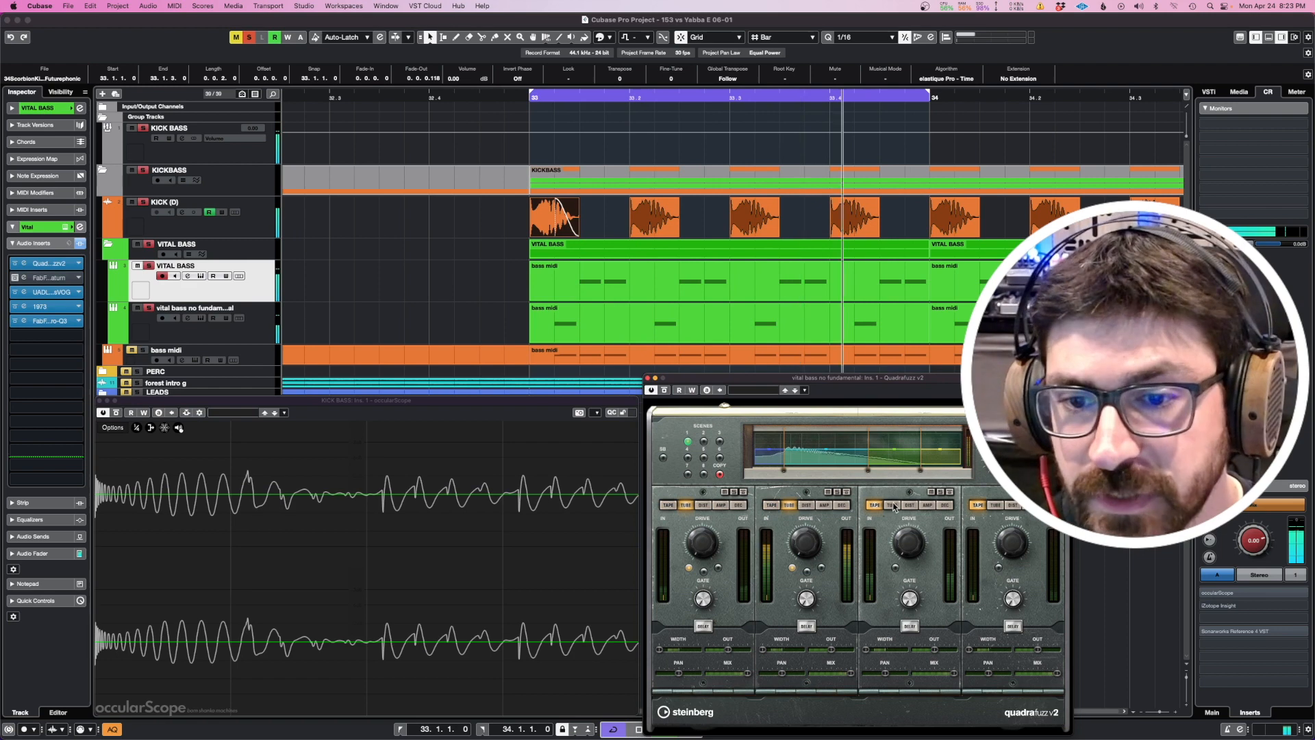
{"action": "left_click", "coordinate": [996, 505]}
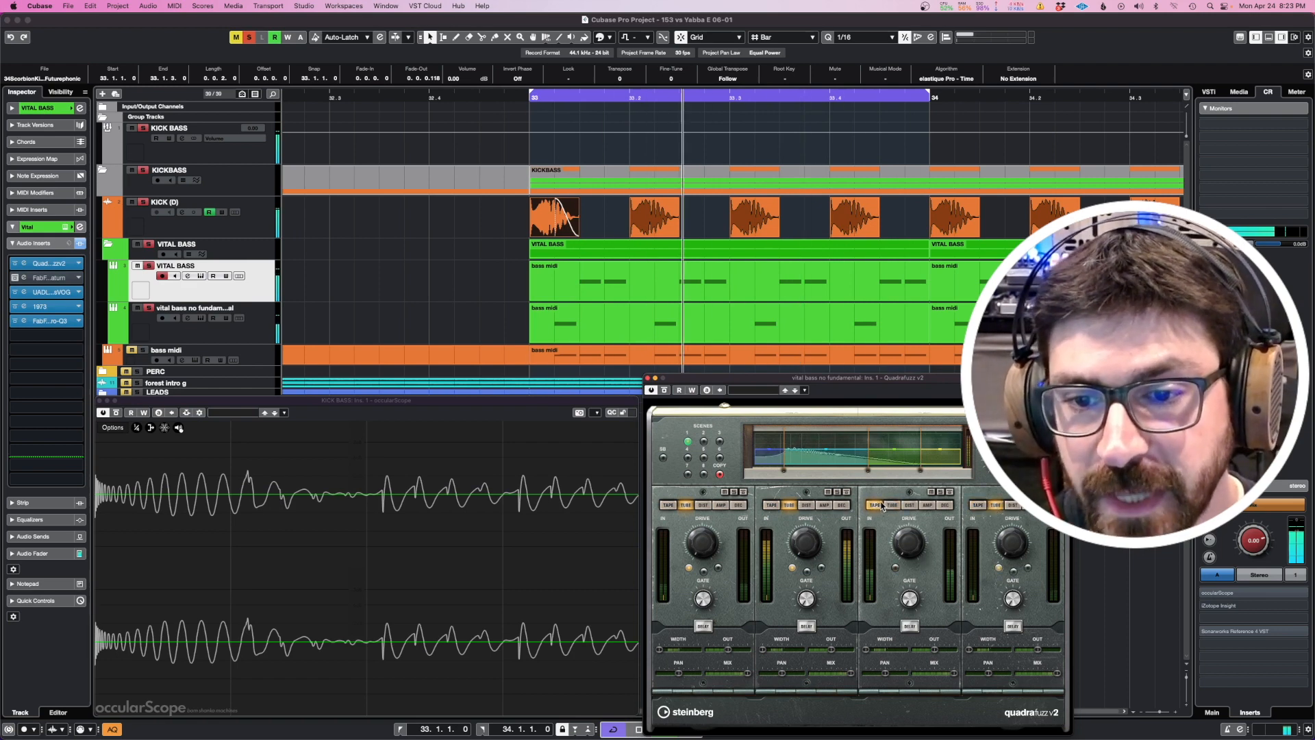
{"action": "left_click", "coordinate": [978, 505]}
{"action": "left_click", "coordinate": [771, 506]}
{"action": "left_click", "coordinate": [668, 505]}
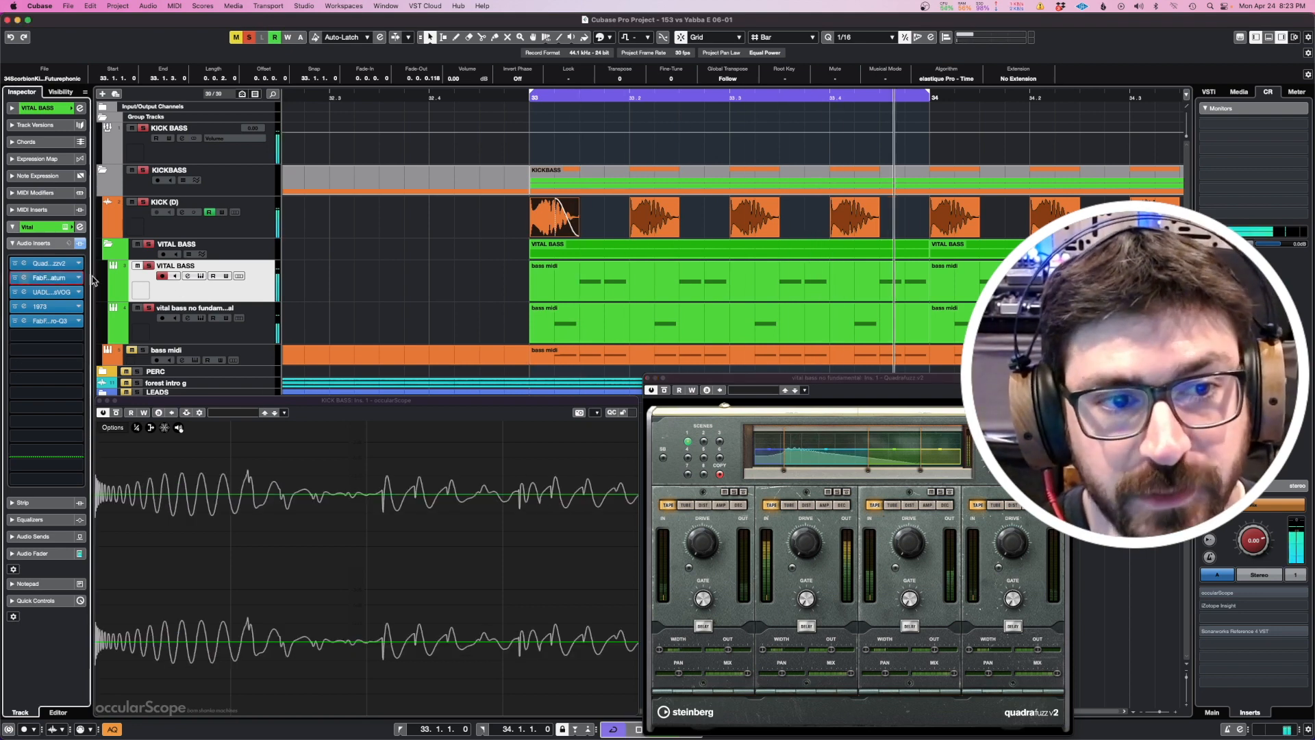
Audition the FabFilter Saturn insert on both bass tracks, switch it off on each, and stop playback
{"action": "left_click", "coordinate": [260, 322]}
{"action": "left_click", "coordinate": [250, 296]}
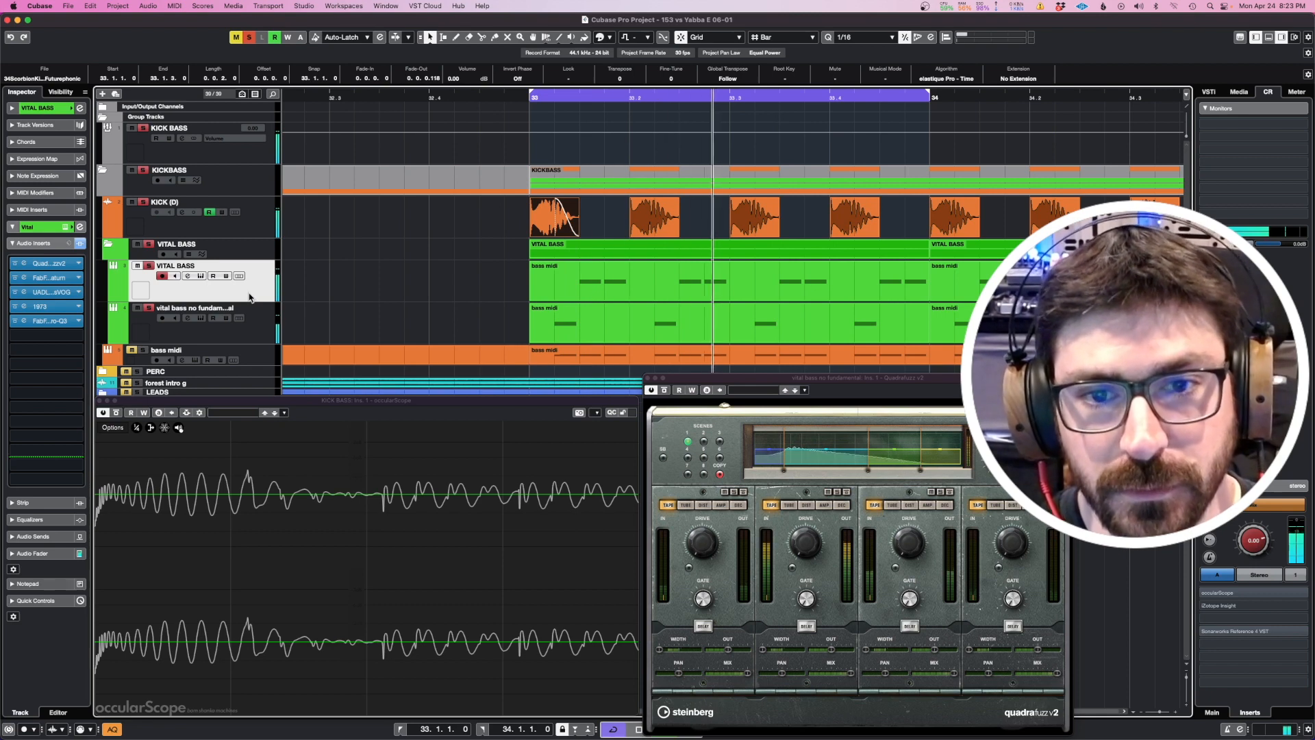
{"action": "left_click", "coordinate": [15, 278]}
{"action": "left_click", "coordinate": [190, 342]}
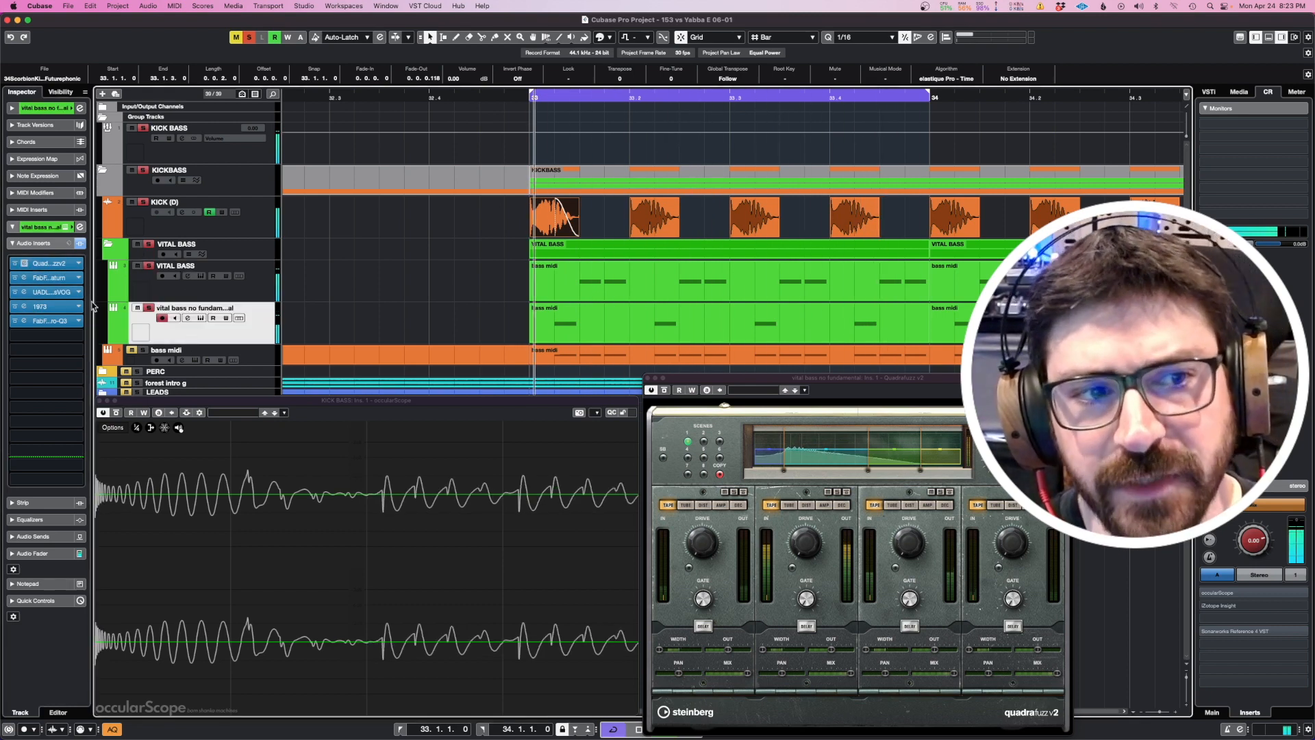
{"action": "left_click", "coordinate": [14, 278]}
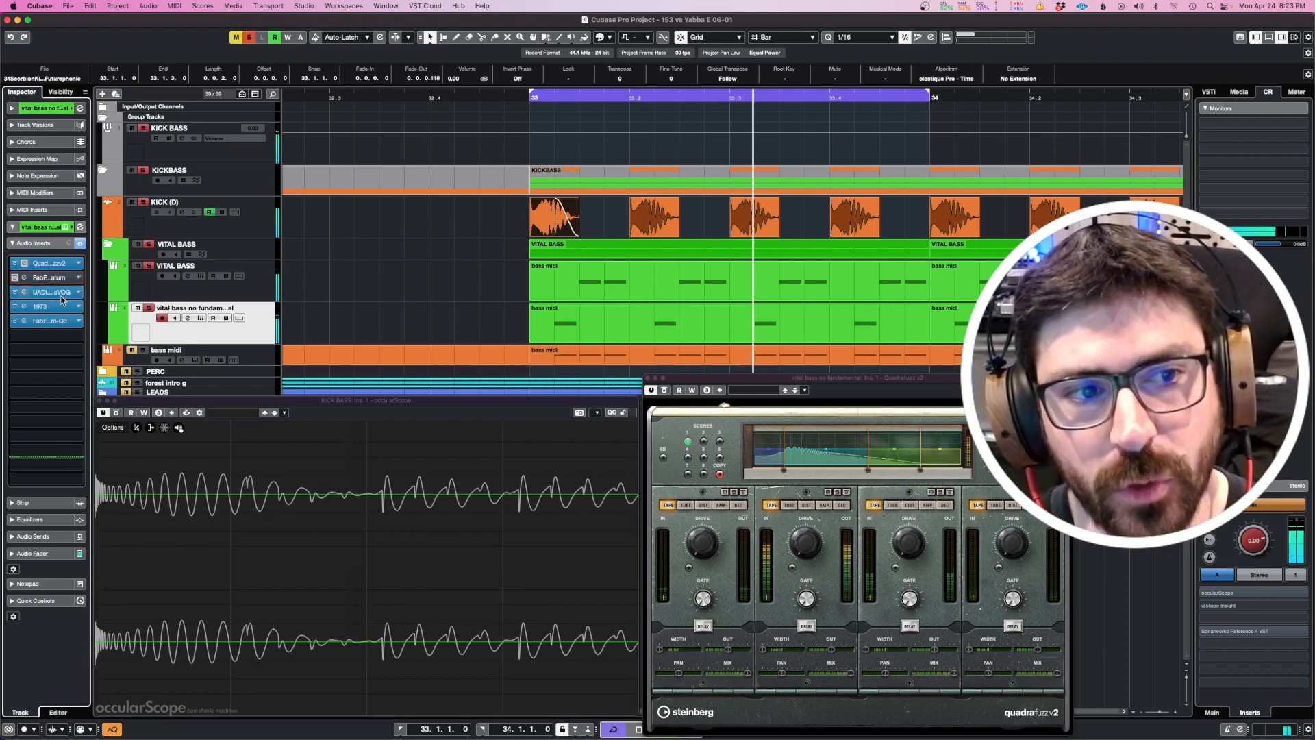
{"action": "key", "text": "space"}
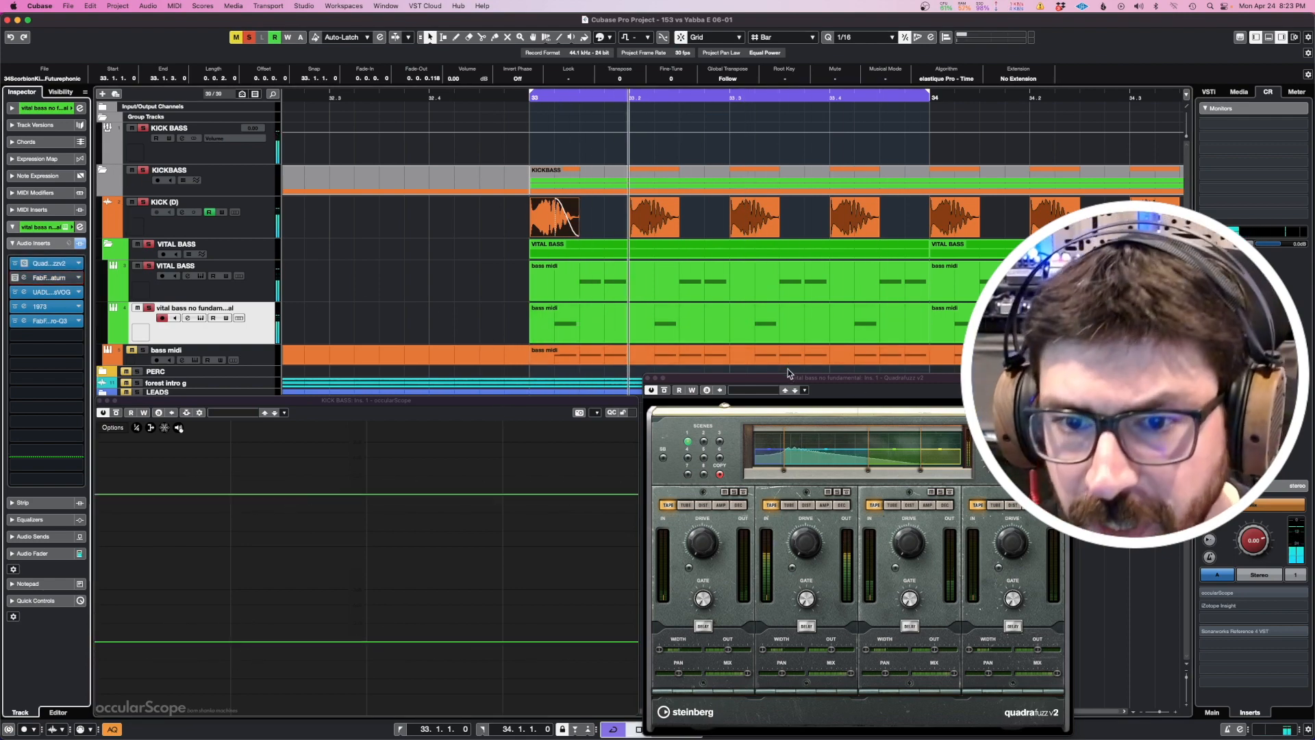
Close the Quadrafuzz v2 window and examine the processed kick and bass waveform in occularScope during loop playback
{"action": "left_click", "coordinate": [648, 377]}
{"action": "key", "text": "space"}
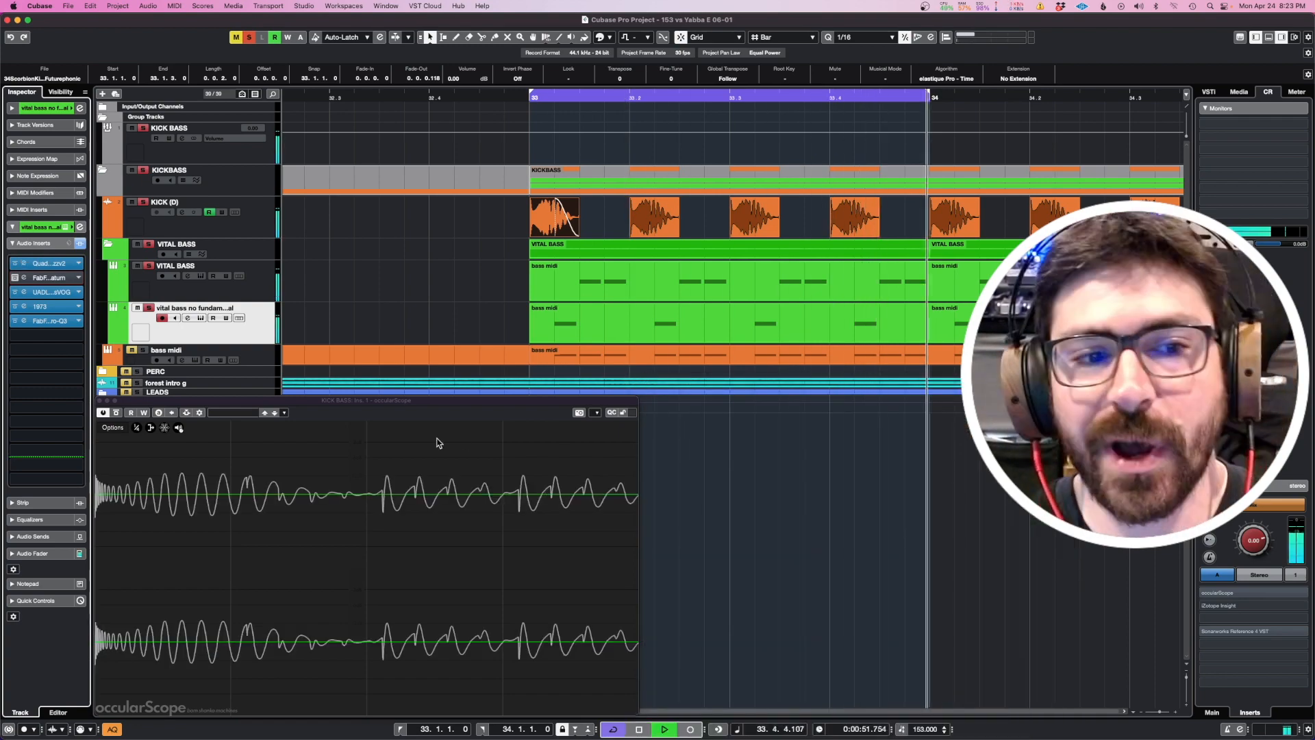
{"action": "mouse_move", "coordinate": [441, 399]}
{"action": "left_mouse_down"}
{"action": "mouse_move", "coordinate": [554, 398]}
{"action": "mouse_move", "coordinate": [448, 402]}
{"action": "left_mouse_up"}
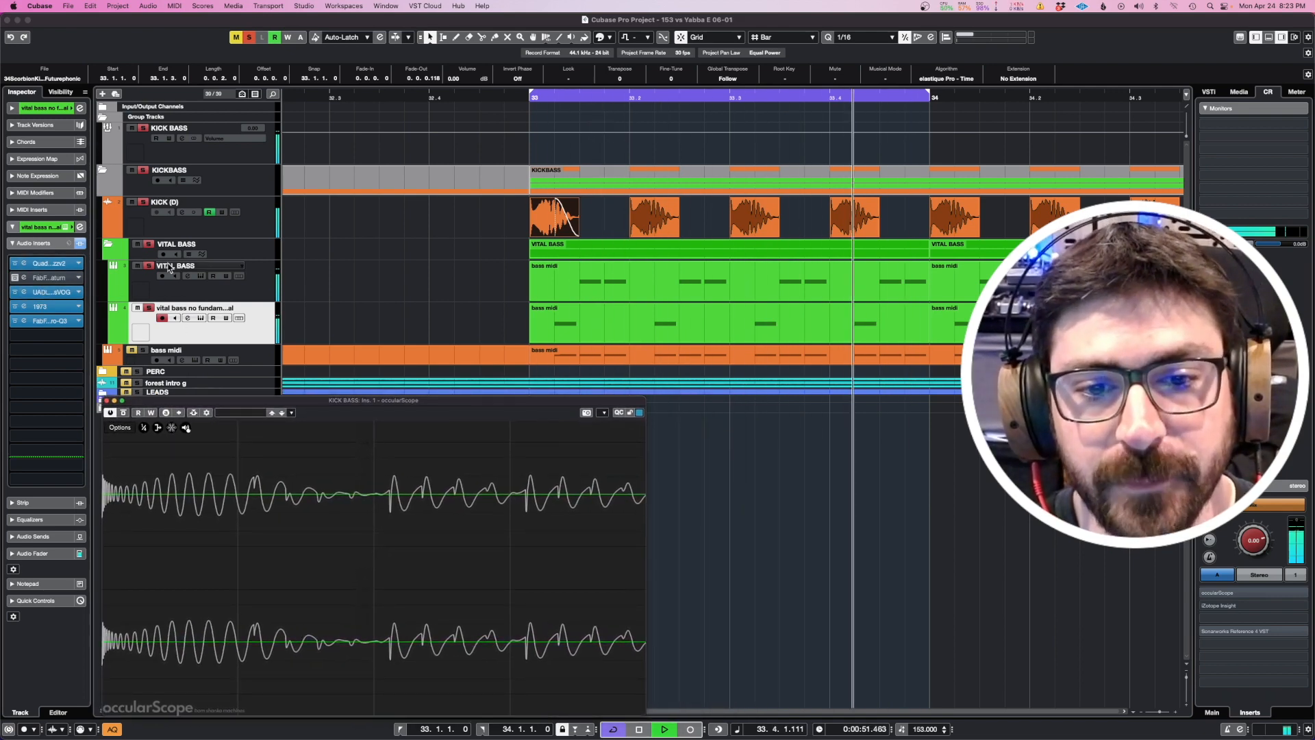
{"action": "key", "text": "space"}
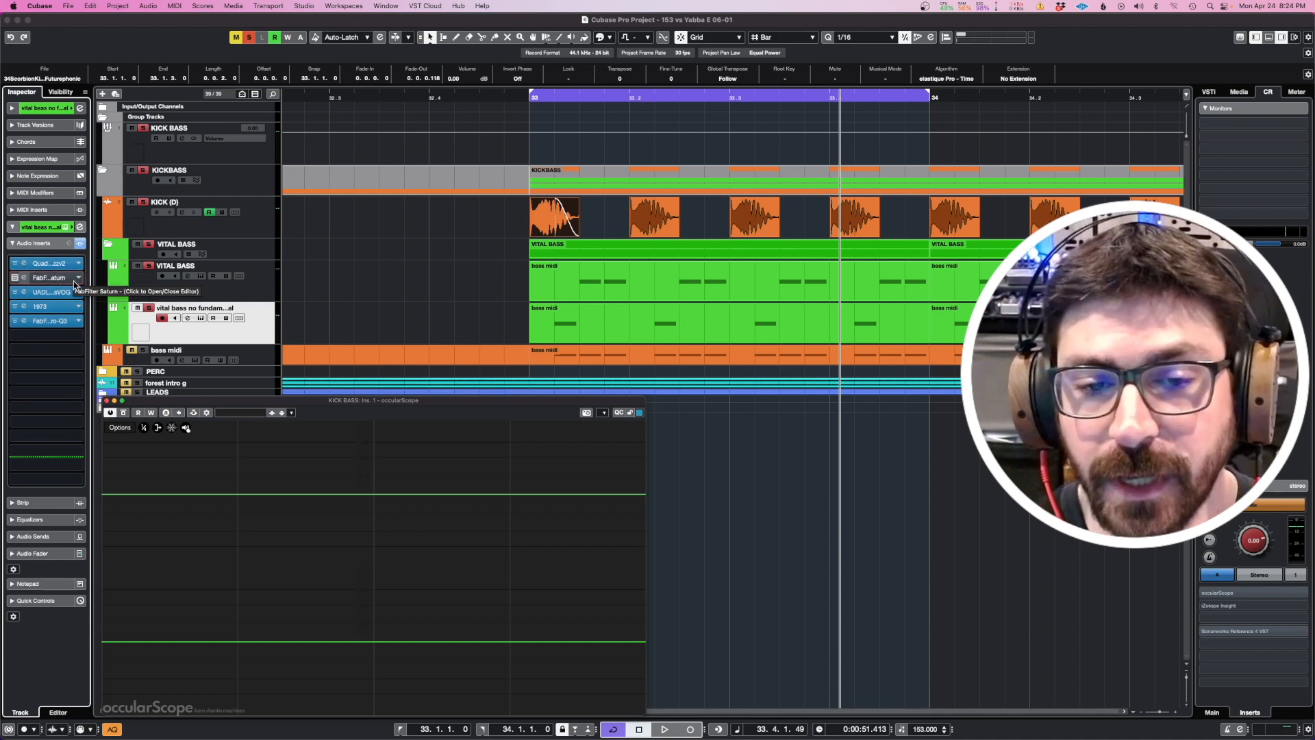
{"action": "left_click_drag", "start_coordinate": [214, 404], "coordinate": [213, 401]}
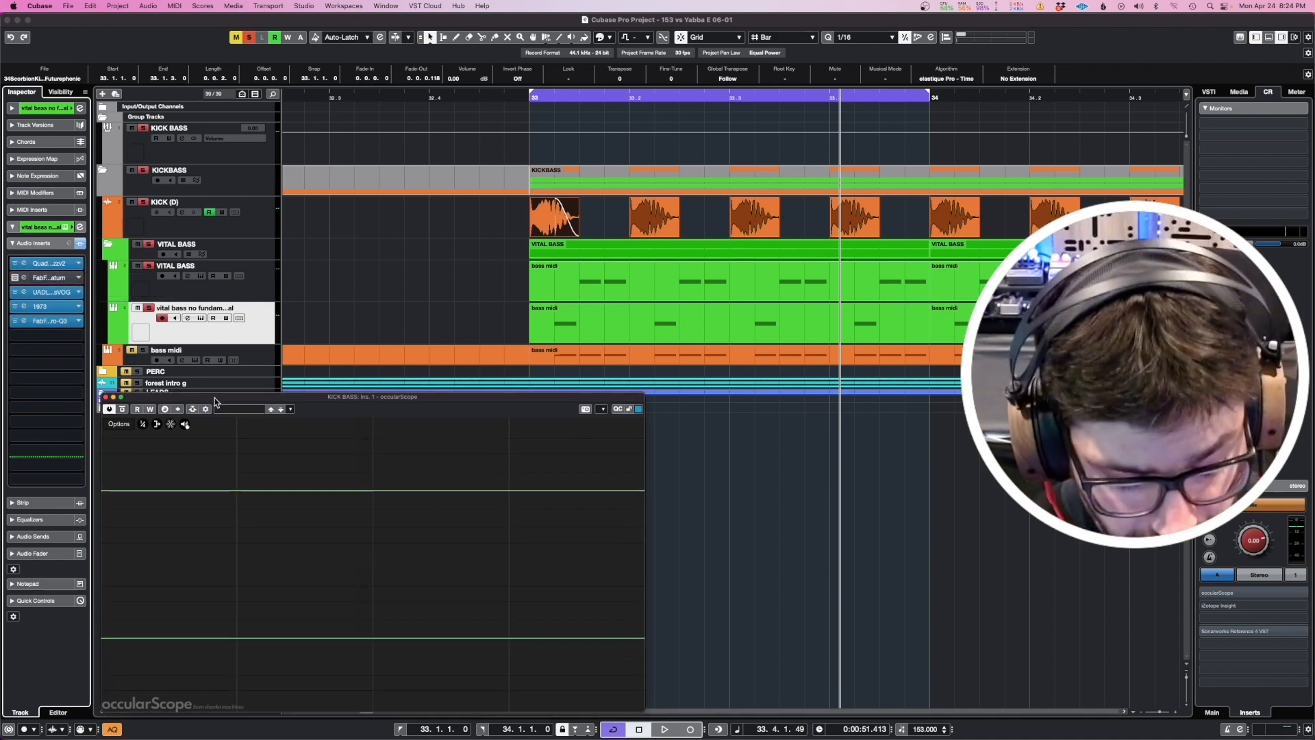